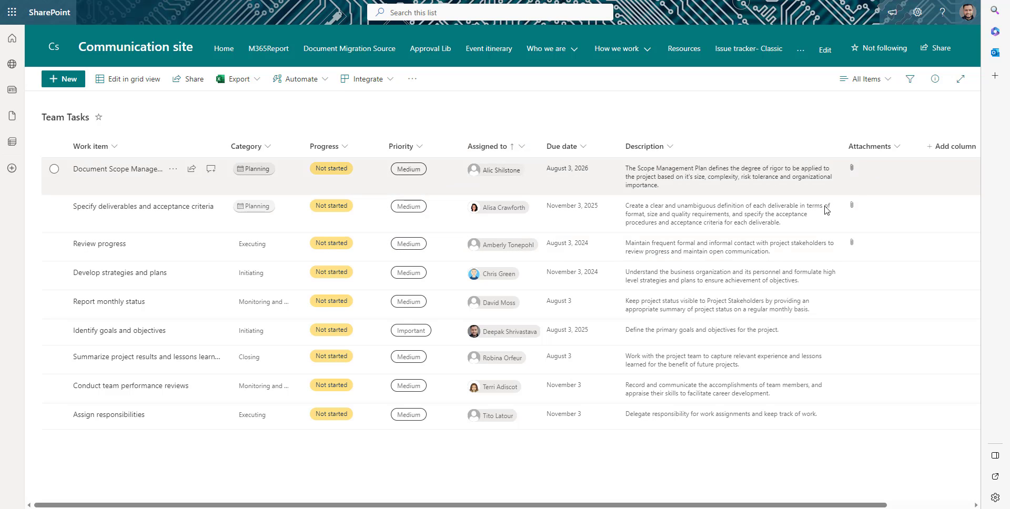
Step: View the details of the Document Scope Management Plan item in the Team Tasks list and close them
{"action": "left_click", "coordinate": [139, 178]}
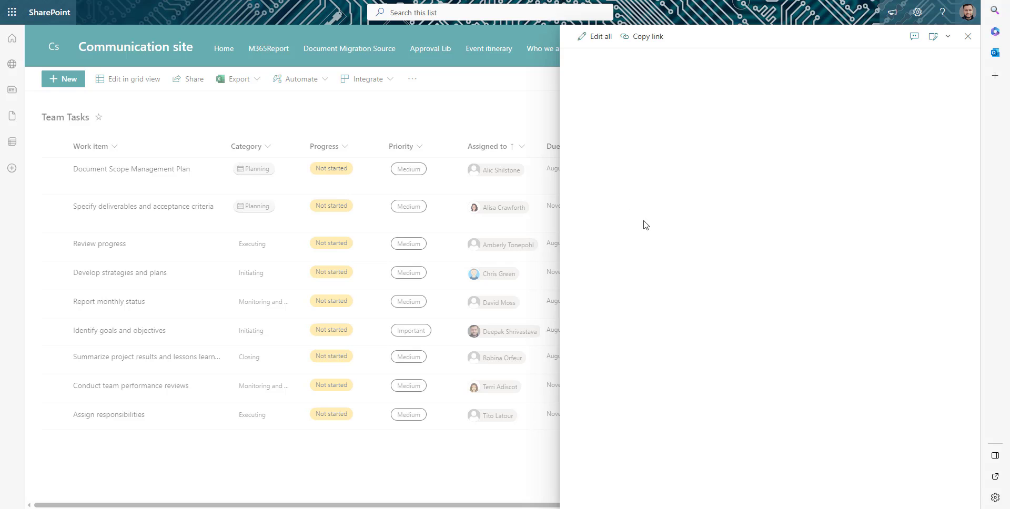
{"action": "left_click", "coordinate": [967, 37]}
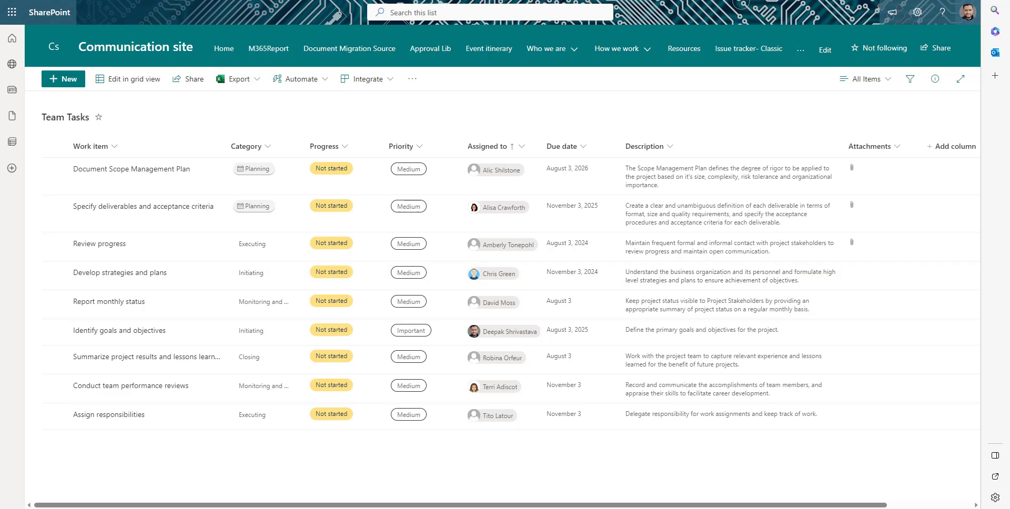
Step: Go to Power Automate in a new browser tab and create an instant cloud flow that is manually triggered
{"action": "key", "text": "ctrl+t"}
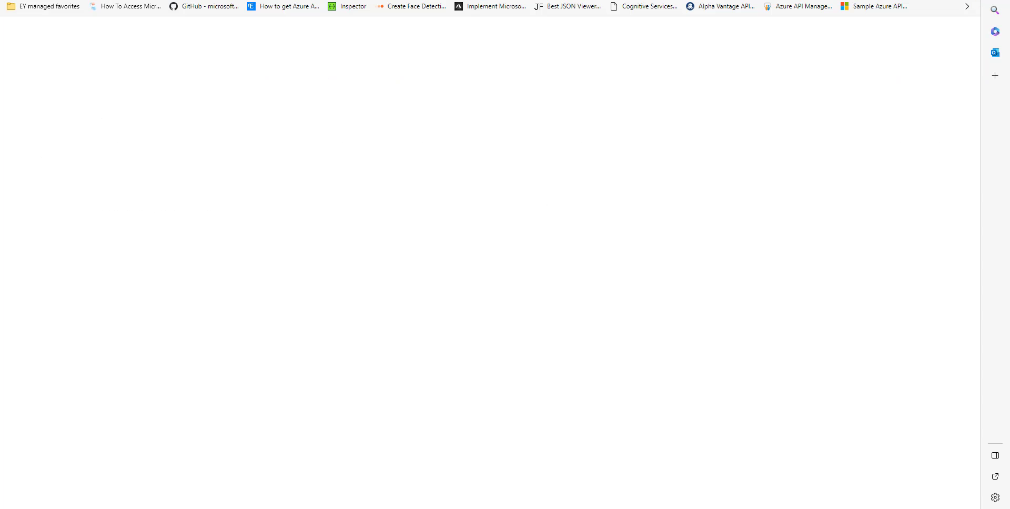
{"action": "key", "text": "Return"}
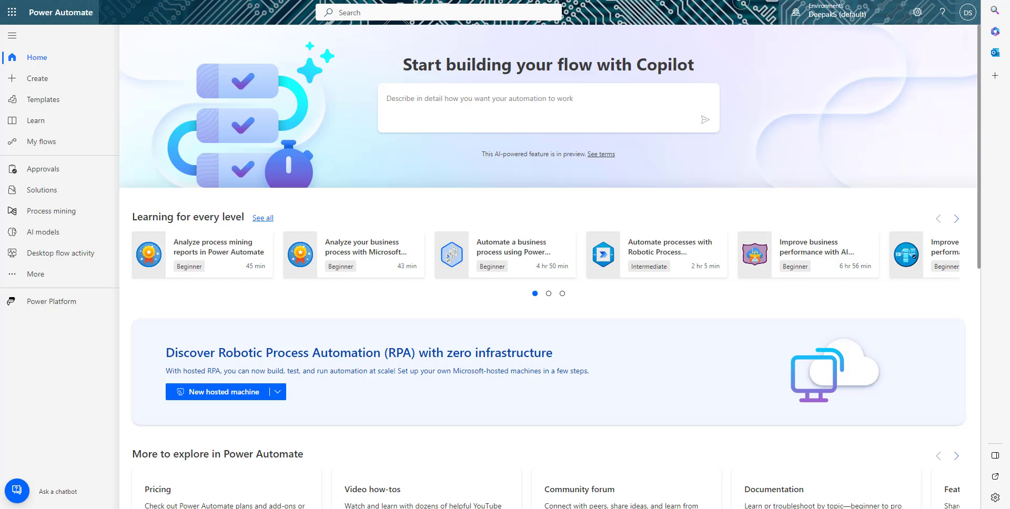
{"action": "left_click", "coordinate": [44, 81]}
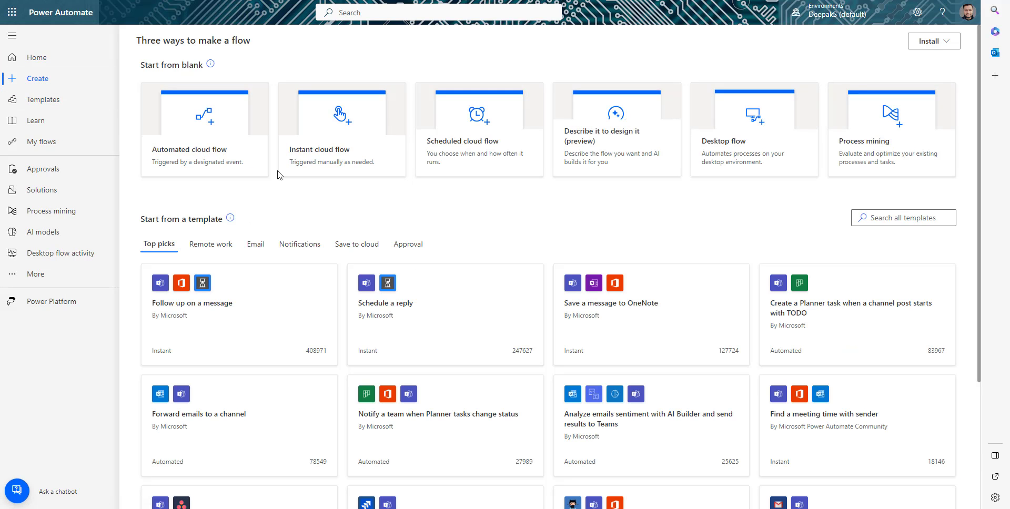
{"action": "left_click", "coordinate": [368, 140]}
{"action": "left_click", "coordinate": [578, 210]}
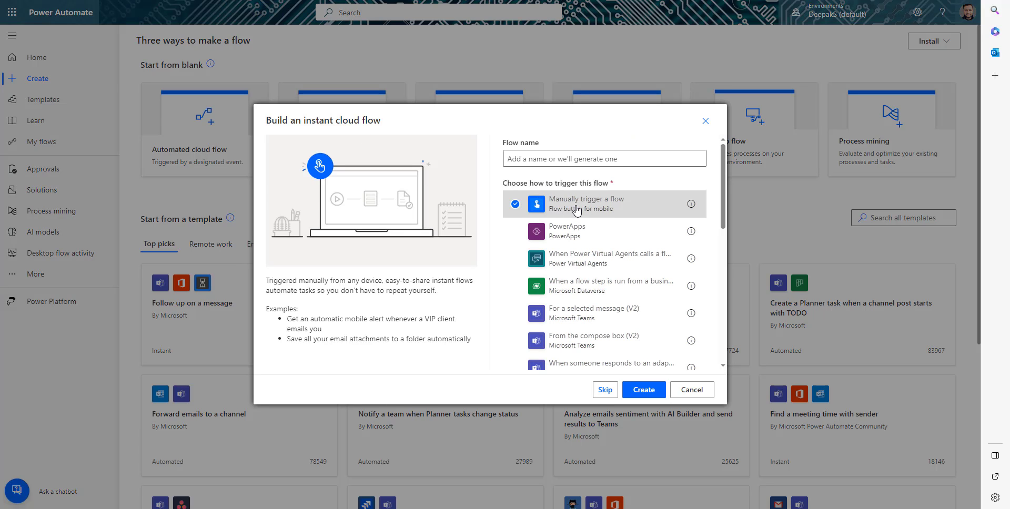
{"action": "left_click", "coordinate": [644, 390]}
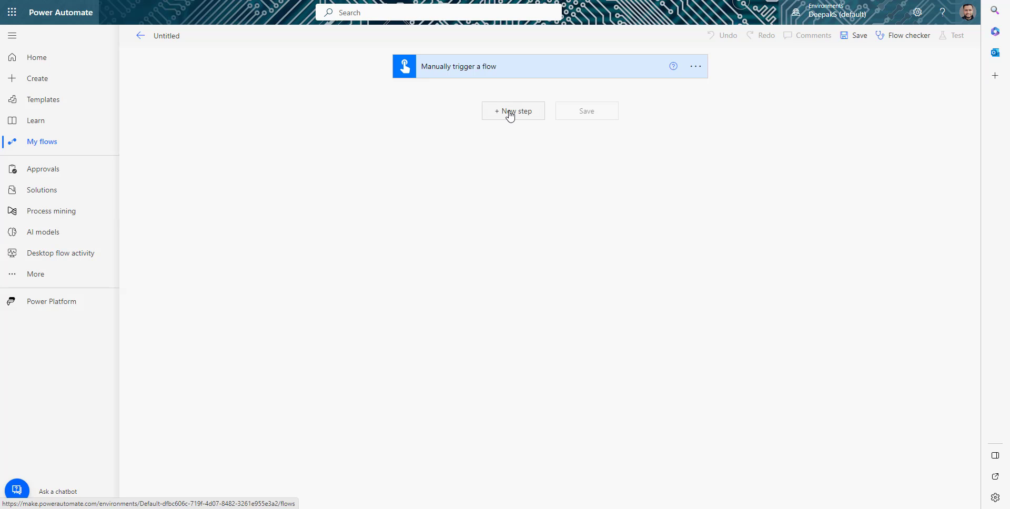
Step: Add a SharePoint Get items action that reads the Team Tasks list from the Communication site
{"action": "left_click", "coordinate": [507, 110]}
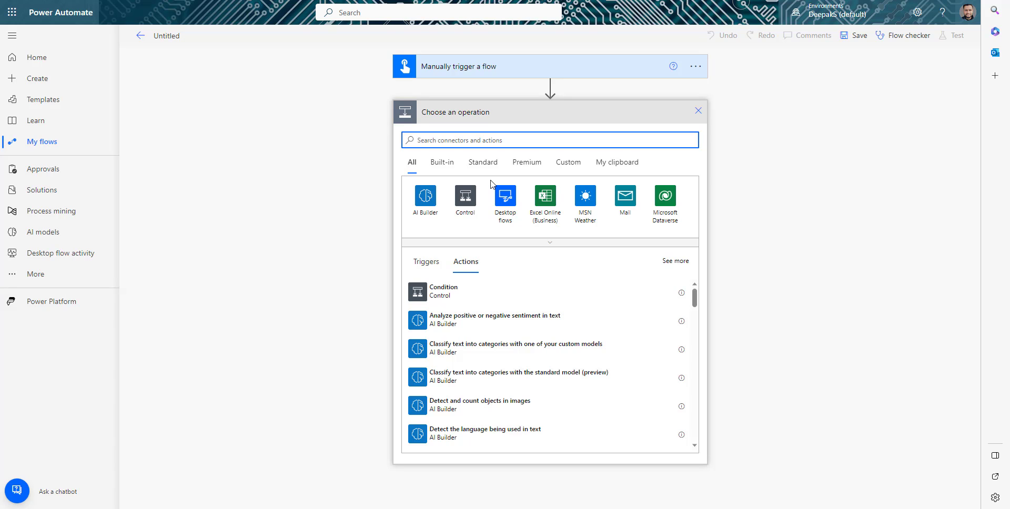
{"action": "type", "text": "get ite"}
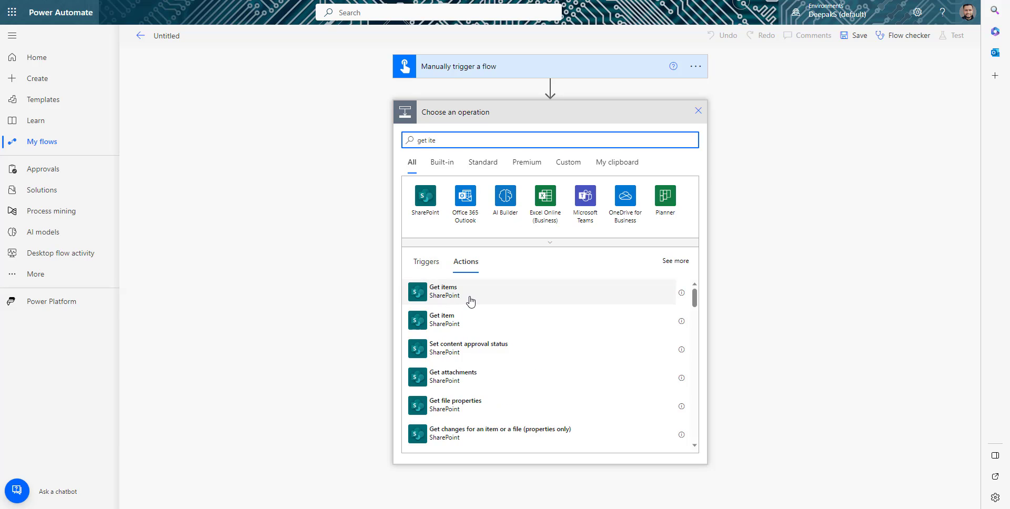
{"action": "left_click", "coordinate": [469, 300]}
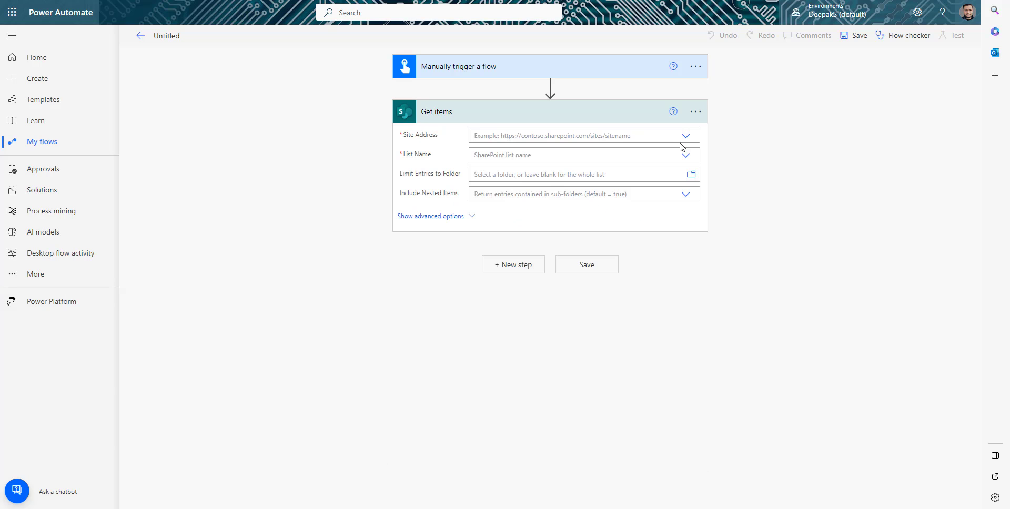
{"action": "left_click", "coordinate": [685, 137]}
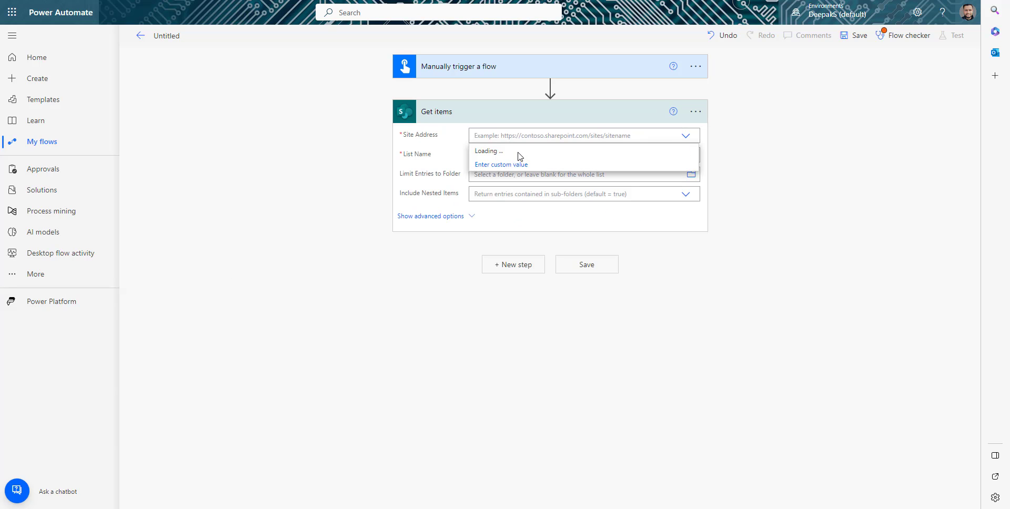
{"action": "left_click", "coordinate": [518, 156]}
{"action": "left_click", "coordinate": [685, 155]}
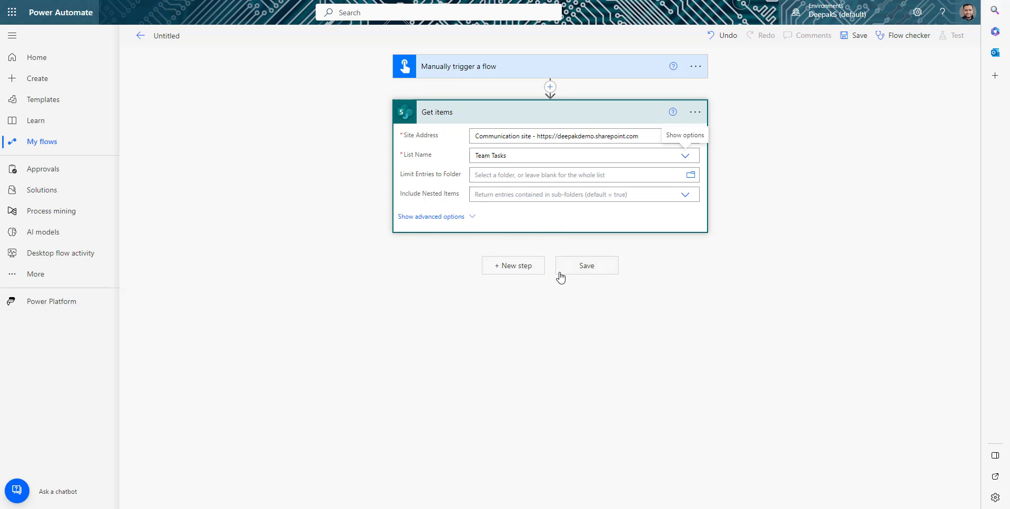
Step: Name the flow PAPlannerFlow and open the PMO plan in Planner
{"action": "left_click", "coordinate": [181, 37]}
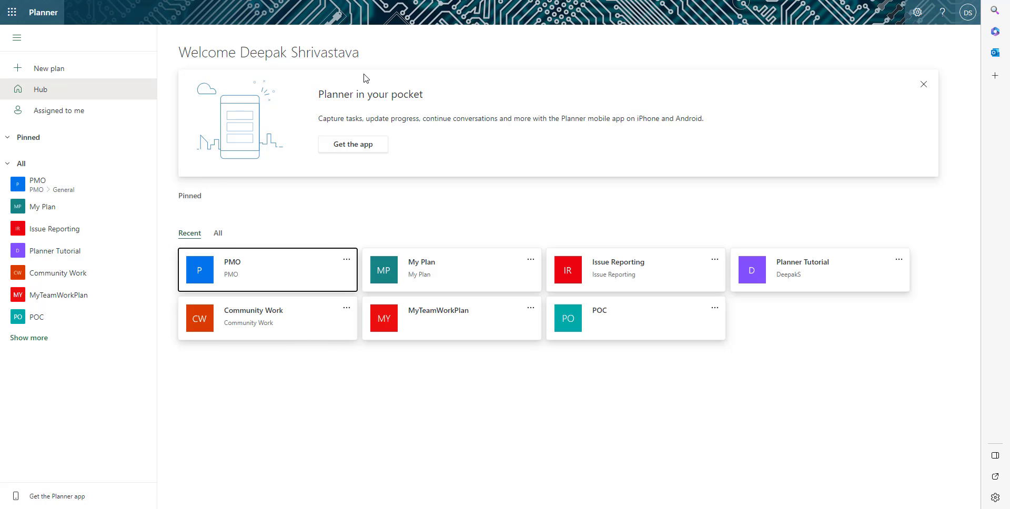
{"action": "left_click", "coordinate": [59, 185]}
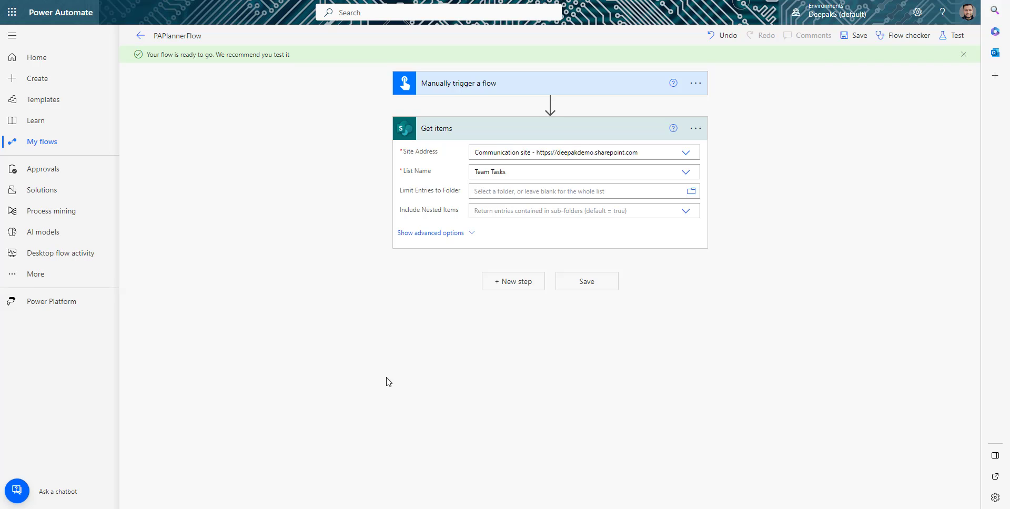
Step: Add the Office 365 Groups action List groups after Get items in the PAPlannerFlow flow
{"action": "left_click", "coordinate": [513, 281]}
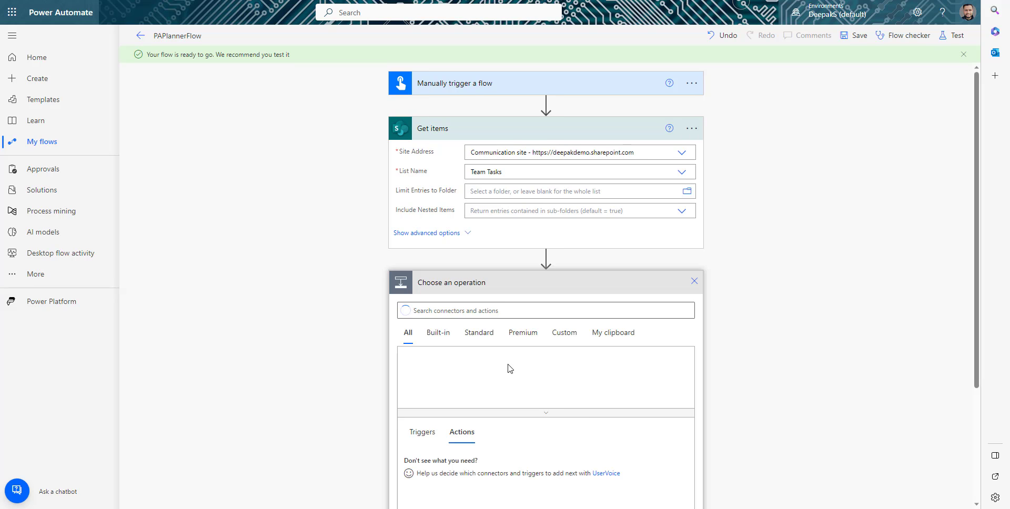
{"action": "type", "text": "office 365 groups"}
{"action": "left_click", "coordinate": [664, 261]}
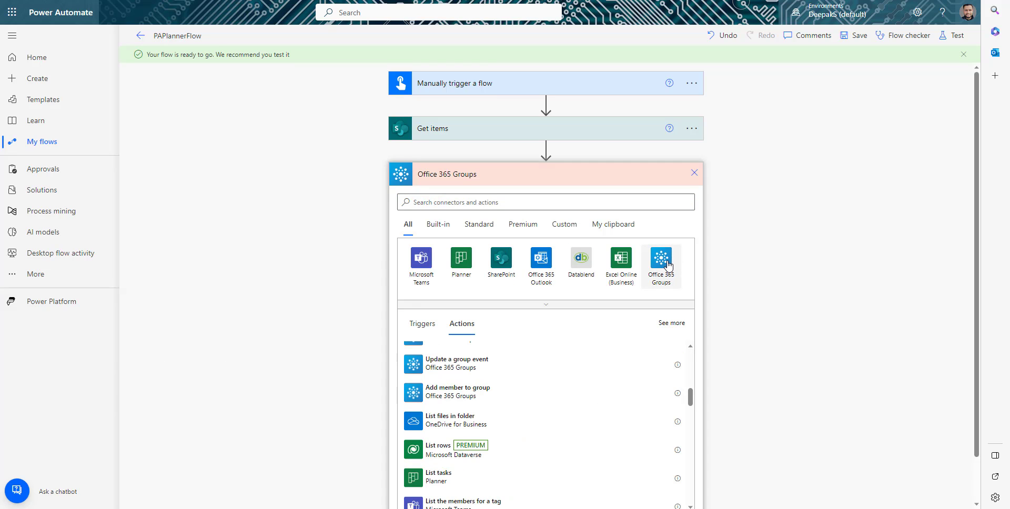
{"action": "left_click", "coordinate": [461, 225]}
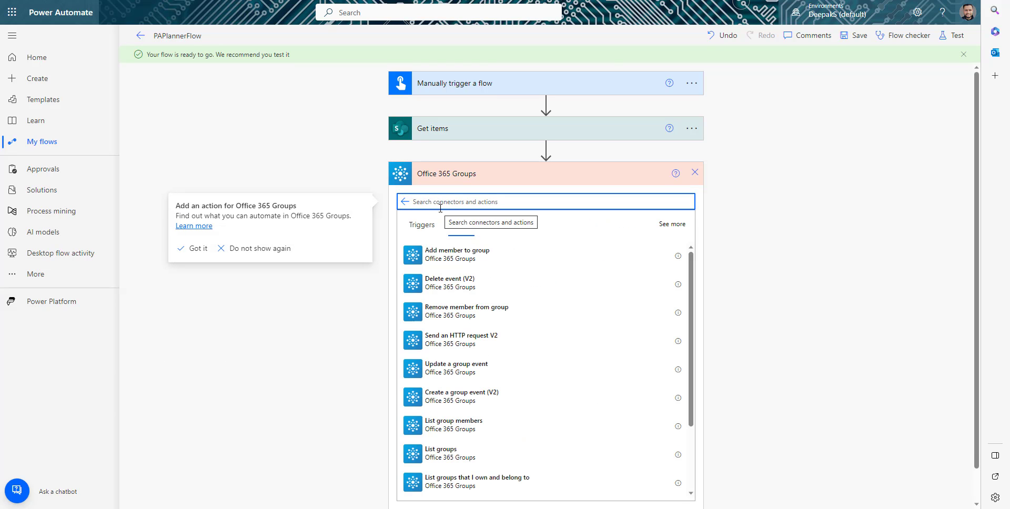
{"action": "left_click", "coordinate": [447, 457]}
{"action": "left_click", "coordinate": [447, 453]}
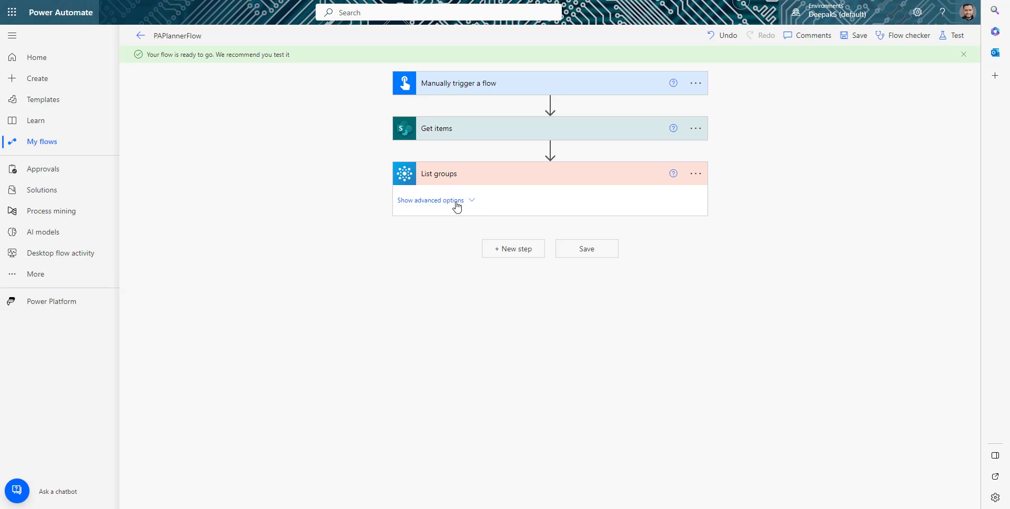
Step: Set the Filter rows option of List groups to displayName eq 'PMO'
{"action": "left_click", "coordinate": [456, 202]}
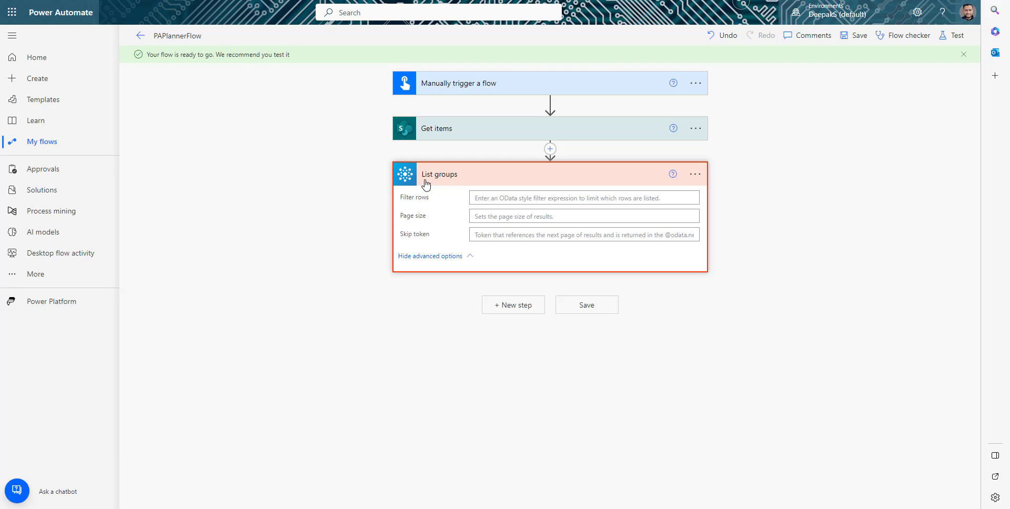
{"action": "left_click", "coordinate": [490, 198]}
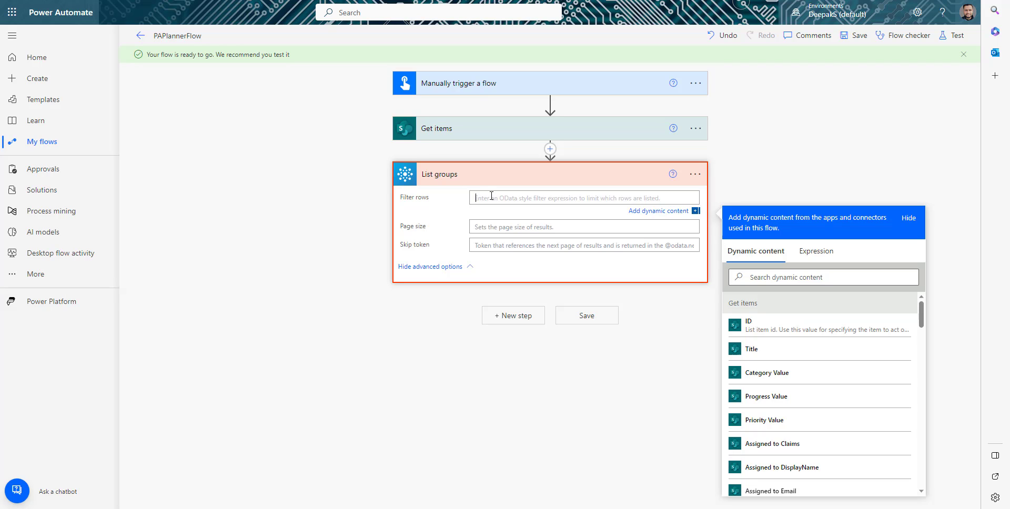
{"action": "type", "text": "displlyName eq 'PMO"}
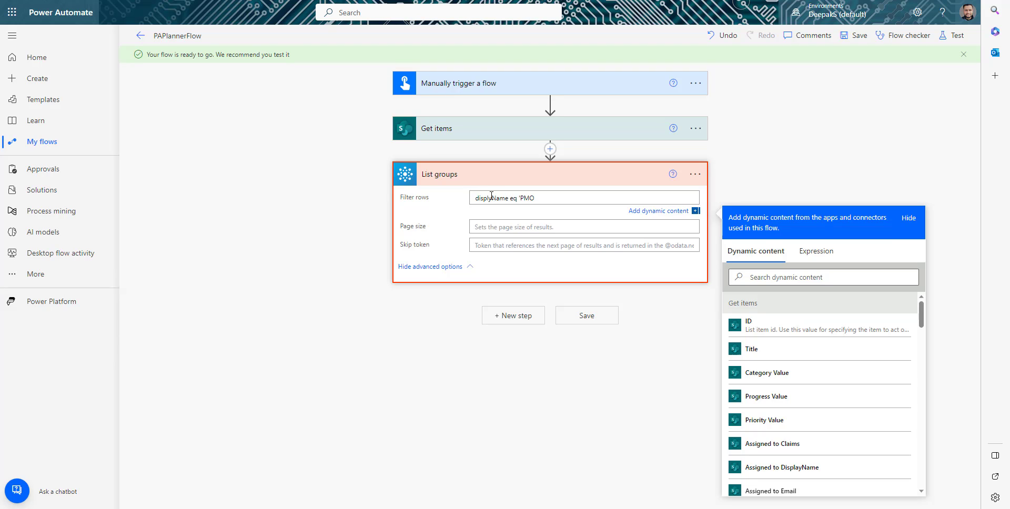
{"action": "left_click", "coordinate": [491, 198]}
{"action": "type", "text": "a"}
{"action": "left_click", "coordinate": [452, 228]}
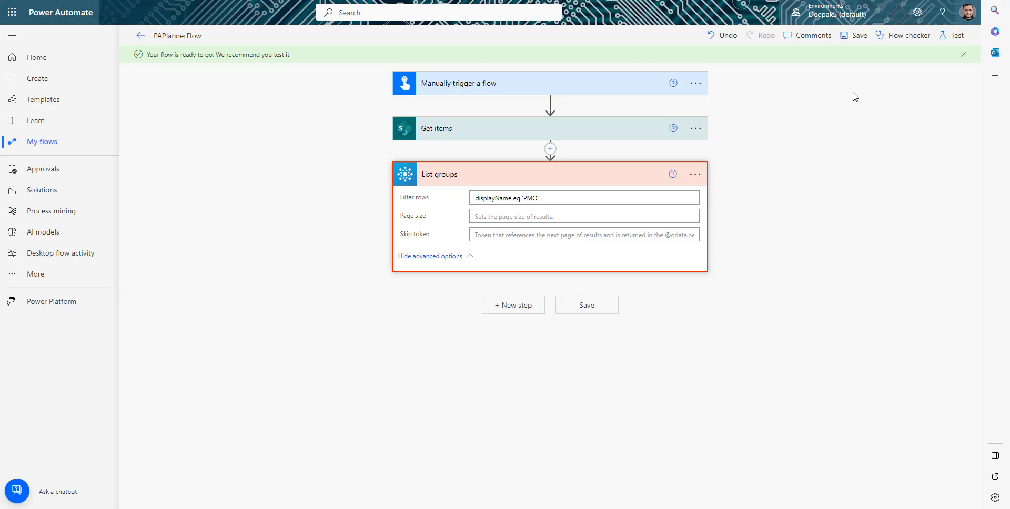
Step: Save the flow and run it manually as a test
{"action": "left_click", "coordinate": [853, 35]}
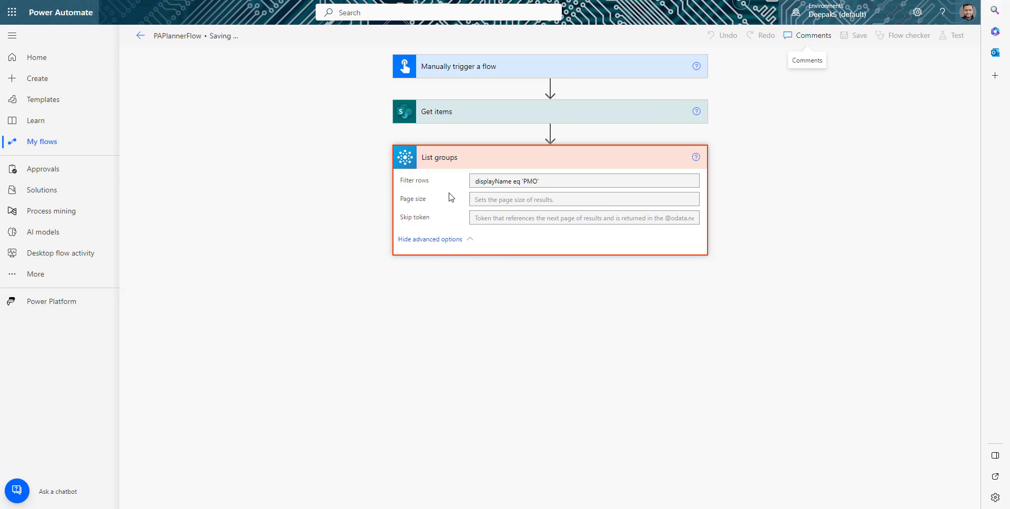
{"action": "left_click", "coordinate": [839, 486]}
{"action": "left_click", "coordinate": [826, 496]}
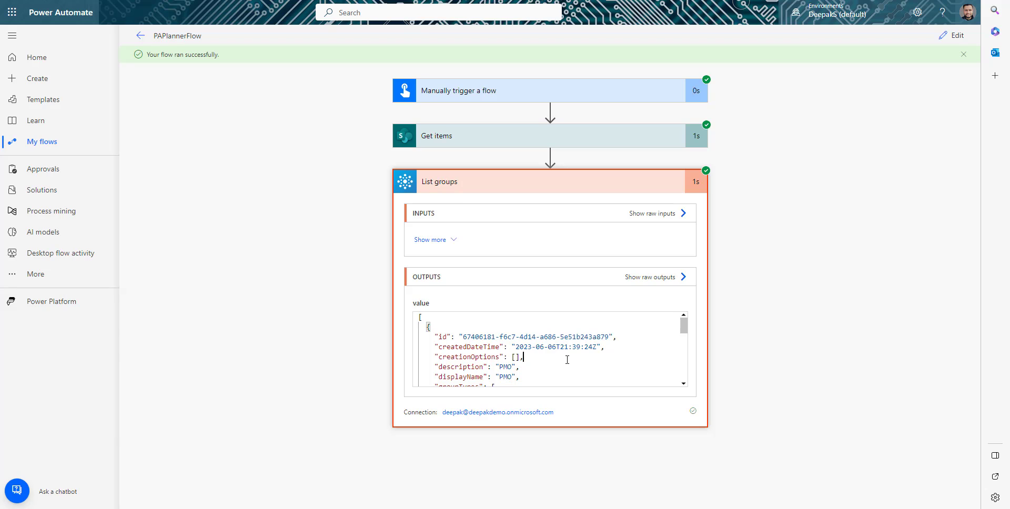
Step: Examine the List groups output of the test run, including the id value of the PMO group
{"action": "left_click_drag", "start_coordinate": [439, 338], "coordinate": [624, 341]}
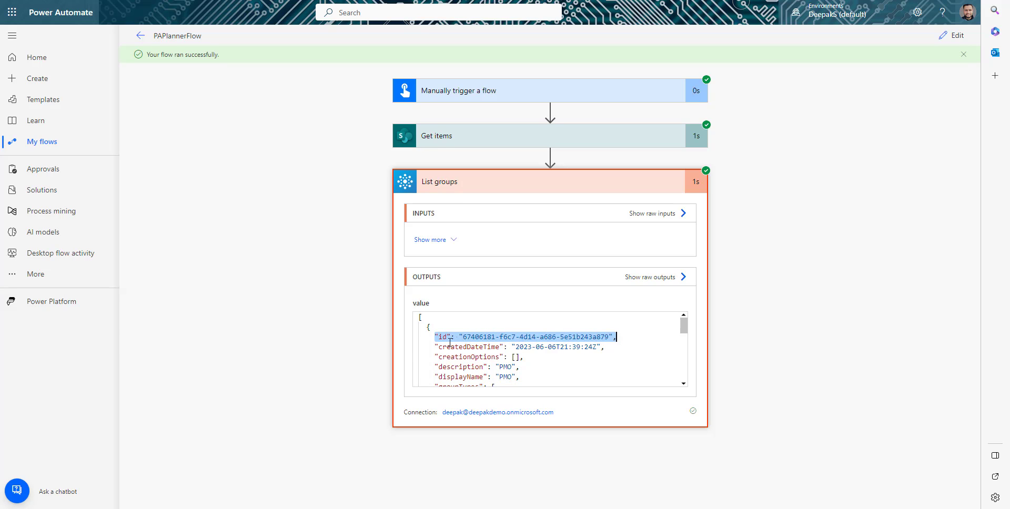
{"action": "scroll", "coordinate": [453, 363], "scroll_direction": "down", "scroll_amount": 1}
{"action": "left_click_drag", "start_coordinate": [450, 338], "coordinate": [521, 340]}
{"action": "scroll", "coordinate": [498, 358], "scroll_direction": "down", "scroll_amount": 6}
{"action": "scroll", "coordinate": [497, 358], "scroll_direction": "down", "scroll_amount": 2}
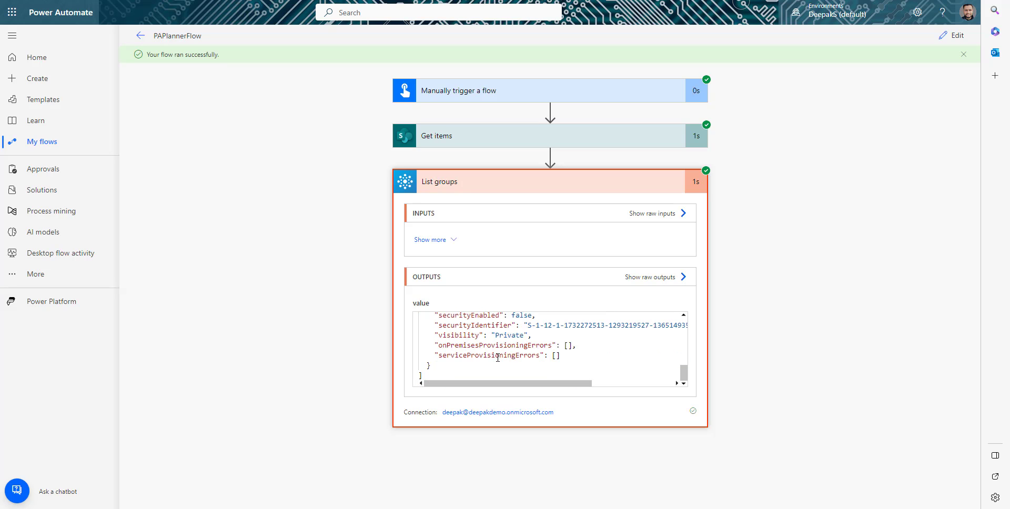
{"action": "scroll", "coordinate": [495, 358], "scroll_direction": "up", "scroll_amount": 4}
Step: Return to editing the flow and add the Planner action List plans for a group after List groups
{"action": "left_click", "coordinate": [950, 35]}
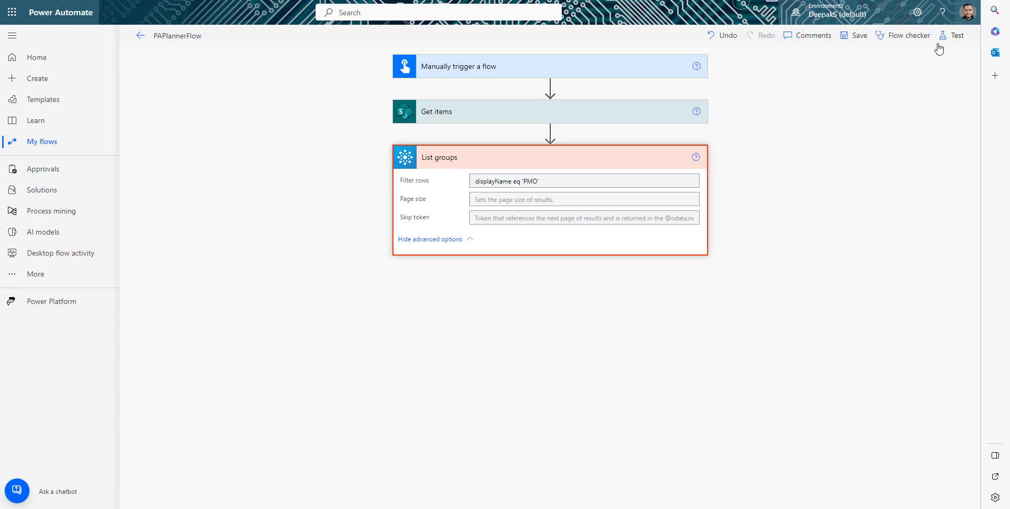
{"action": "left_click", "coordinate": [512, 288]}
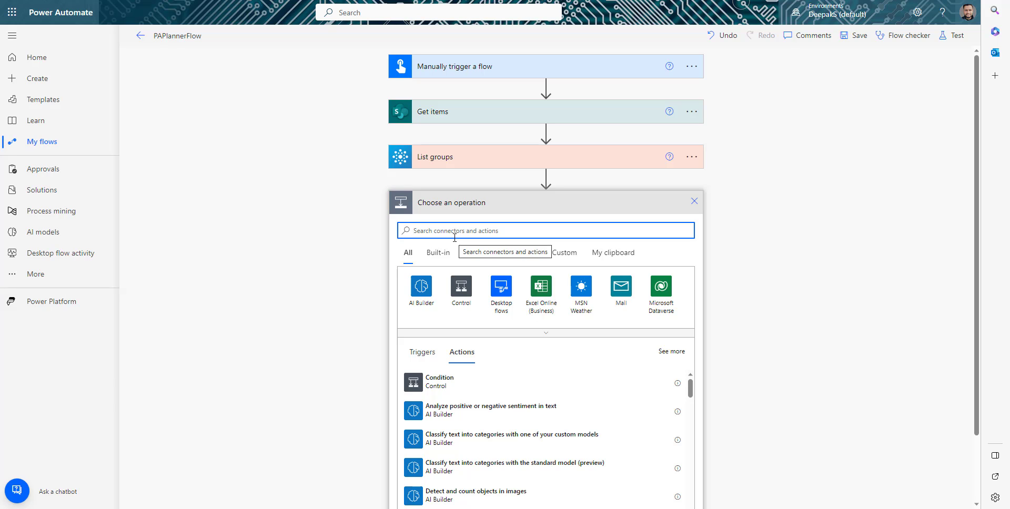
{"action": "type", "text": "planner"}
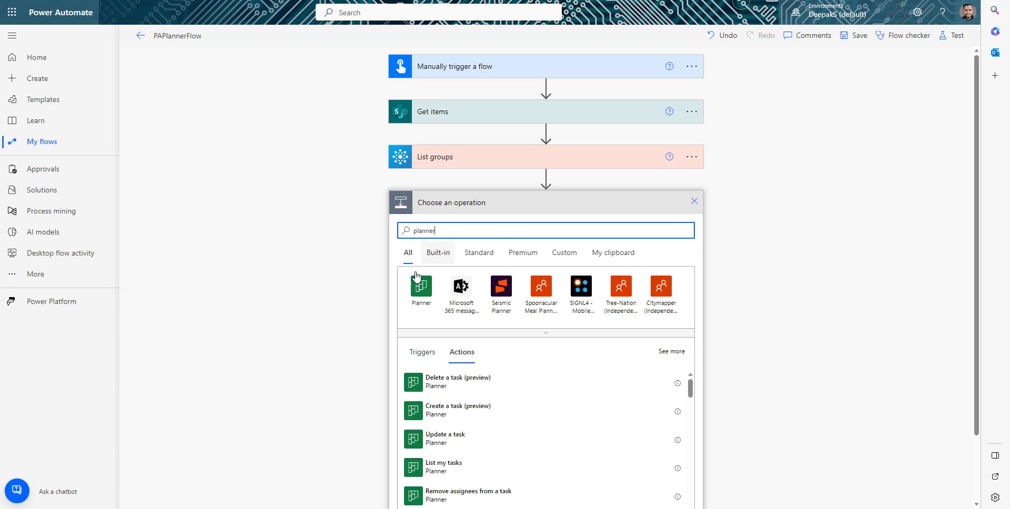
{"action": "left_click", "coordinate": [421, 289]}
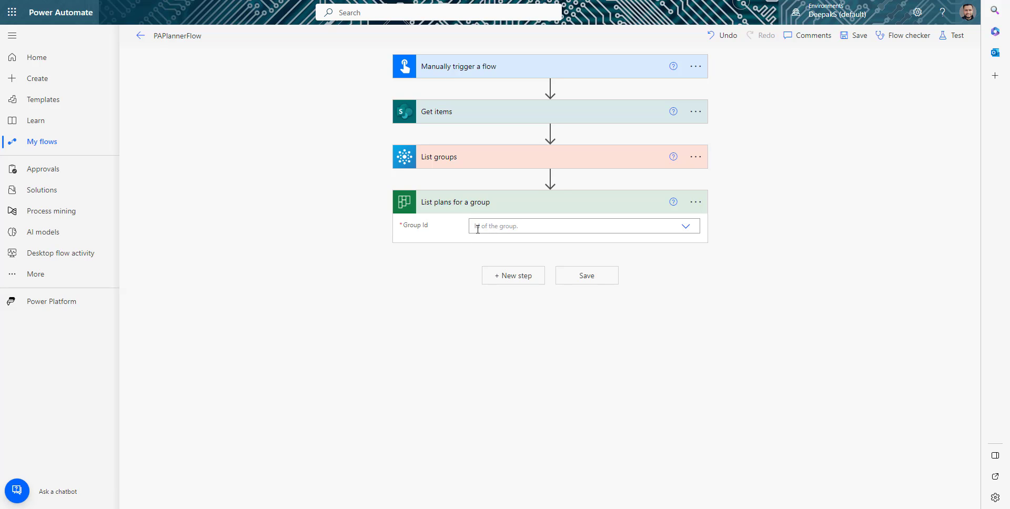
Step: Set the Group Id of List plans for a group to the Group Id dynamic content from List groups
{"action": "left_click", "coordinate": [686, 228]}
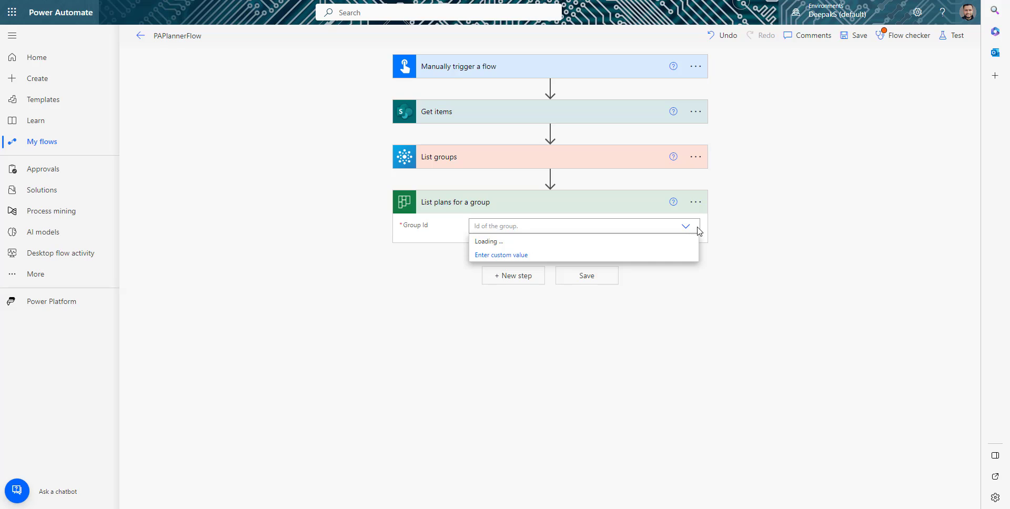
{"action": "scroll", "coordinate": [550, 343], "scroll_direction": "down", "scroll_amount": 2}
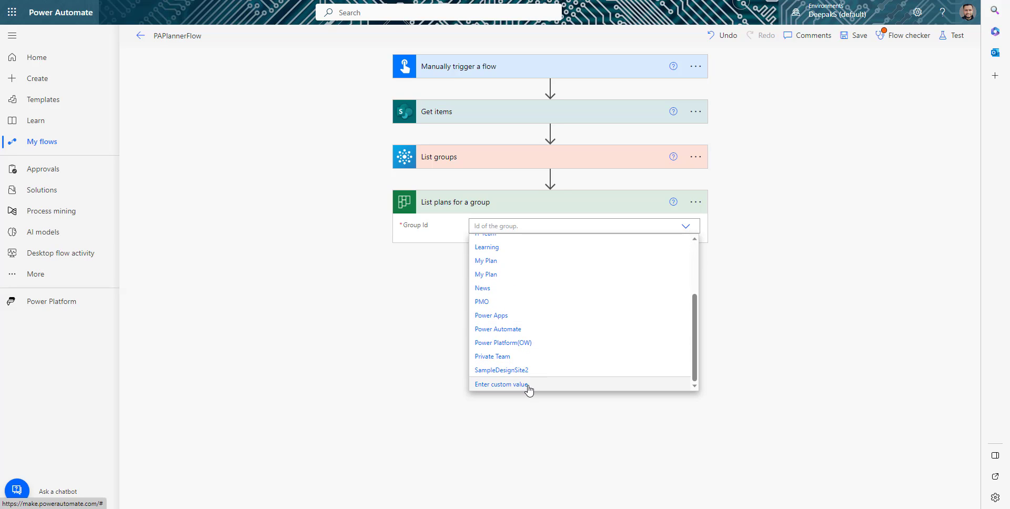
{"action": "left_click", "coordinate": [476, 382]}
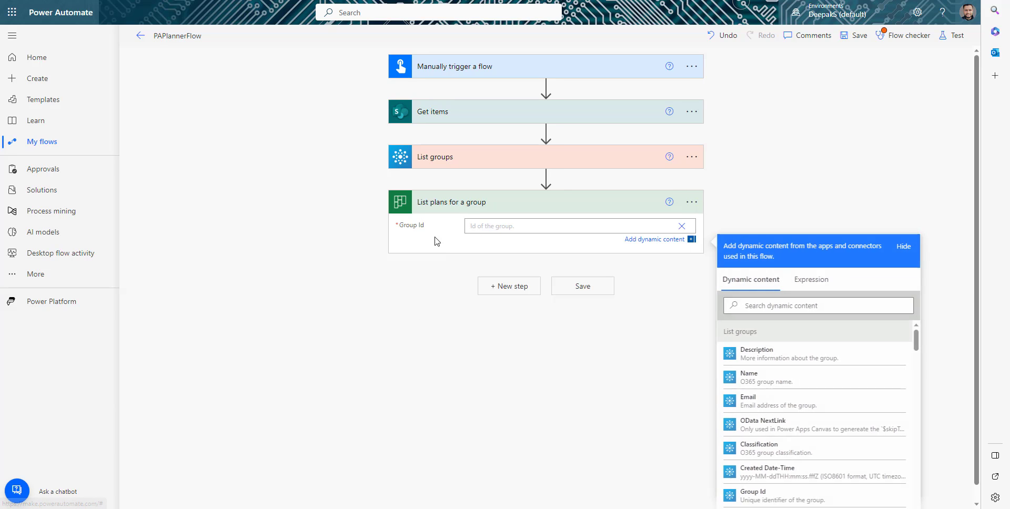
{"action": "left_click", "coordinate": [682, 226]}
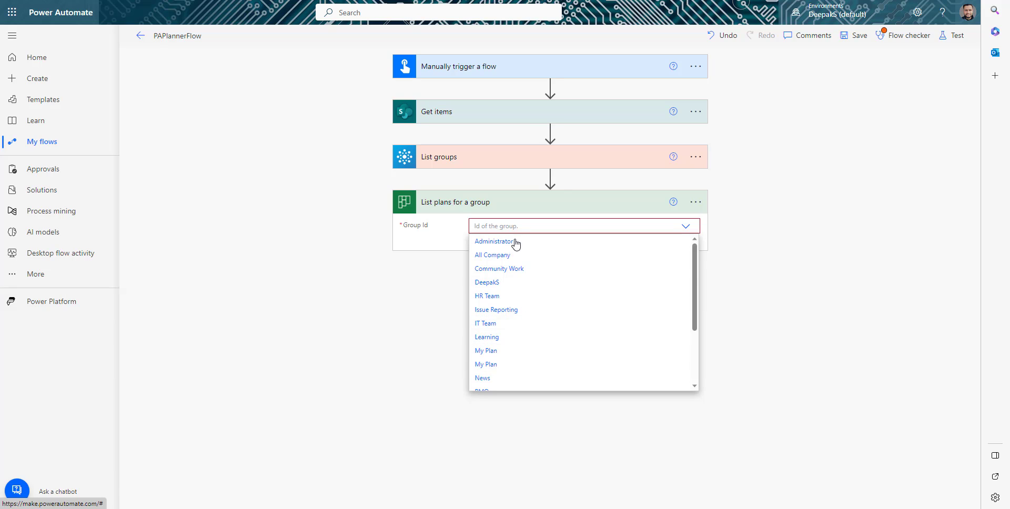
{"action": "left_click", "coordinate": [477, 223]}
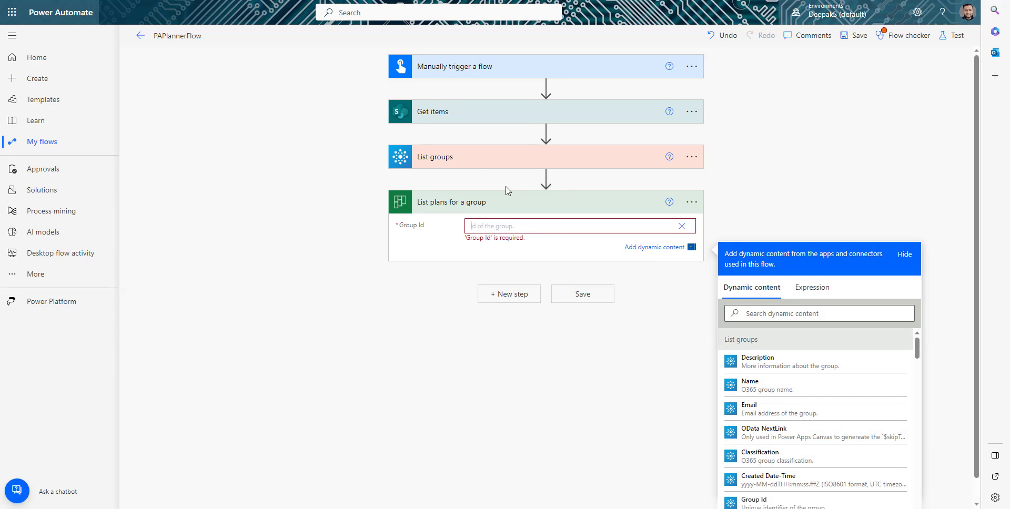
{"action": "scroll", "coordinate": [817, 408], "scroll_direction": "down", "scroll_amount": 1}
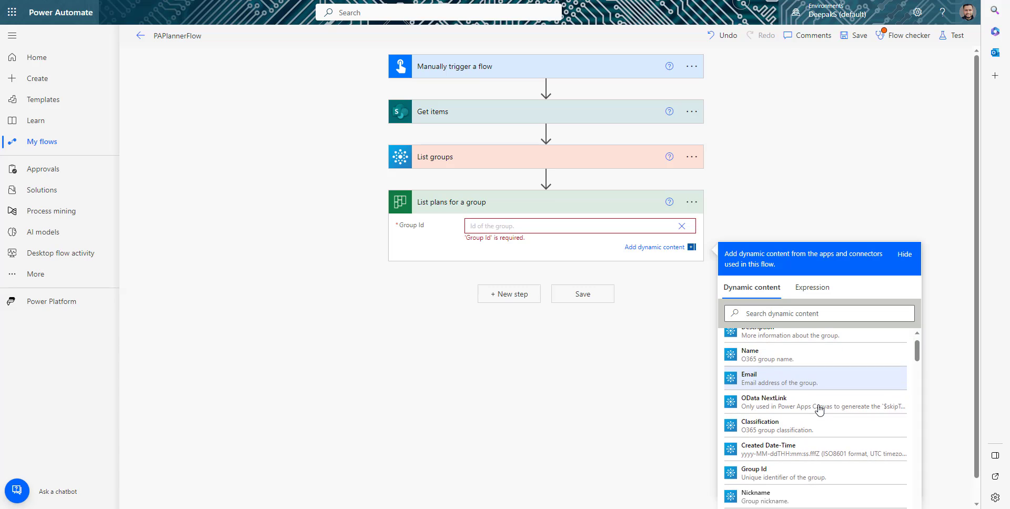
{"action": "left_click", "coordinate": [821, 314]}
{"action": "type", "text": "id"}
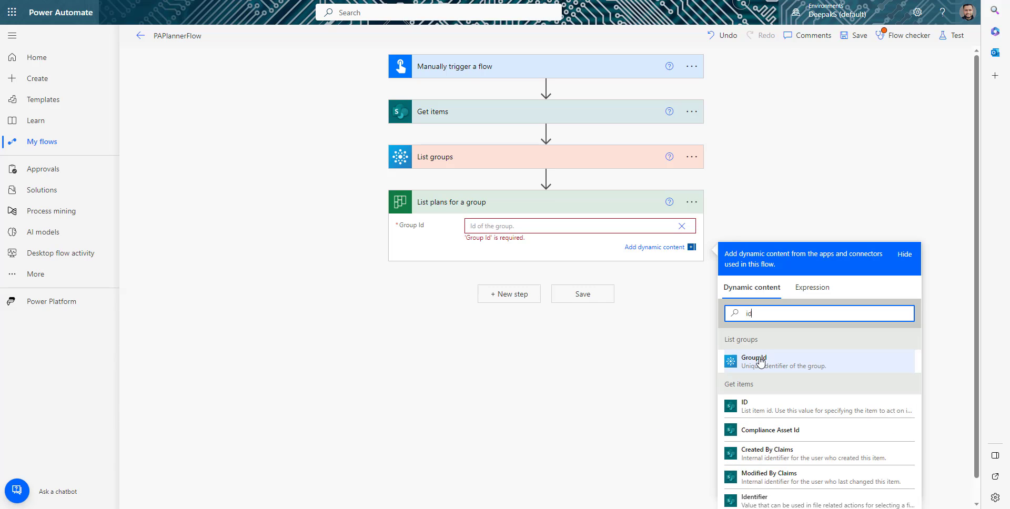
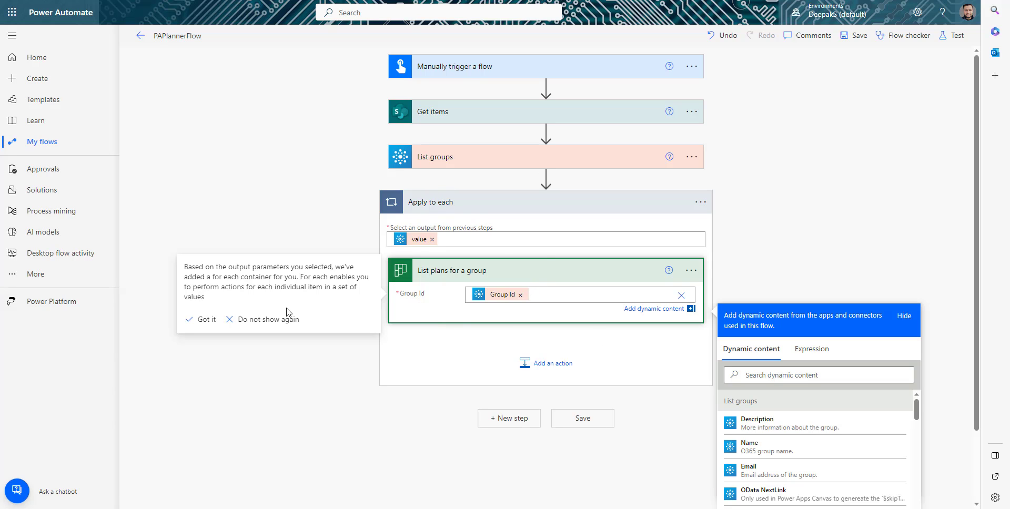
{"action": "left_click", "coordinate": [203, 320]}
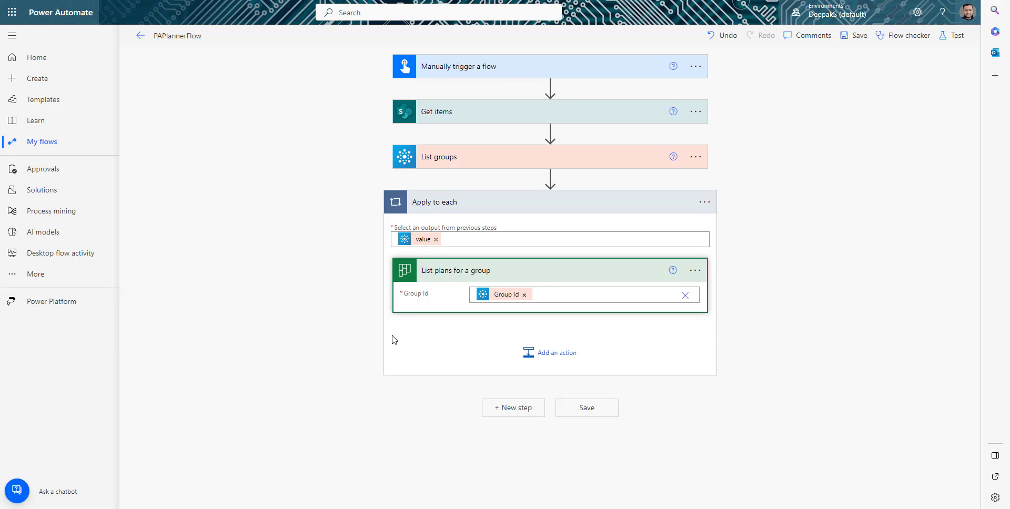
{"action": "left_click", "coordinate": [477, 332]}
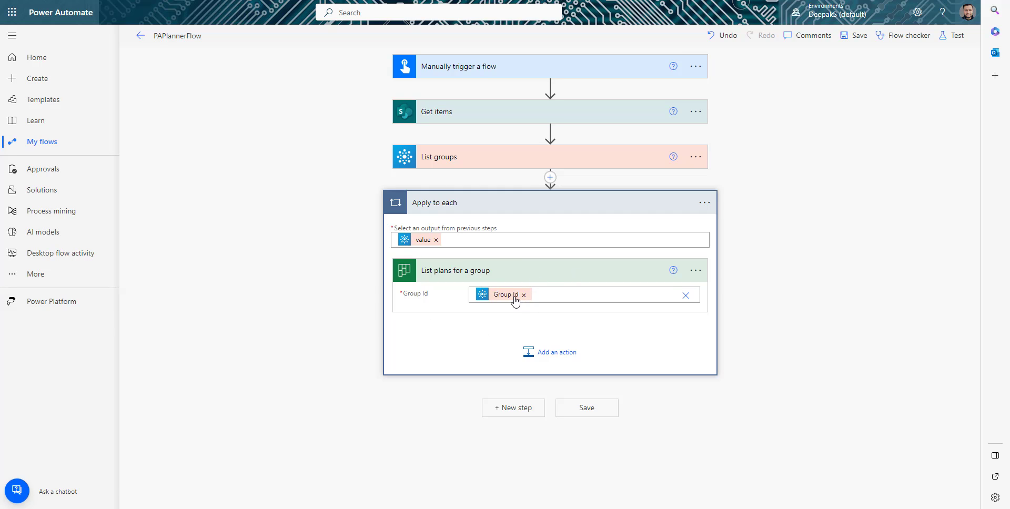
{"action": "mouse_move", "coordinate": [495, 299]}
{"action": "left_click", "coordinate": [429, 241]}
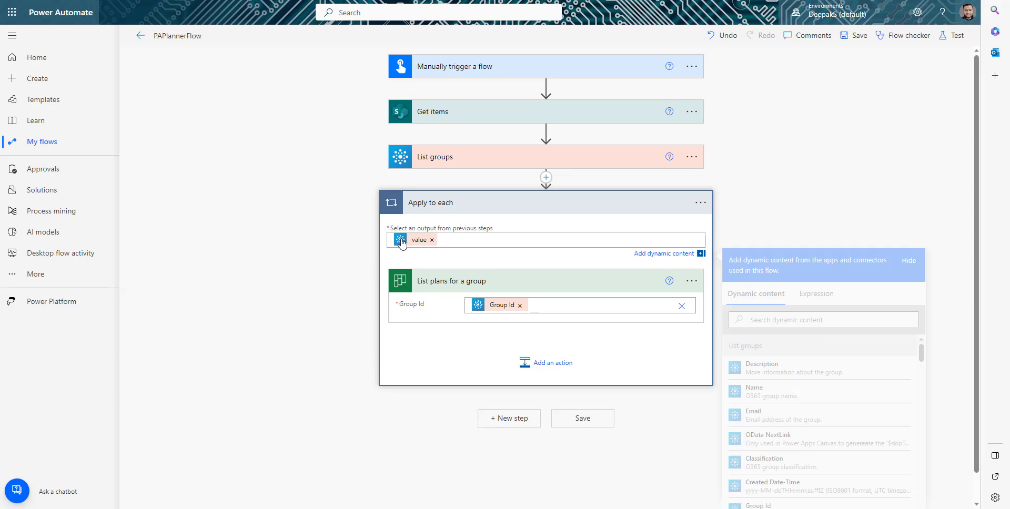
{"action": "double_click", "coordinate": [423, 243]}
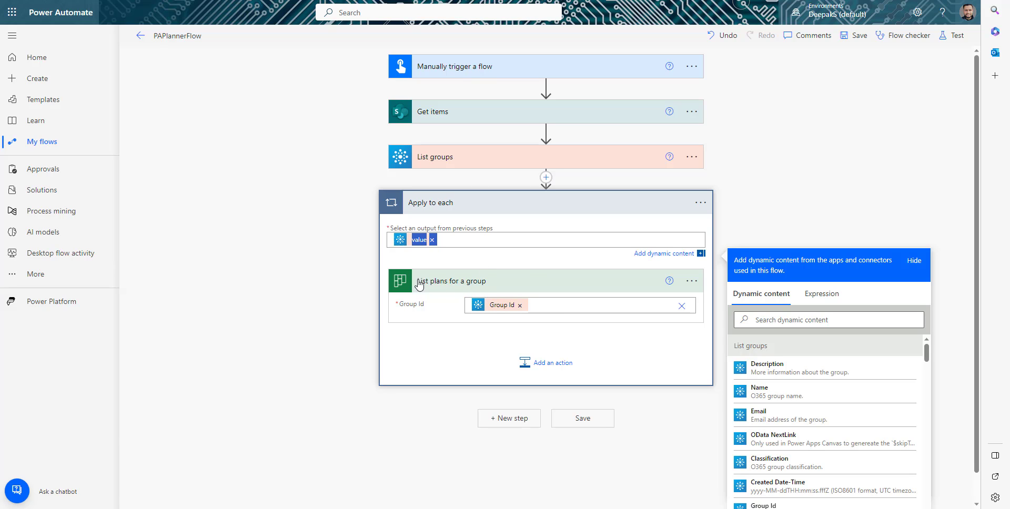
Step: For the Group Id of List plans for a group, write the expression first(outputs('List_groups')?['body/value']) without the @{ } wrapper
{"action": "left_click", "coordinate": [537, 305]}
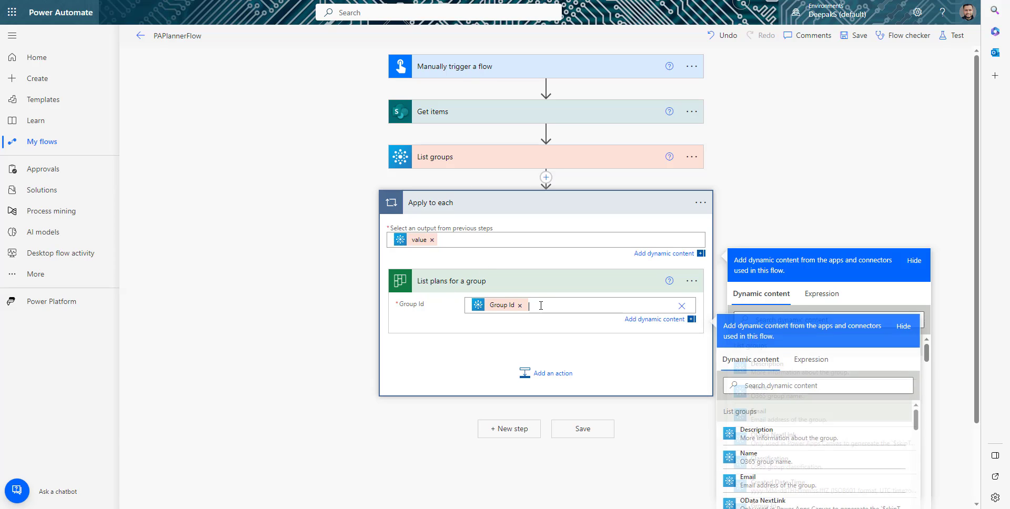
{"action": "left_click", "coordinate": [811, 349]}
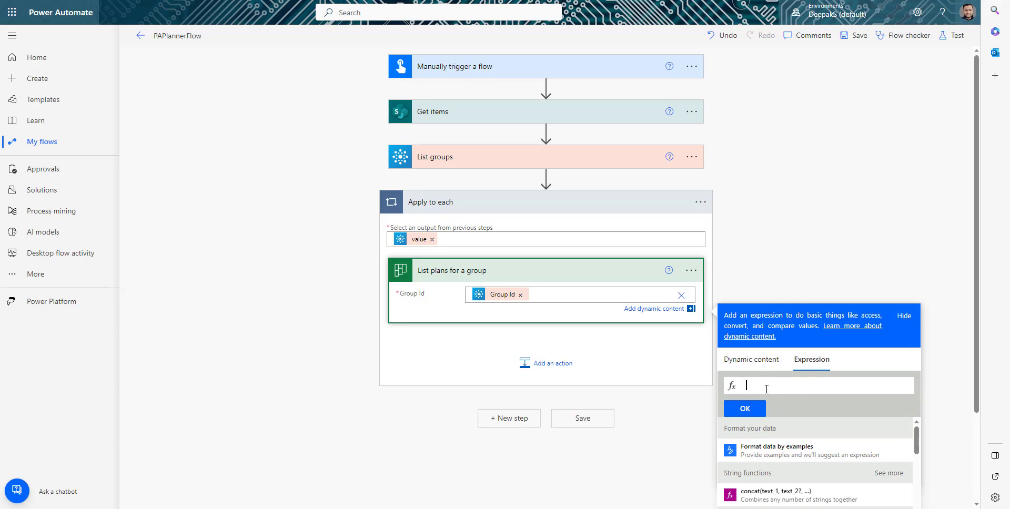
{"action": "type", "text": "first("}
{"action": "type", "text": "outputs('List_groups')?['body/value']"}
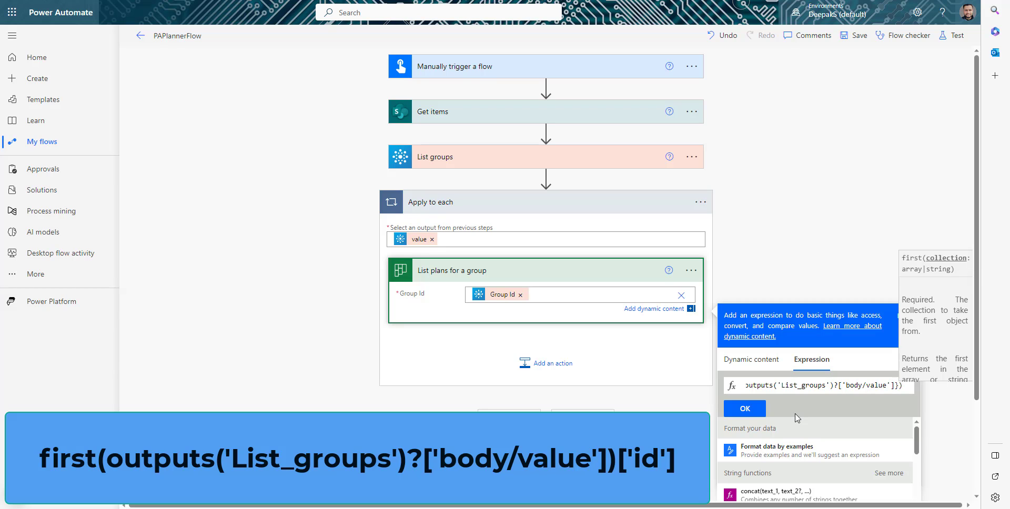
{"action": "key", "text": "Left"}
{"action": "key", "text": "Left"}
{"action": "key", "text": "Left"}
{"action": "key", "text": "Left"}
{"action": "key", "text": "Left"}
{"action": "key", "text": "Left"}
{"action": "key", "text": "Left"}
{"action": "key", "text": "Left"}
{"action": "key", "text": "Left"}
{"action": "key", "text": "Left"}
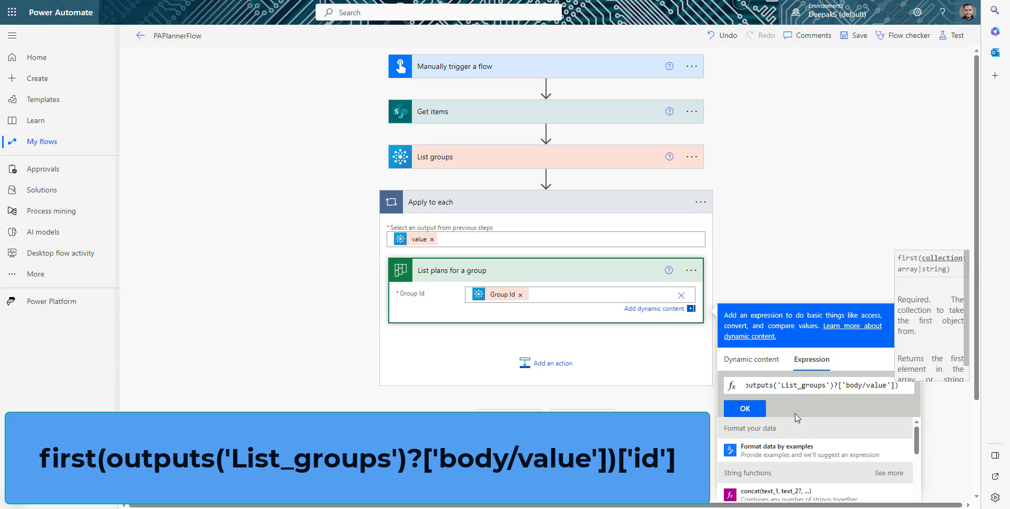
{"action": "key", "text": "Left"}
{"action": "key", "text": "Left"}
{"action": "key", "text": "Left"}
{"action": "key", "text": "Left"}
{"action": "key", "text": "Left"}
{"action": "key", "text": "Left"}
{"action": "key", "text": "Left"}
{"action": "key", "text": "Left"}
{"action": "key", "text": "Left"}
{"action": "key", "text": "Left"}
{"action": "key", "text": "Left"}
{"action": "key", "text": "Left"}
{"action": "key", "text": "Left"}
{"action": "key", "text": "Left"}
{"action": "key", "text": "Left"}
{"action": "key", "text": "Left"}
{"action": "key", "text": "Left"}
{"action": "key", "text": "Left"}
{"action": "key", "text": "Left"}
{"action": "key", "text": "Left"}
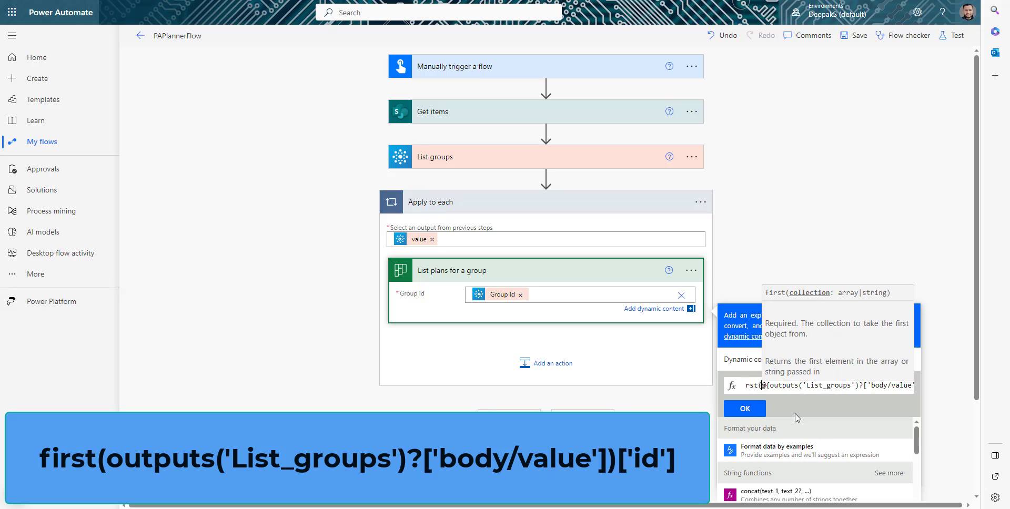
{"action": "key", "text": "Right"}
{"action": "key", "text": "Delete"}
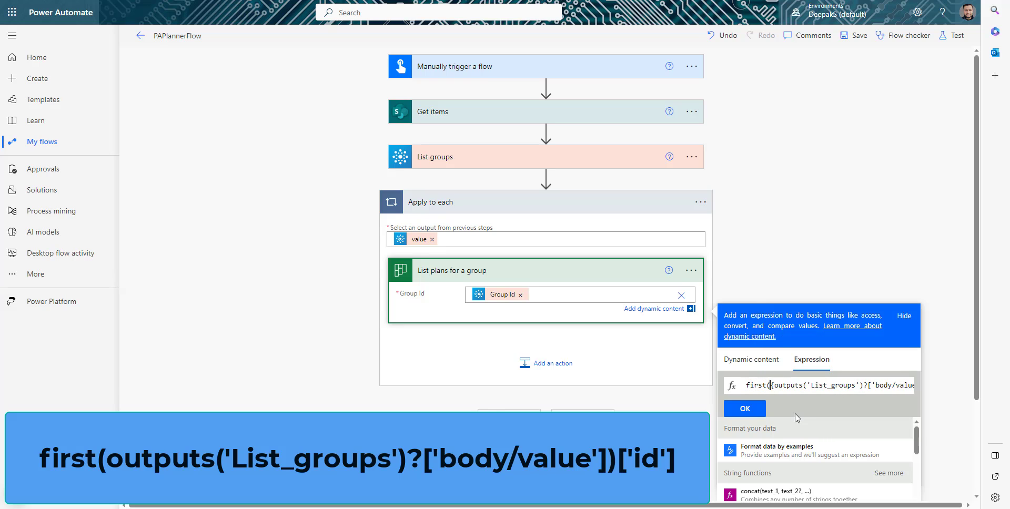
{"action": "key", "text": "Delete"}
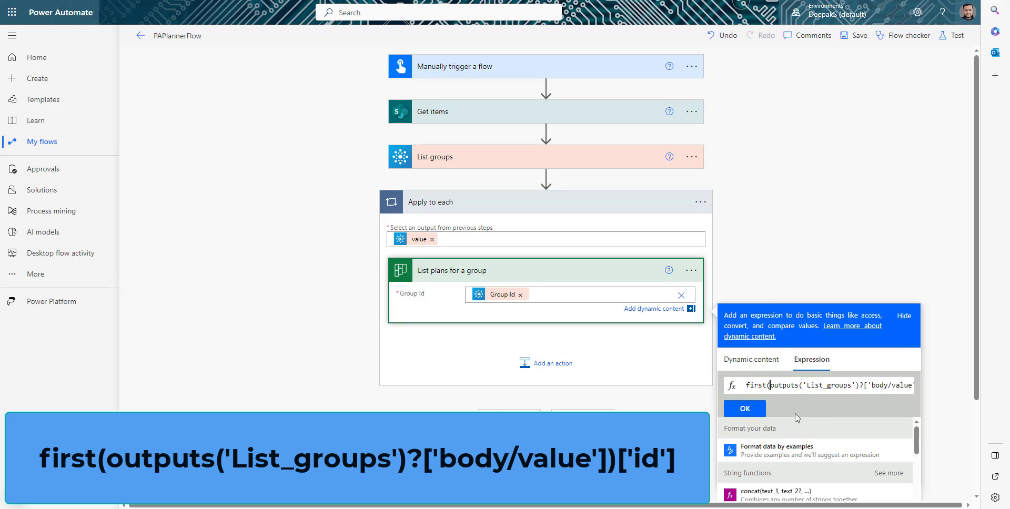
Step: Append ['id'] to the expression, insert it as the Group Id, and remove the Group Id dynamic content beside it
{"action": "key", "text": "shift+Right"}
{"action": "key", "text": "shift+Right"}
{"action": "key", "text": "Right"}
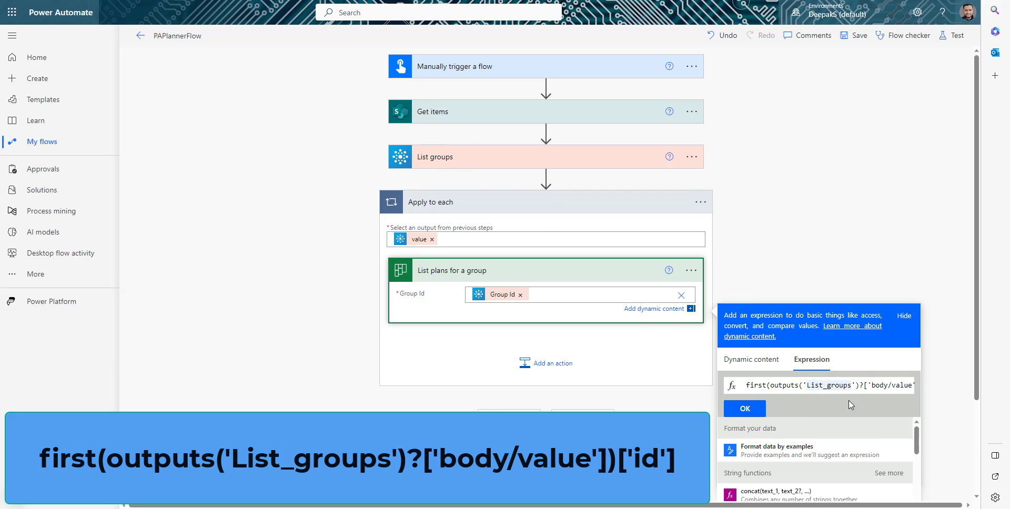
{"action": "key", "text": "Right"}
{"action": "key", "text": "Right"}
{"action": "key", "text": "Right"}
{"action": "key", "text": "Right"}
{"action": "key", "text": "Right"}
{"action": "key", "text": "Right"}
{"action": "key", "text": "Right"}
{"action": "key", "text": "Right"}
{"action": "key", "text": "Right"}
{"action": "key", "text": "Right"}
{"action": "key", "text": "Right"}
{"action": "key", "text": "Right"}
{"action": "key", "text": "Right"}
{"action": "key", "text": "Right"}
{"action": "key", "text": "Right"}
{"action": "key", "text": "Right"}
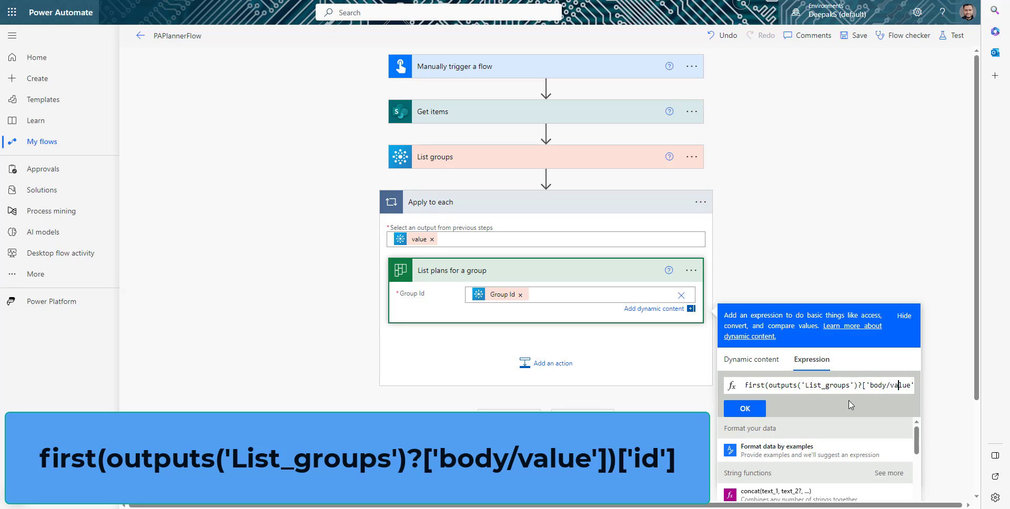
{"action": "key", "text": "Right"}
{"action": "key", "text": "Right"}
{"action": "key", "text": "Right"}
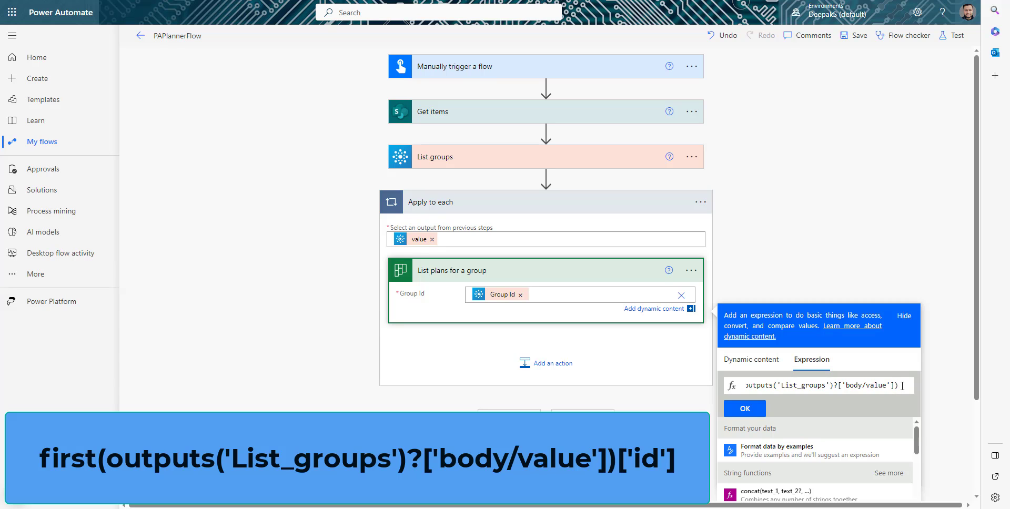
{"action": "type", "text": "['id"}
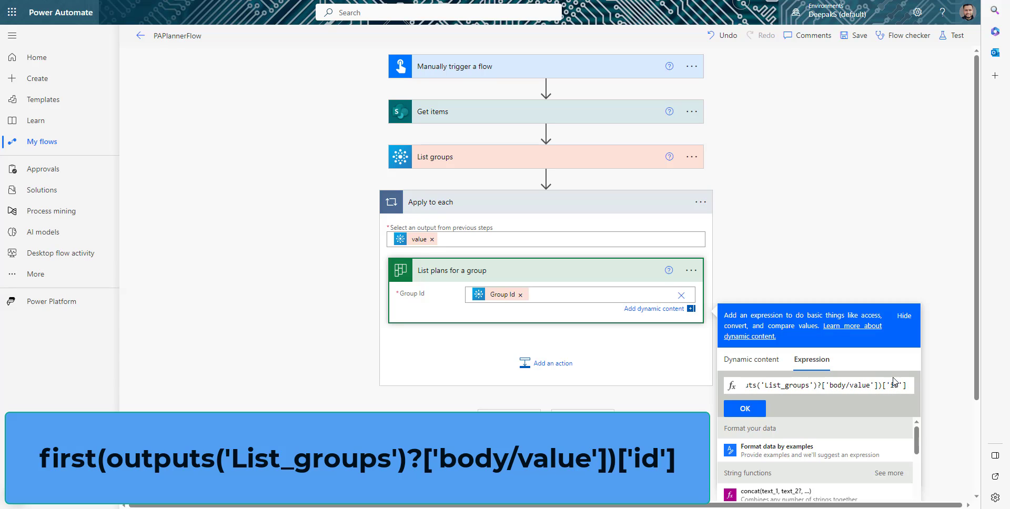
{"action": "left_click", "coordinate": [744, 408]}
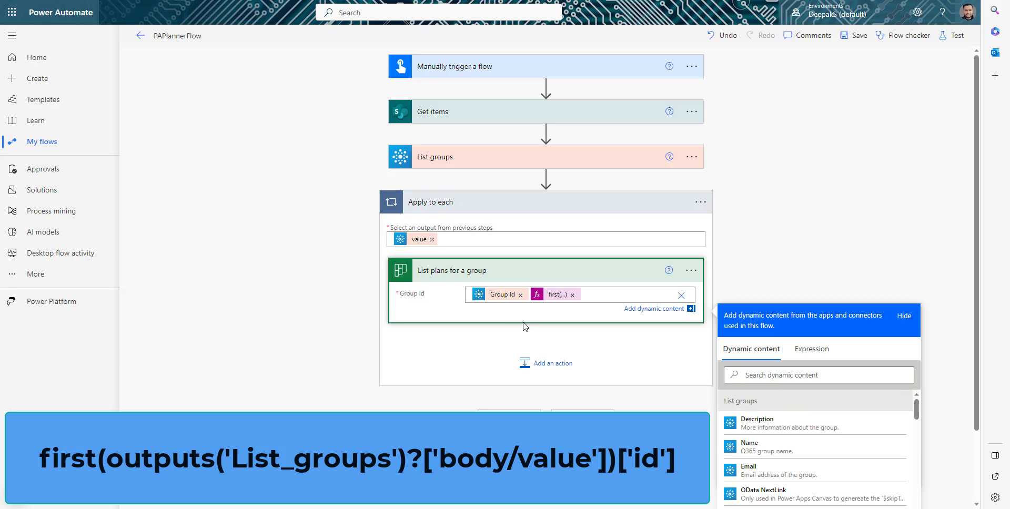
{"action": "left_click", "coordinate": [520, 295]}
Step: Move List plans for a group out of the Apply to each loop to directly after List groups, and delete the emptied loop
{"action": "left_click_drag", "start_coordinate": [534, 273], "coordinate": [550, 186]}
{"action": "left_click", "coordinate": [695, 278]}
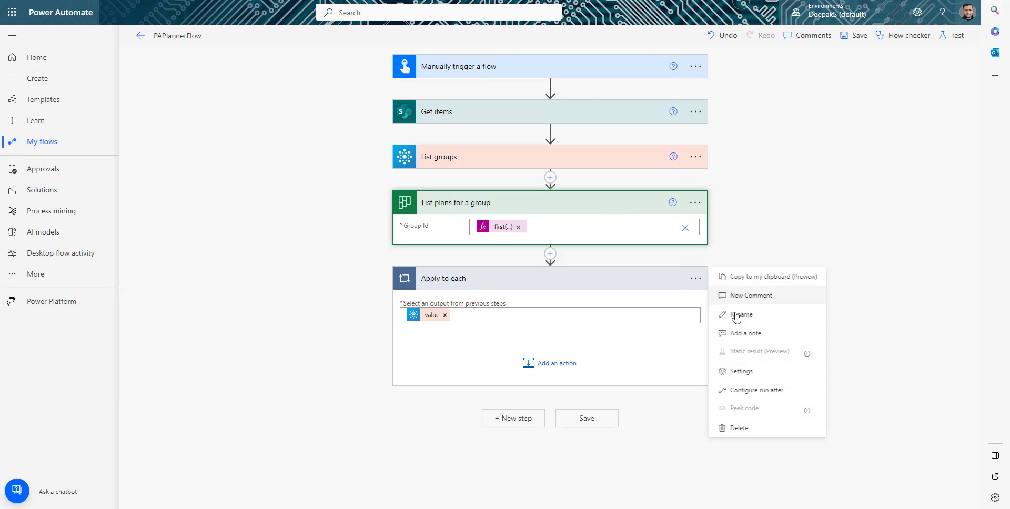
{"action": "left_click", "coordinate": [750, 429]}
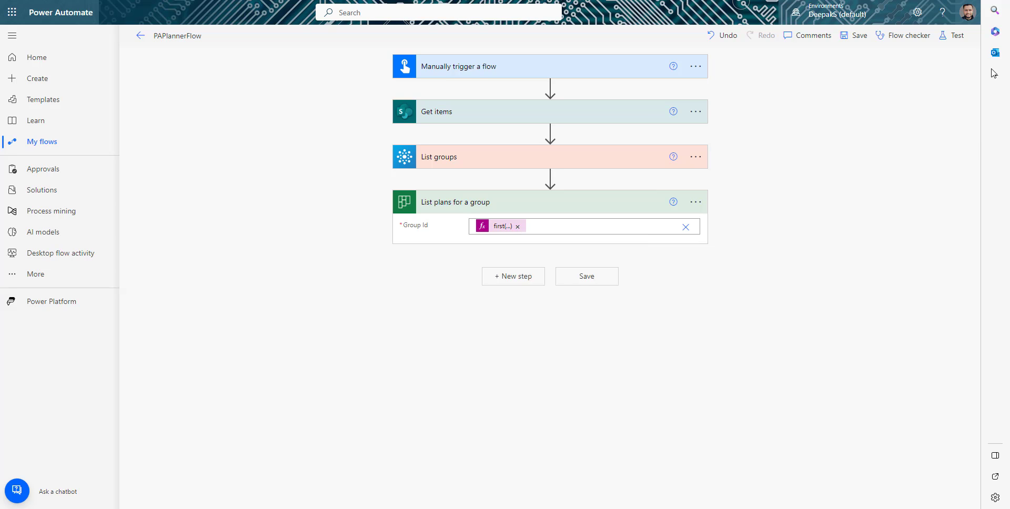
Step: Run the flow manually as a test using the SharePoint, Office 365 Groups and Planner connections
{"action": "left_click", "coordinate": [952, 36]}
{"action": "left_click", "coordinate": [784, 89]}
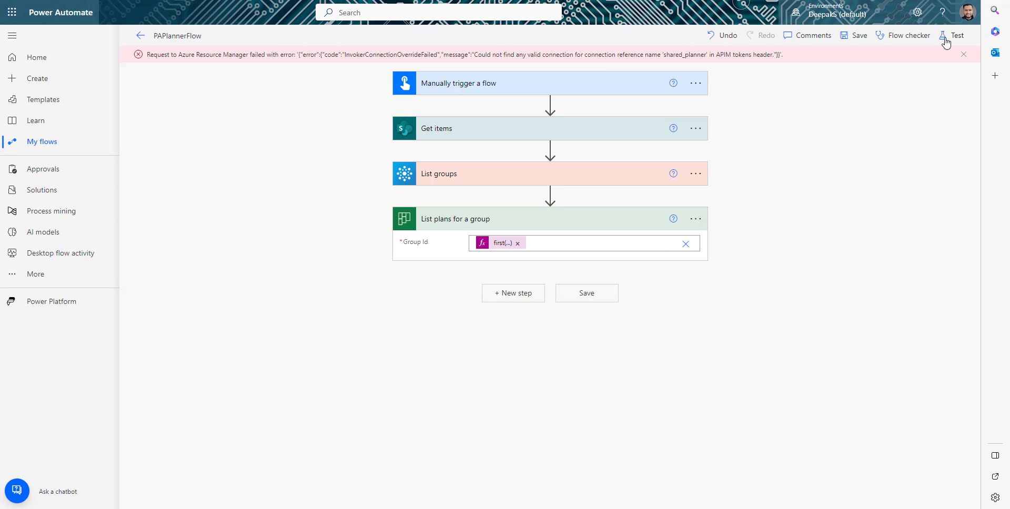
{"action": "left_click", "coordinate": [945, 39]}
{"action": "left_click", "coordinate": [783, 89]}
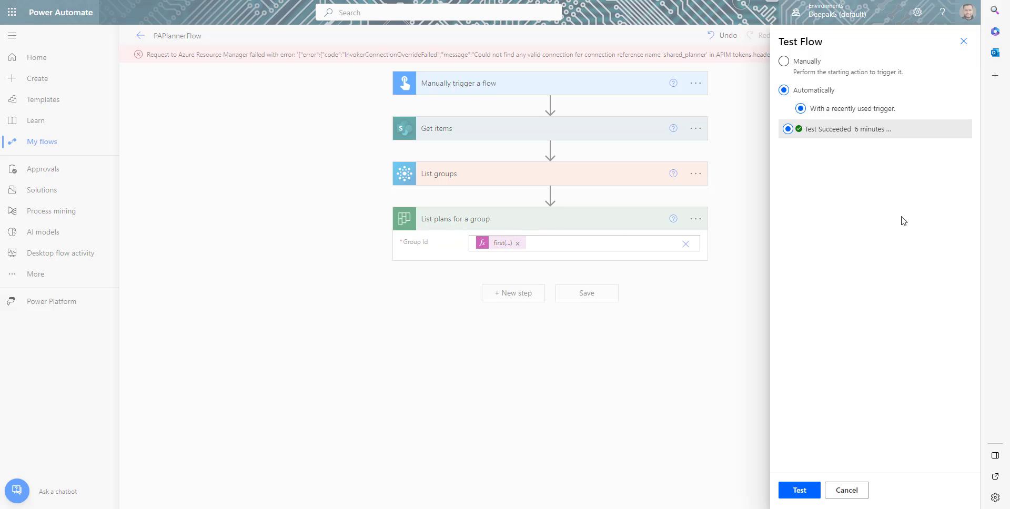
{"action": "left_click", "coordinate": [808, 63]}
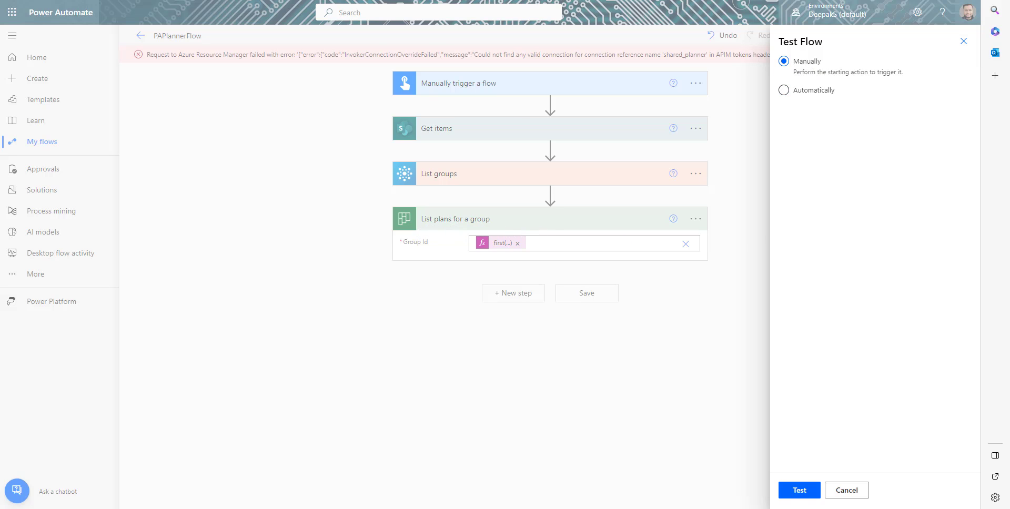
{"action": "left_click", "coordinate": [795, 490]}
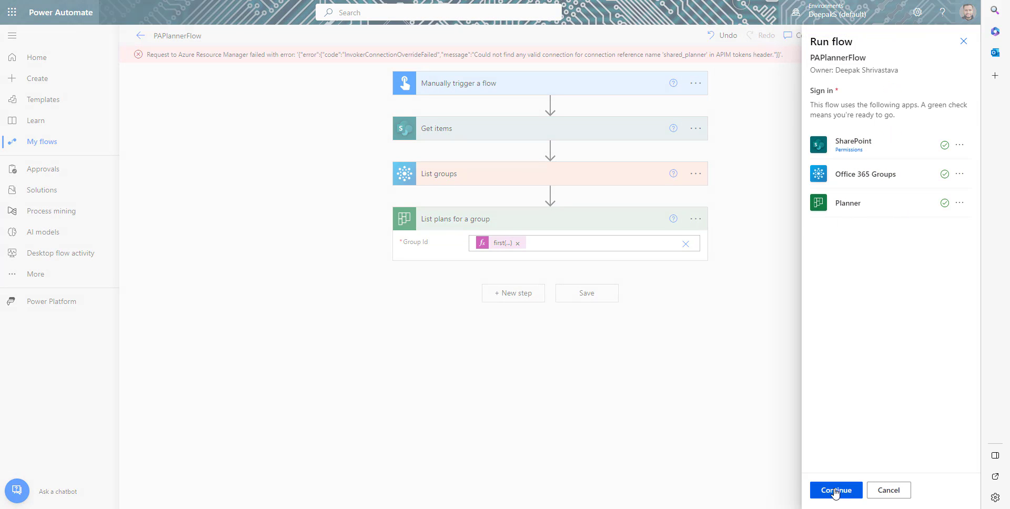
{"action": "left_click", "coordinate": [835, 491]}
{"action": "left_click", "coordinate": [813, 490]}
Step: Examine the List plans for a group output of the test run, including the title and id of the PMO plan
{"action": "left_click", "coordinate": [526, 226]}
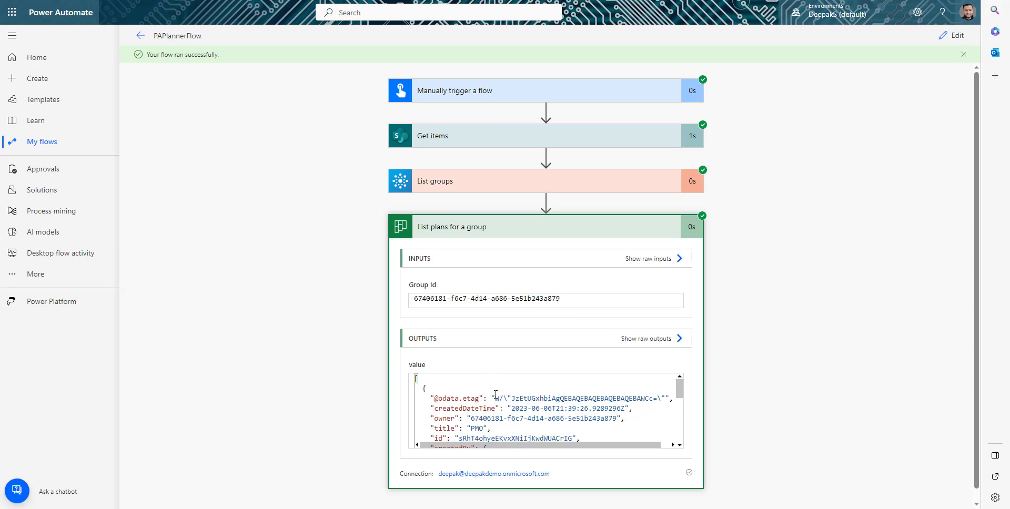
{"action": "scroll", "coordinate": [746, 365], "scroll_direction": "down", "scroll_amount": 1}
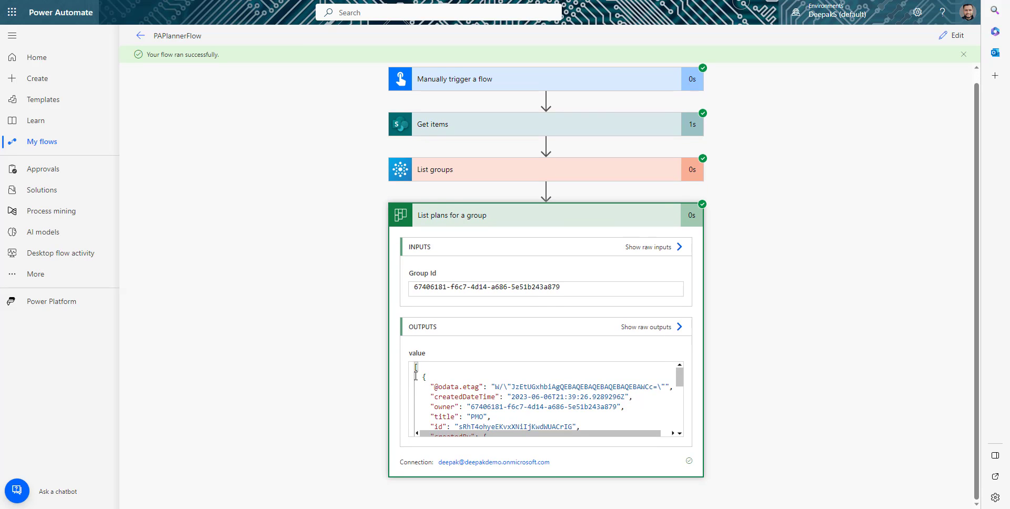
{"action": "scroll", "coordinate": [452, 416], "scroll_direction": "down", "scroll_amount": 2}
{"action": "scroll", "coordinate": [452, 416], "scroll_direction": "up", "scroll_amount": 2}
{"action": "scroll", "coordinate": [453, 416], "scroll_direction": "down", "scroll_amount": 1}
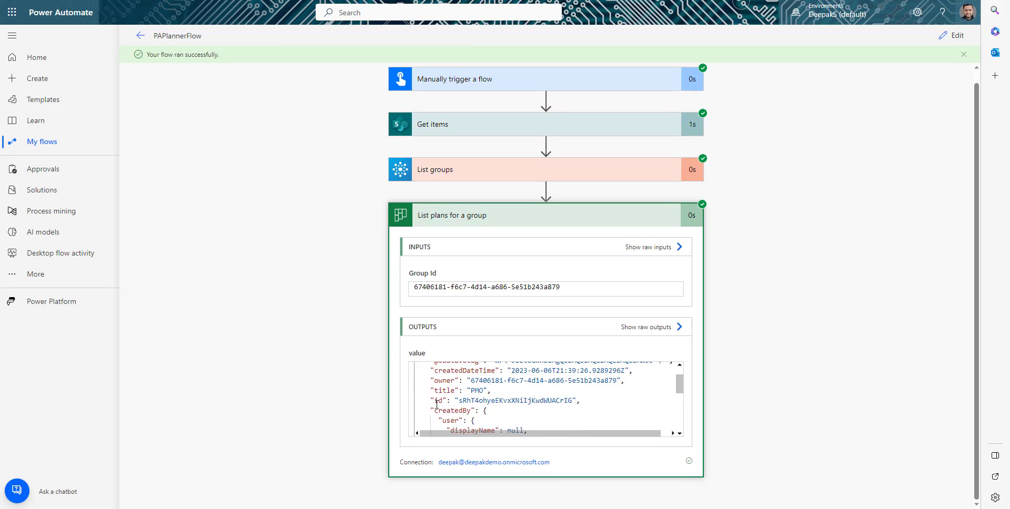
{"action": "left_click_drag", "start_coordinate": [436, 403], "coordinate": [575, 402]}
{"action": "scroll", "coordinate": [548, 403], "scroll_direction": "down", "scroll_amount": 3}
{"action": "scroll", "coordinate": [548, 403], "scroll_direction": "up", "scroll_amount": 1}
{"action": "scroll", "coordinate": [548, 404], "scroll_direction": "down", "scroll_amount": 1}
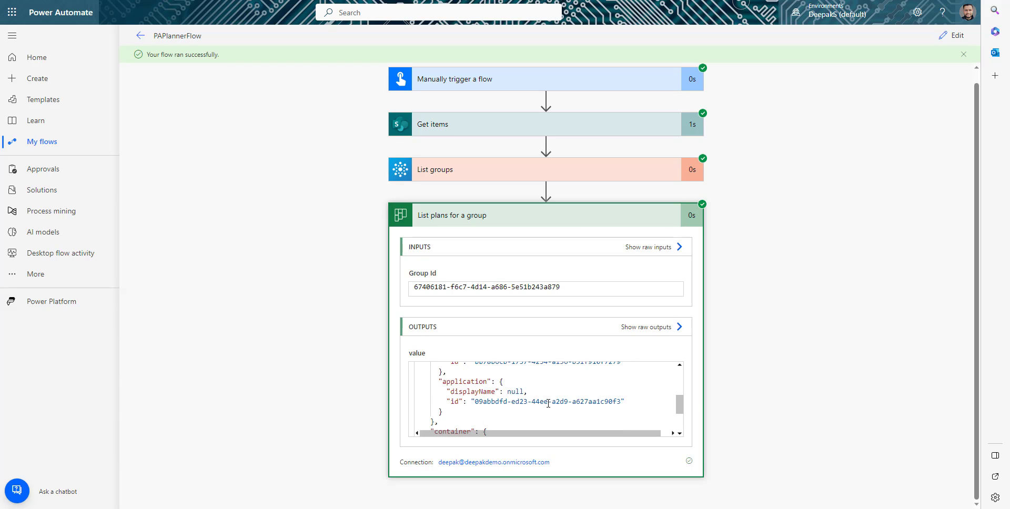
{"action": "scroll", "coordinate": [548, 403], "scroll_direction": "down", "scroll_amount": 5}
Step: Open the flow for editing and add the Planner action List buckets after List plans for a group
{"action": "left_click", "coordinate": [954, 37]}
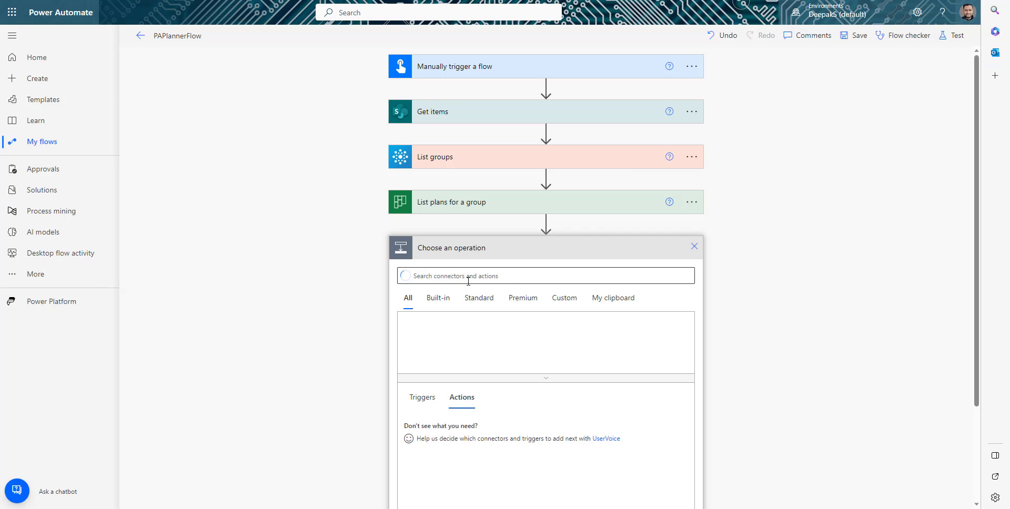
{"action": "type", "text": "plan"}
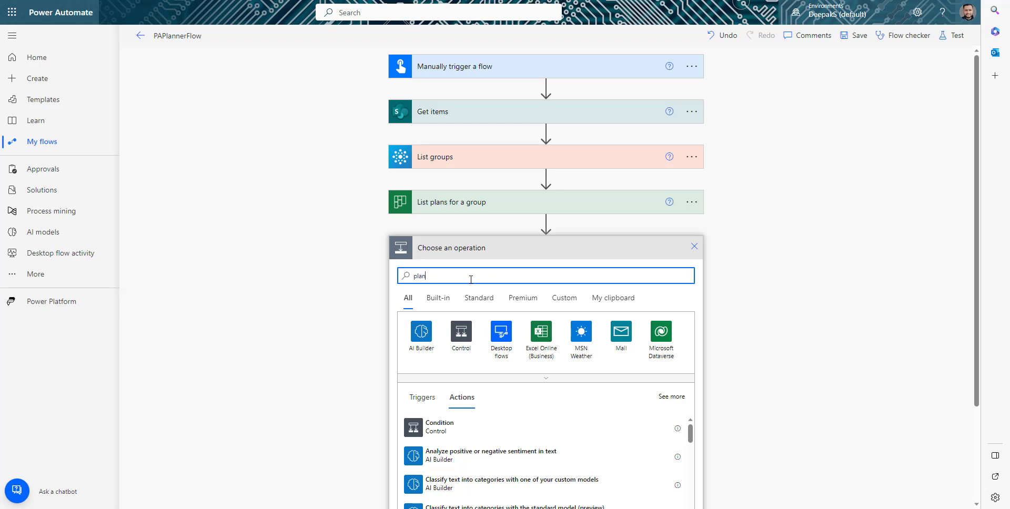
{"action": "type", "text": "e"}
{"action": "left_click", "coordinate": [421, 331]}
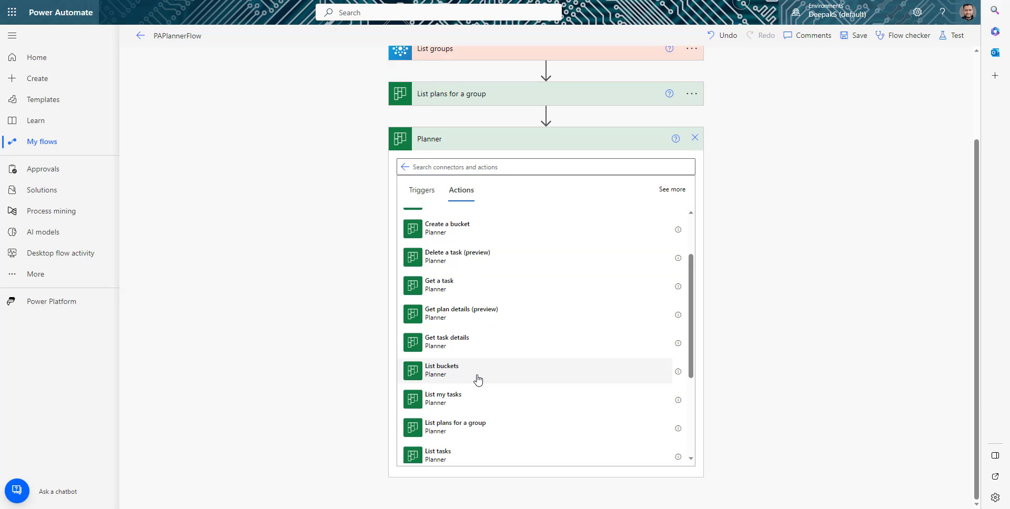
{"action": "left_click", "coordinate": [472, 376]}
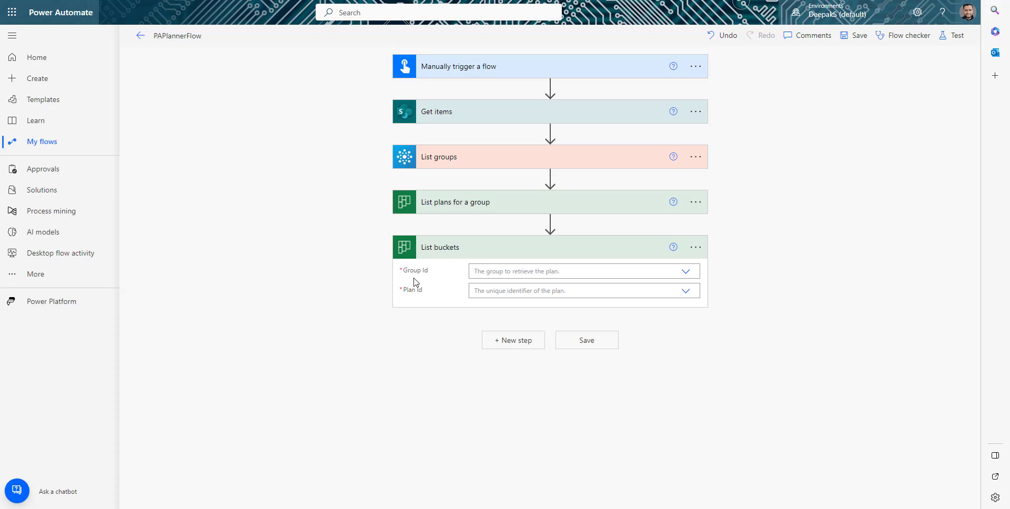
Step: Switch the Group Id of List buckets to a custom value and look through the available dynamic content
{"action": "left_click", "coordinate": [684, 272]}
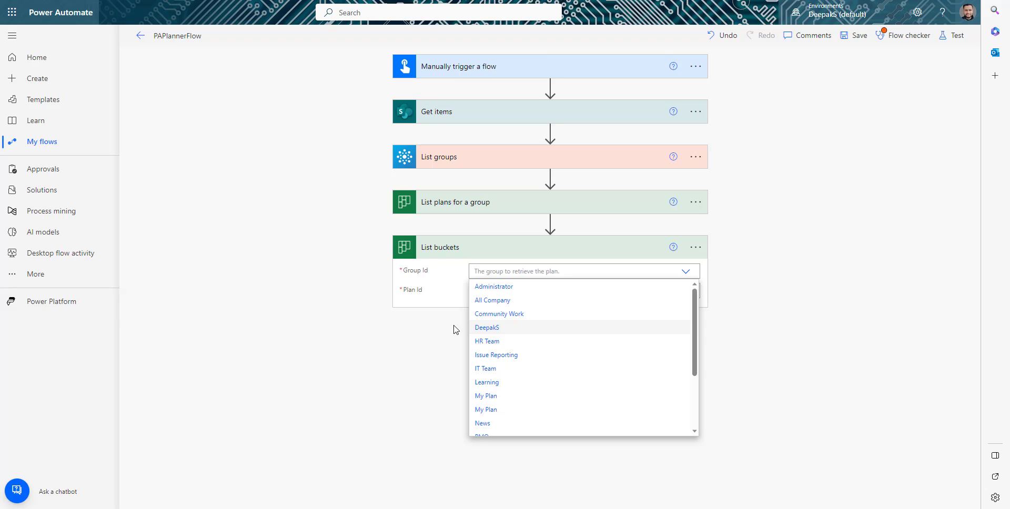
{"action": "left_click", "coordinate": [451, 296]}
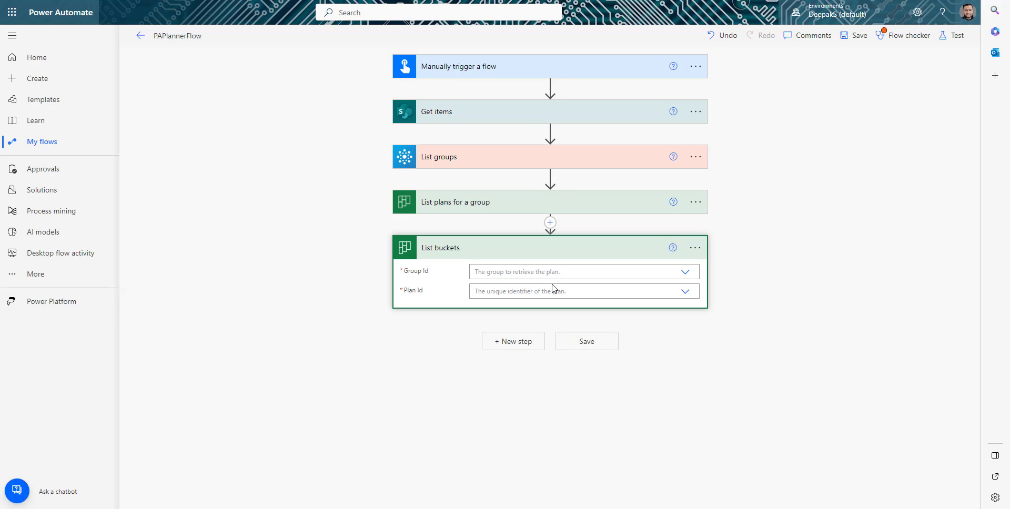
{"action": "left_click", "coordinate": [683, 278]}
{"action": "scroll", "coordinate": [532, 351], "scroll_direction": "down", "scroll_amount": 3}
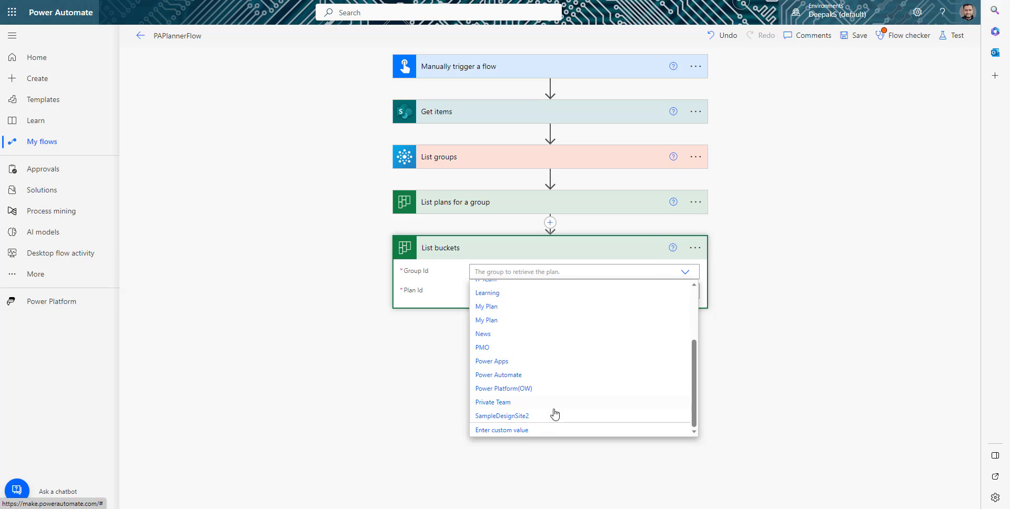
{"action": "left_click", "coordinate": [504, 430]}
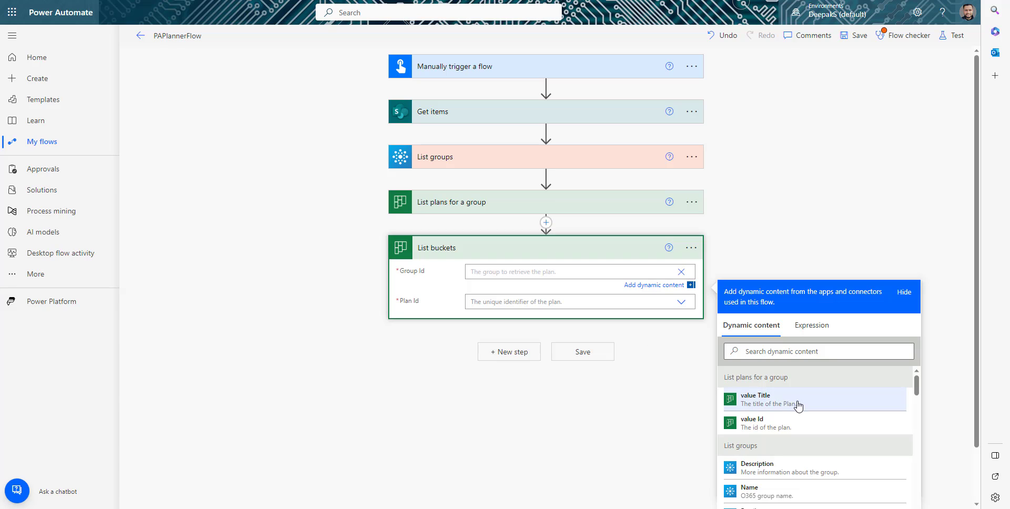
{"action": "scroll", "coordinate": [817, 420], "scroll_direction": "down", "scroll_amount": 1}
{"action": "scroll", "coordinate": [817, 415], "scroll_direction": "down", "scroll_amount": 2}
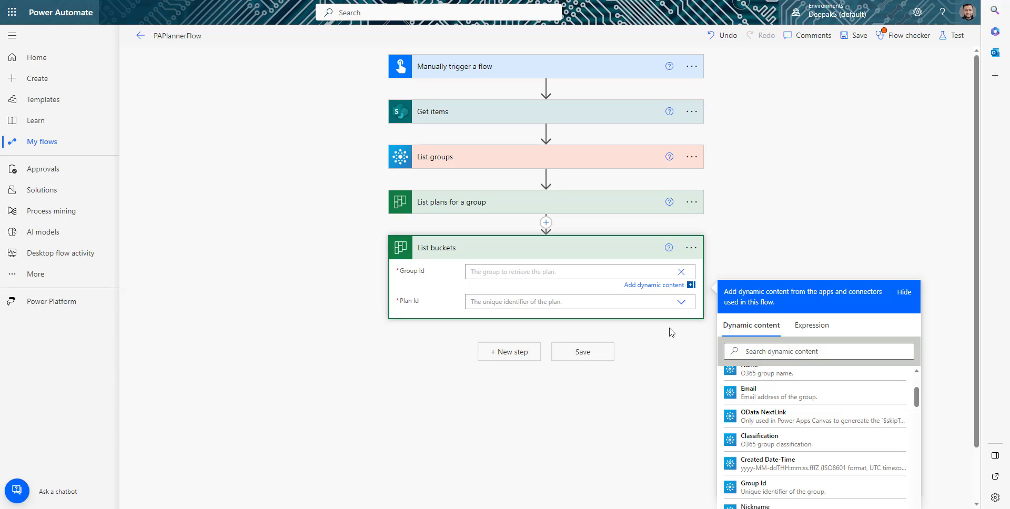
Step: Copy the Group Id expression first(outputs('List_groups')?['body/value'])['id'] from List plans for a group and insert it as the Group Id of List buckets
{"action": "left_click", "coordinate": [448, 209]}
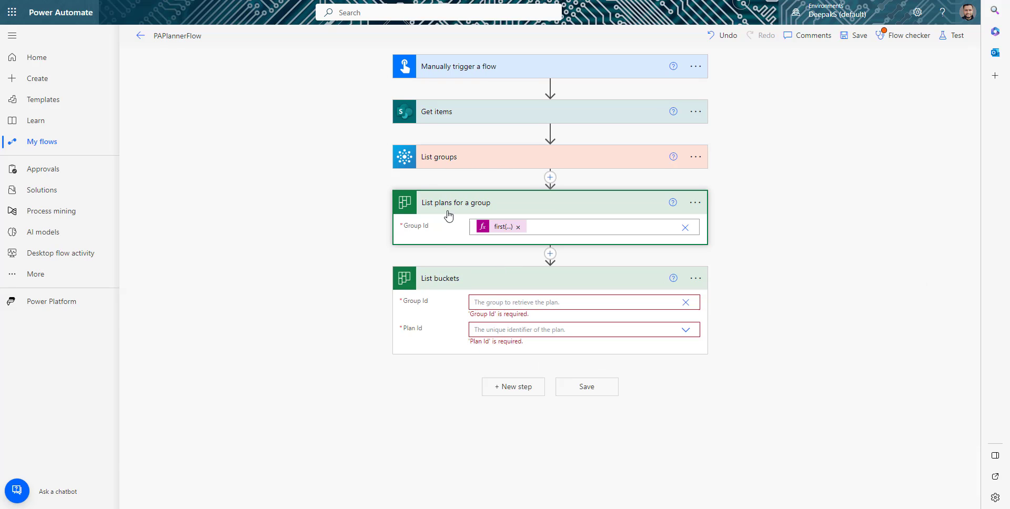
{"action": "left_click", "coordinate": [491, 230]}
{"action": "left_click", "coordinate": [492, 230]}
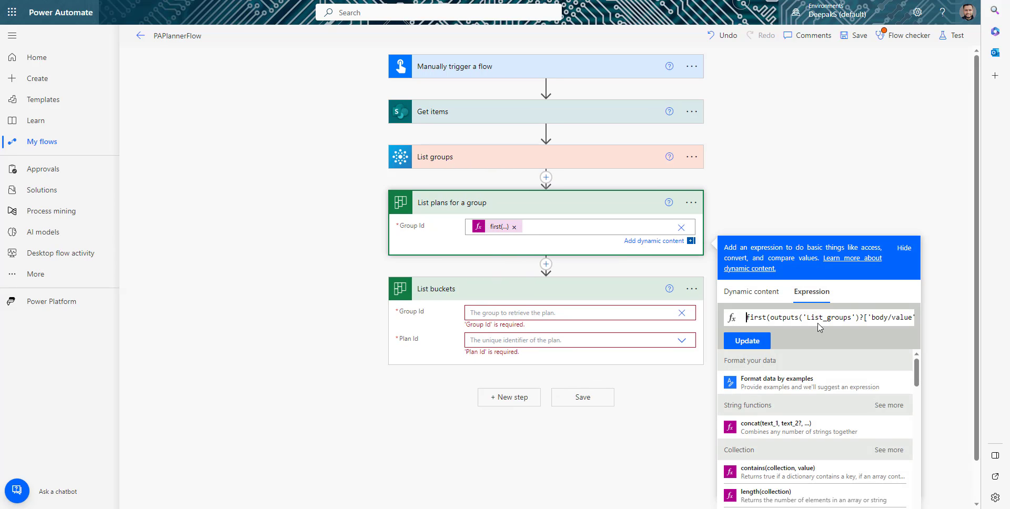
{"action": "key", "text": "ctrl+a"}
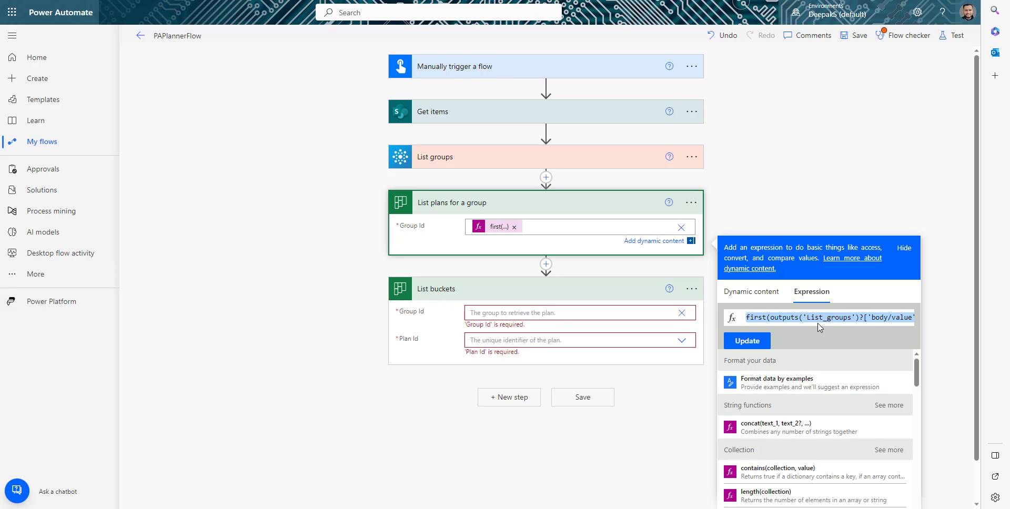
{"action": "left_click", "coordinate": [561, 313]}
{"action": "left_click", "coordinate": [812, 374]}
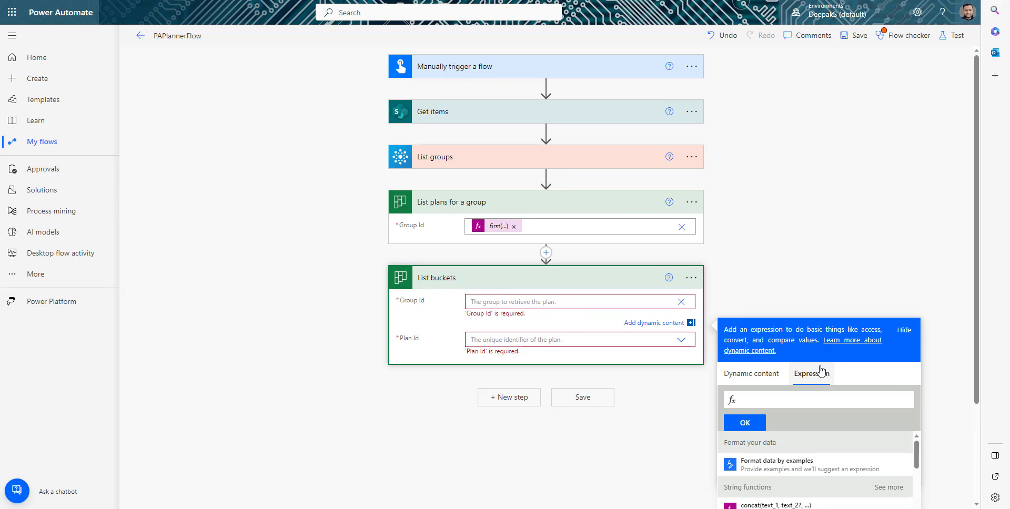
{"action": "key", "text": "ctrl+v"}
{"action": "left_click", "coordinate": [745, 422]}
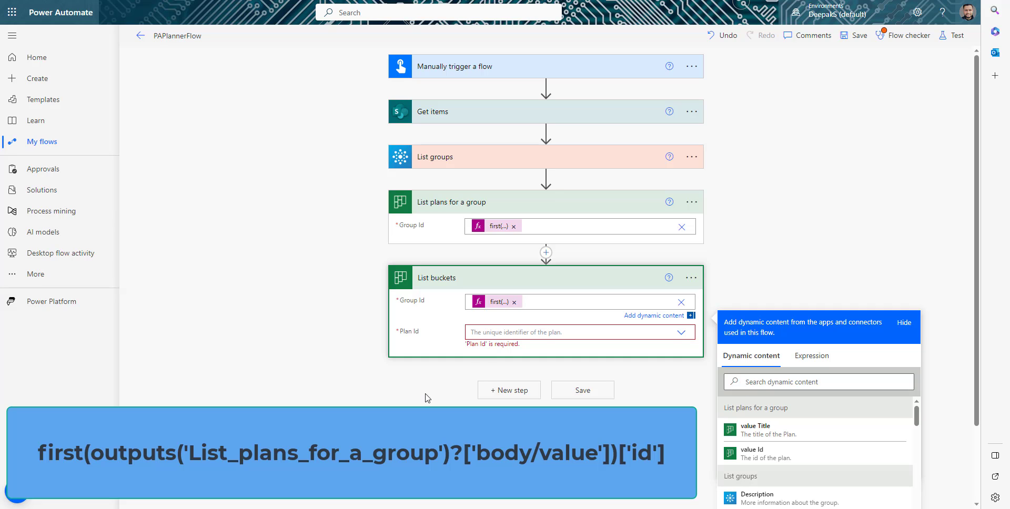
Step: Give List buckets a custom Plan Id with the expression first(outputs('List_plans_for_a_group')?['body/value'])['id'], adapted from the copied group expression
{"action": "left_click", "coordinate": [476, 332]}
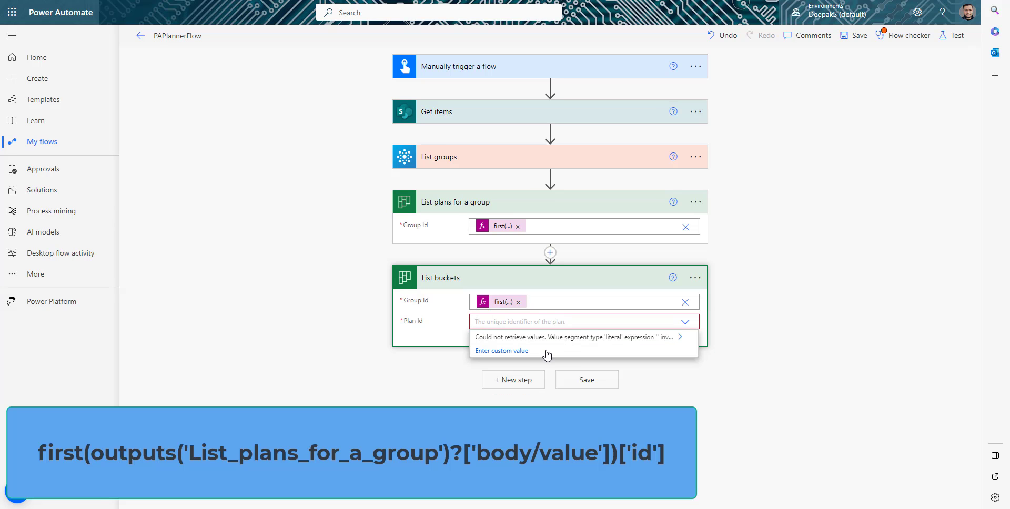
{"action": "left_click", "coordinate": [522, 352]}
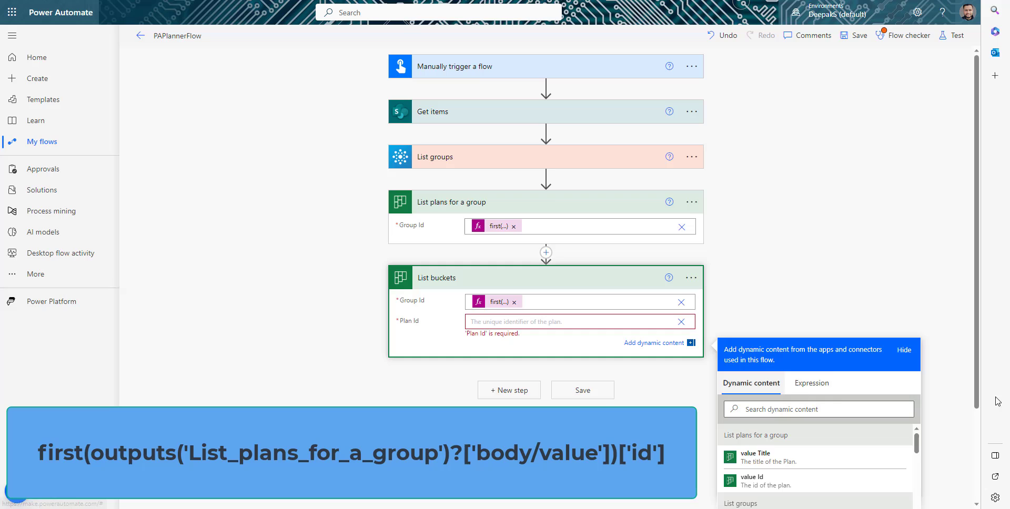
{"action": "left_click", "coordinate": [817, 393]}
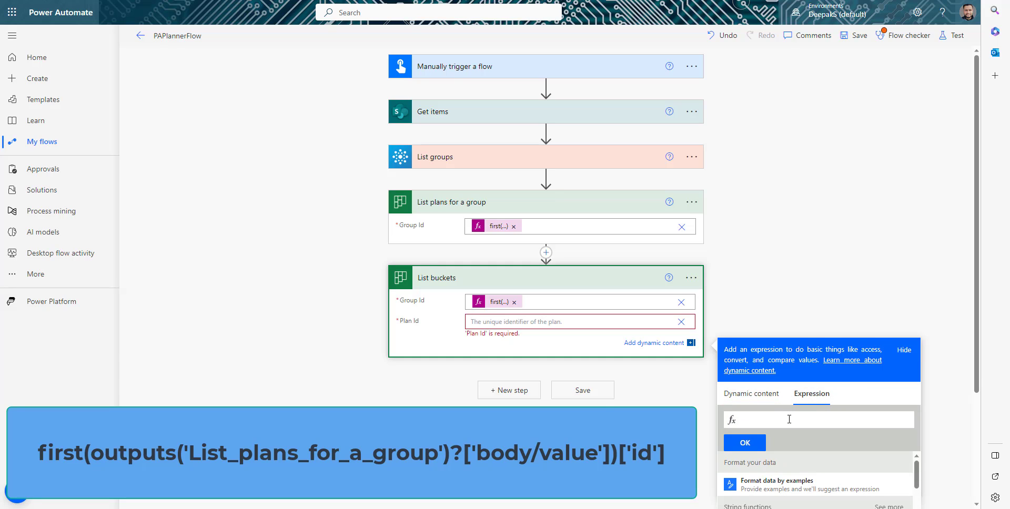
{"action": "key", "text": "ctrl+v"}
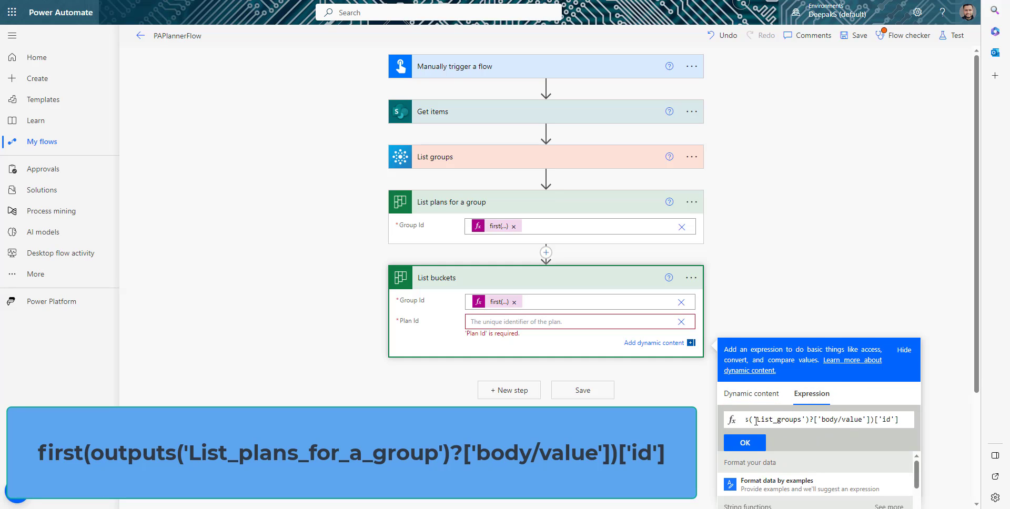
{"action": "left_click", "coordinate": [756, 421]}
{"action": "double_click", "coordinate": [809, 421]}
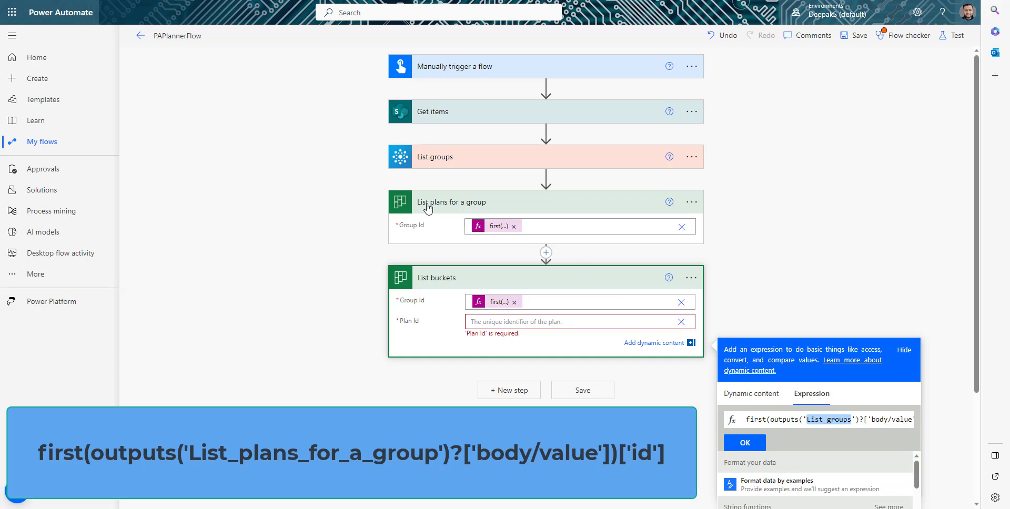
{"action": "type", "text": "List_plans_for_a_group"}
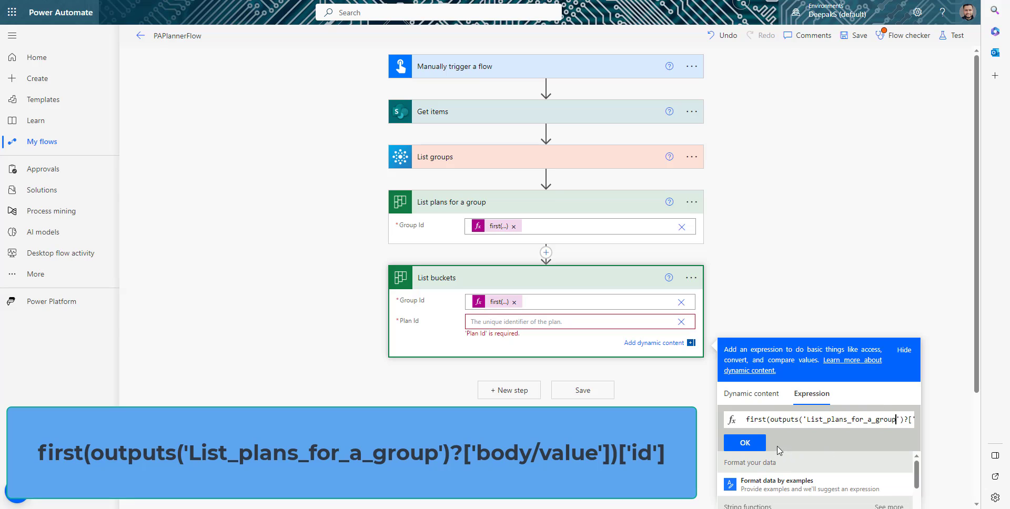
{"action": "left_click", "coordinate": [744, 443]}
Step: Save and test-run the flow, and examine the bucket names in the List buckets output
{"action": "left_click", "coordinate": [853, 35]}
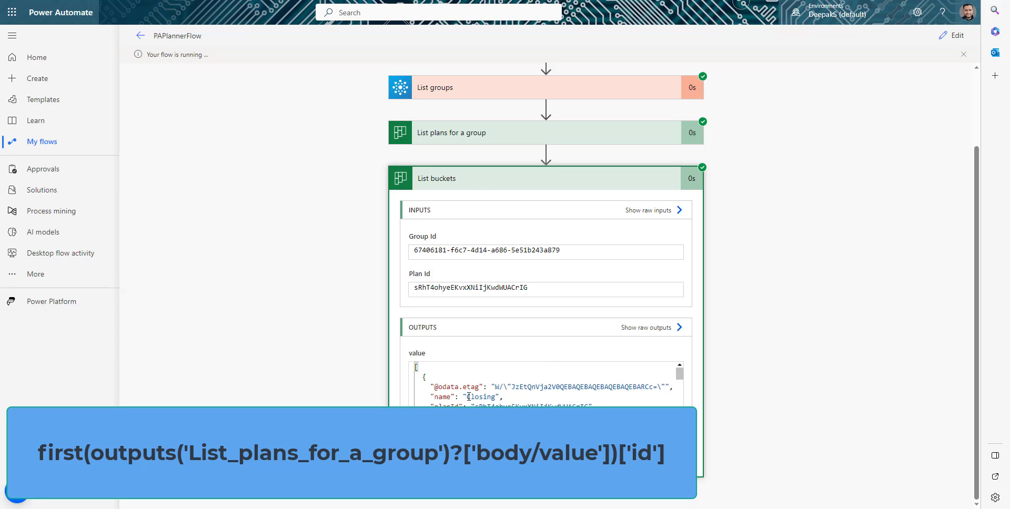
{"action": "scroll", "coordinate": [473, 397], "scroll_direction": "down", "scroll_amount": 5}
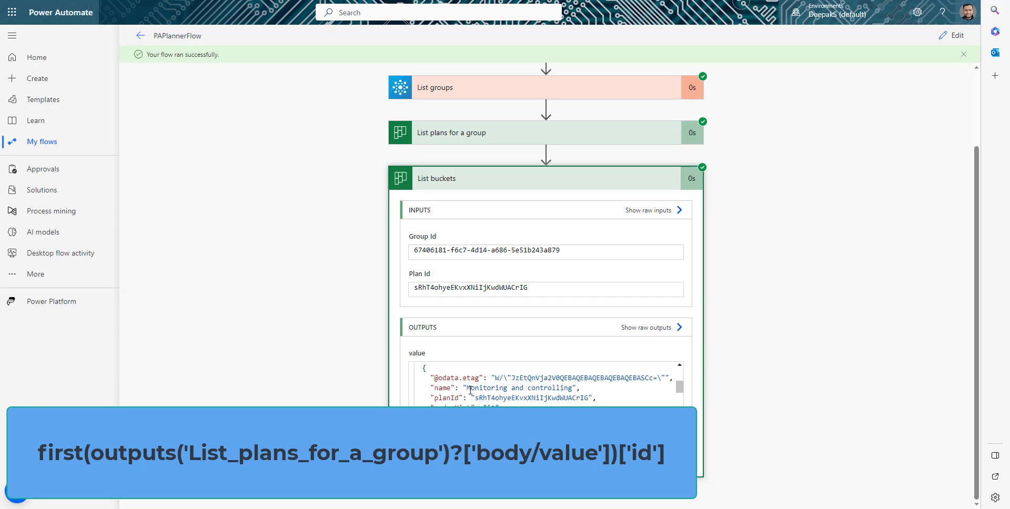
{"action": "left_click_drag", "start_coordinate": [470, 389], "coordinate": [572, 389]}
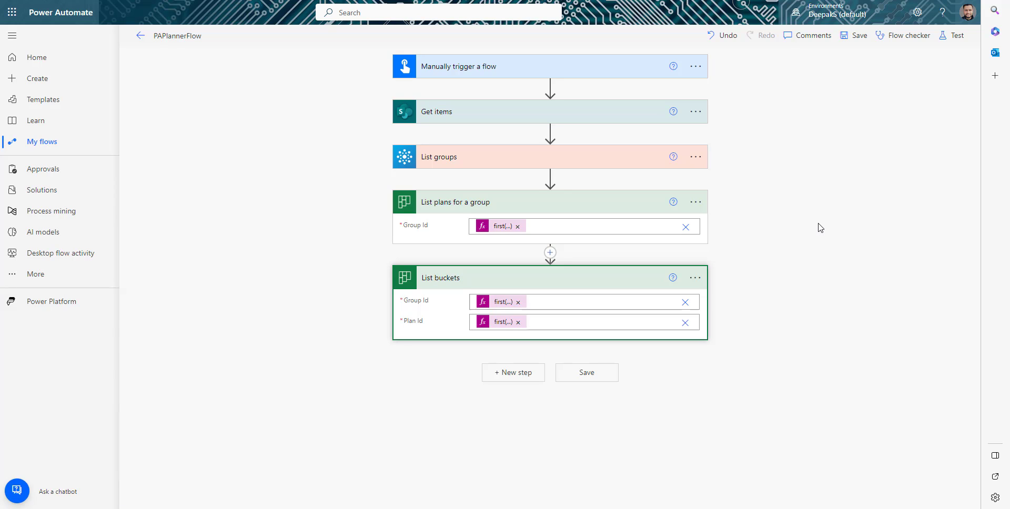
Step: Return to editing the flow and add the Planner action Create a task after List buckets
{"action": "left_click", "coordinate": [514, 373]}
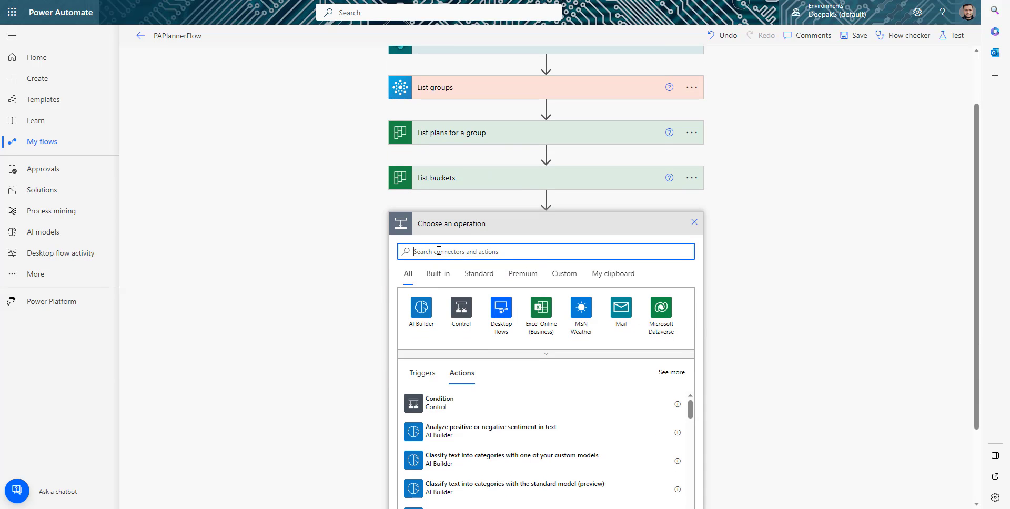
{"action": "left_click", "coordinate": [439, 250]}
{"action": "type", "text": "pl"}
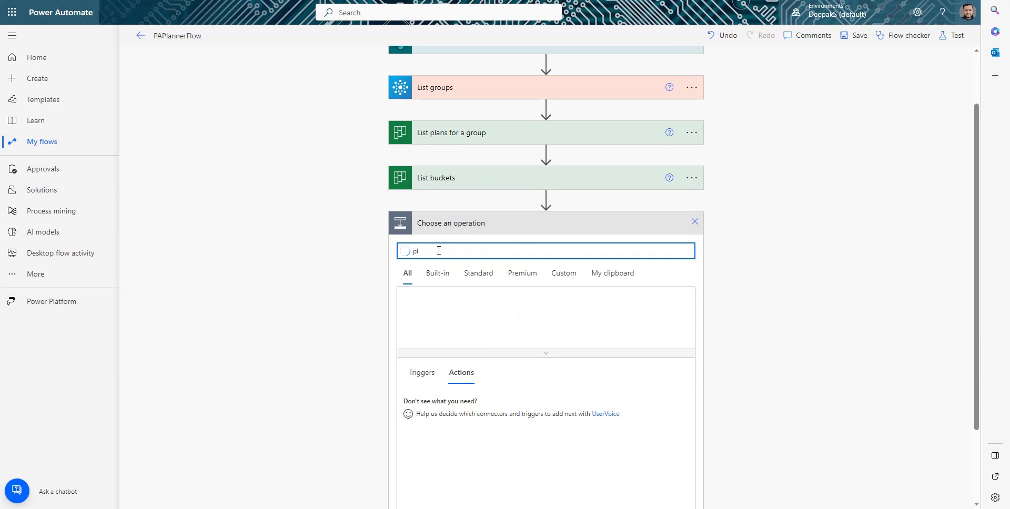
{"action": "left_click", "coordinate": [479, 303]}
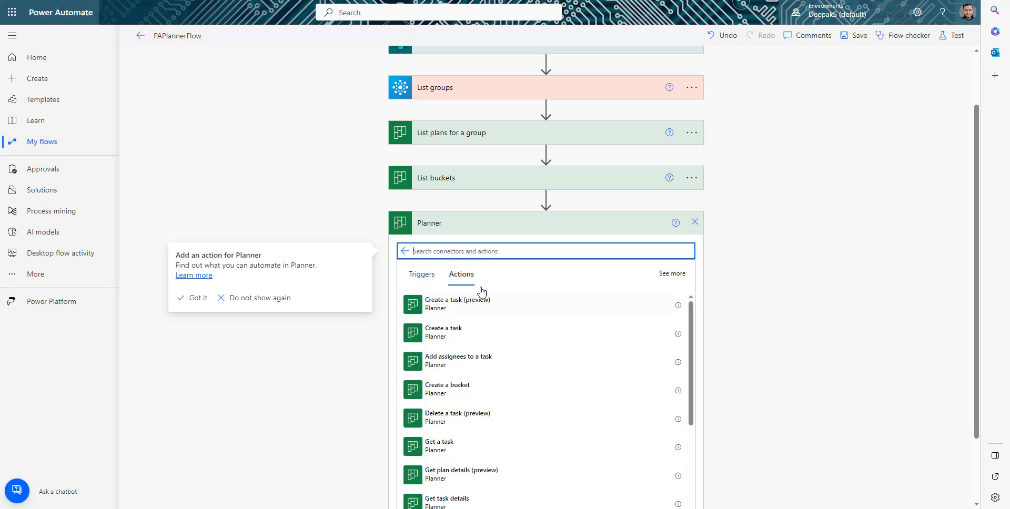
{"action": "left_click", "coordinate": [453, 332]}
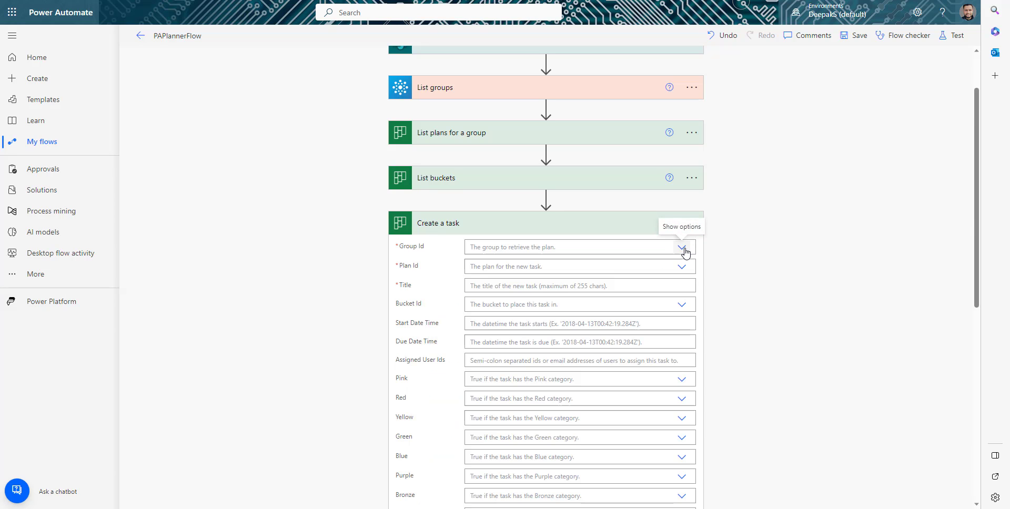
Step: Give Create a task a custom Group Id with the expression first(outputs('List_groups')?['body/value'])['id'] copied from List buckets
{"action": "left_click", "coordinate": [682, 247]}
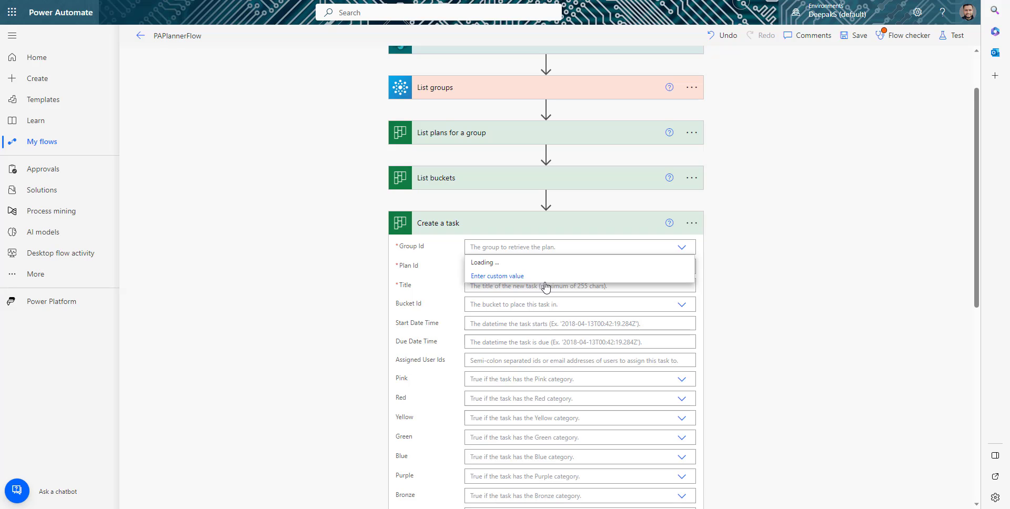
{"action": "scroll", "coordinate": [516, 390], "scroll_direction": "down", "scroll_amount": 3}
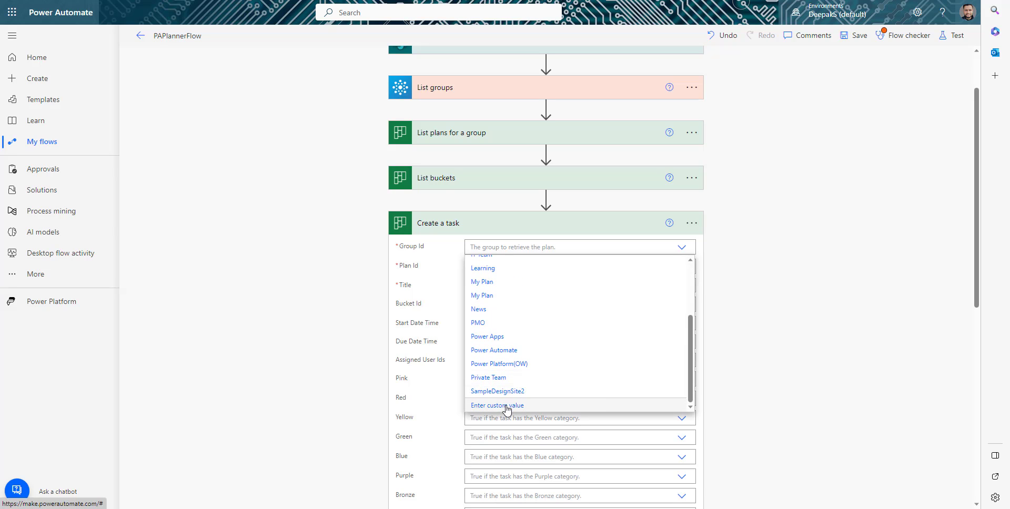
{"action": "left_click", "coordinate": [613, 404]}
{"action": "left_click", "coordinate": [804, 311]}
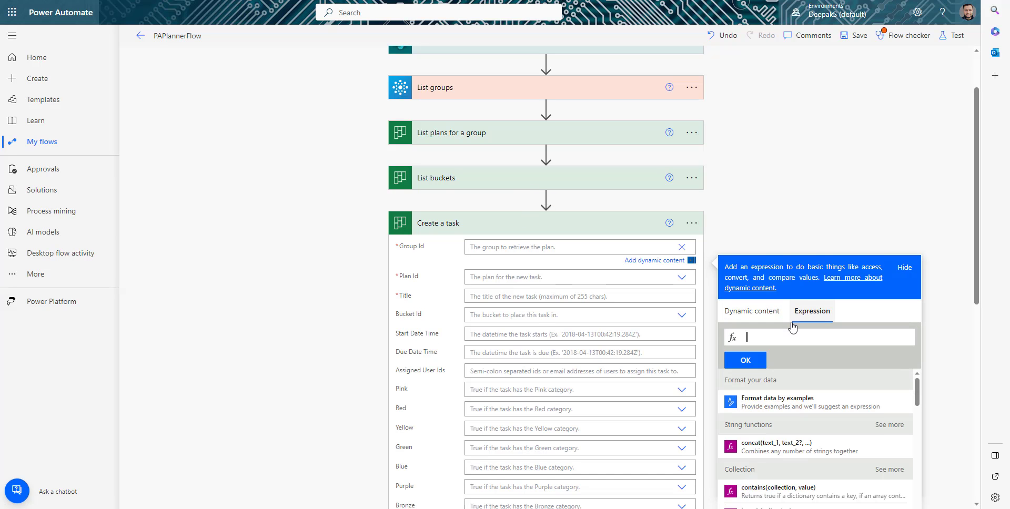
{"action": "key", "text": "ctrl+v"}
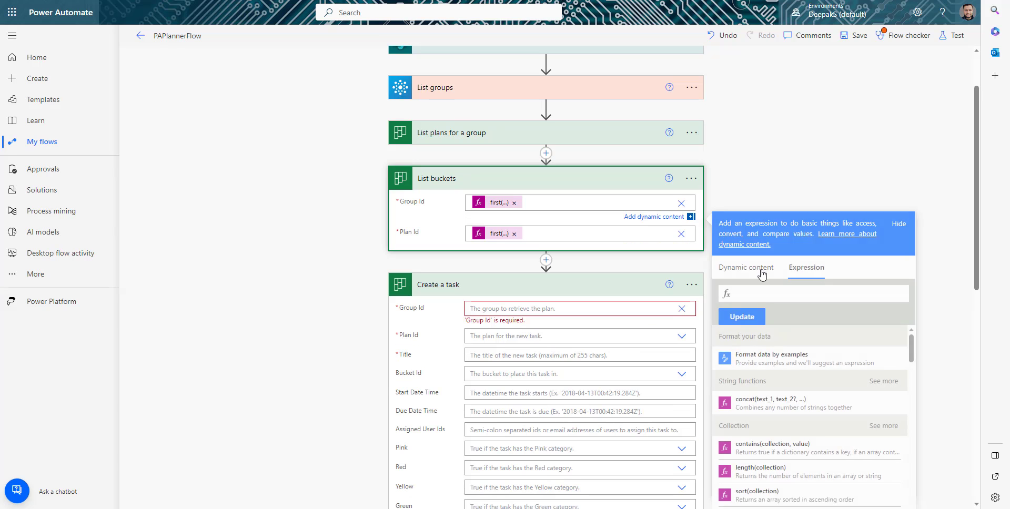
{"action": "key", "text": "ctrl+v"}
{"action": "key", "text": "ctrl+a"}
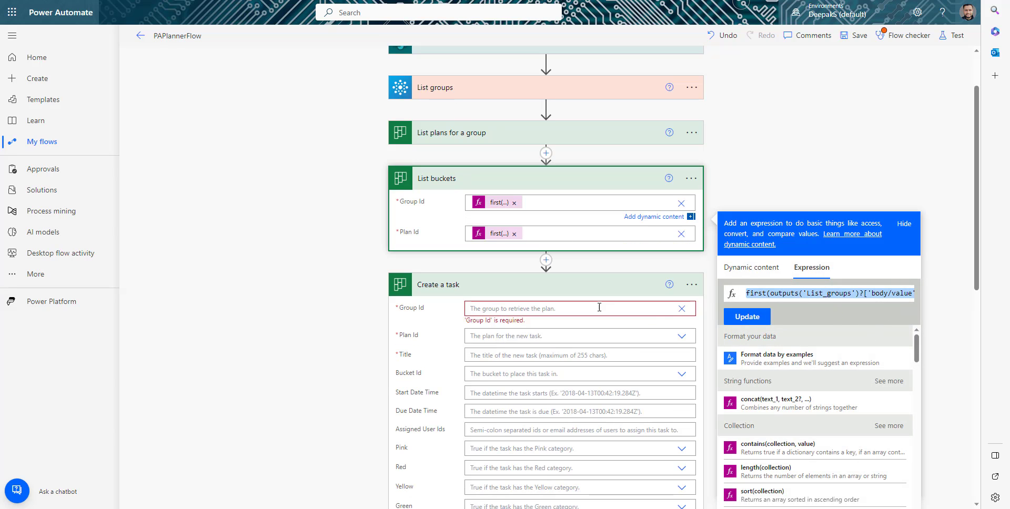
{"action": "left_click", "coordinate": [673, 311]}
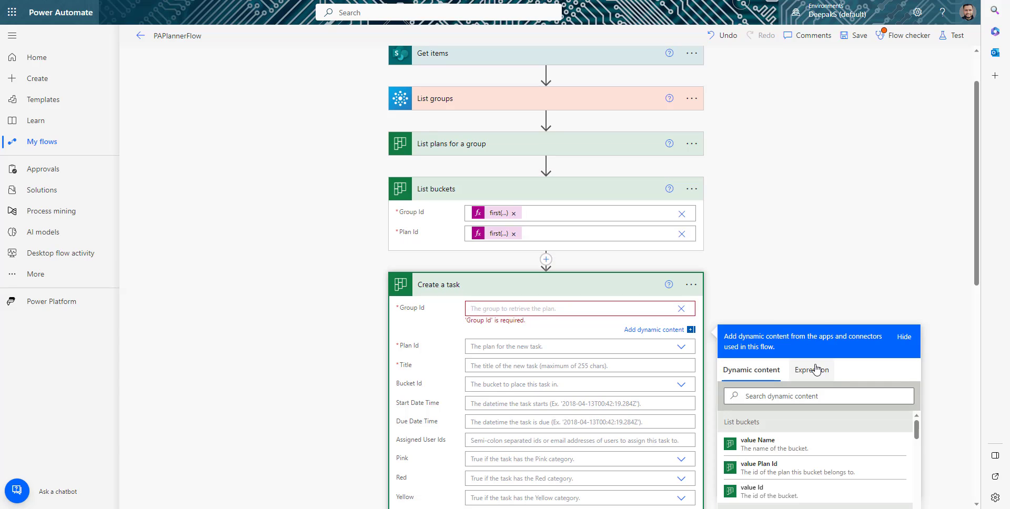
{"action": "left_click", "coordinate": [811, 377]}
{"action": "key", "text": "ctrl+v"}
{"action": "left_click", "coordinate": [745, 430]}
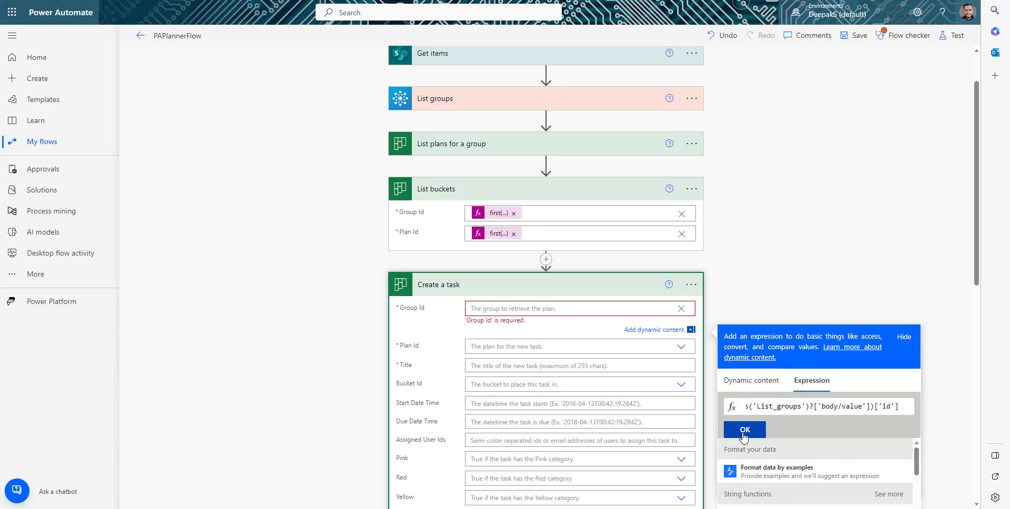
Step: Give Create a task a custom Plan Id with the expression first(outputs('List_plans_for_a_group')?['body/value'])['id'] copied from List buckets
{"action": "left_click", "coordinate": [498, 233]}
{"action": "left_click", "coordinate": [626, 253]}
{"action": "left_click", "coordinate": [495, 233]}
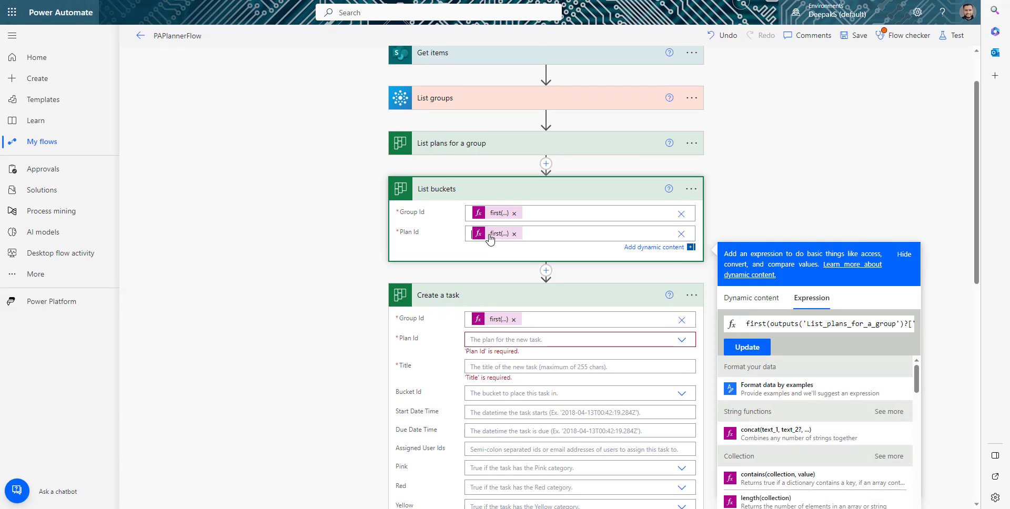
{"action": "left_click", "coordinate": [746, 347]}
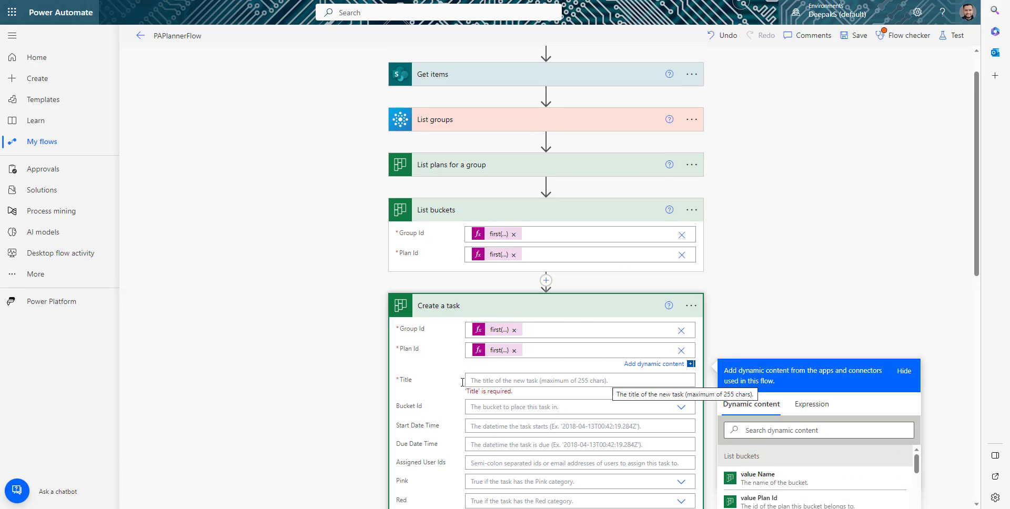
Step: Set the Title of Create a task to the Title dynamic content from Get items and review the action's remaining fields
{"action": "scroll", "coordinate": [720, 305], "scroll_direction": "down", "scroll_amount": 4}
{"action": "scroll", "coordinate": [810, 382], "scroll_direction": "down", "scroll_amount": 10}
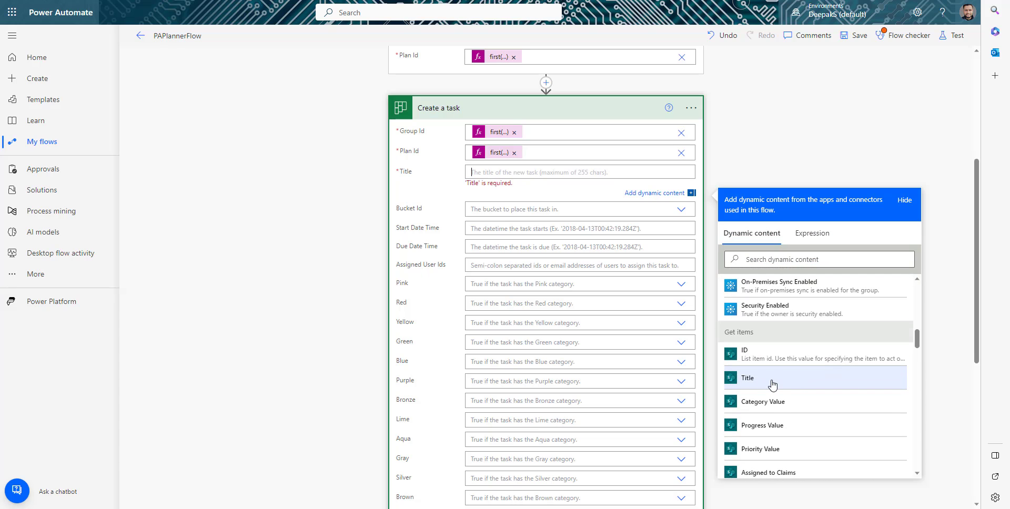
{"action": "left_click", "coordinate": [743, 381]}
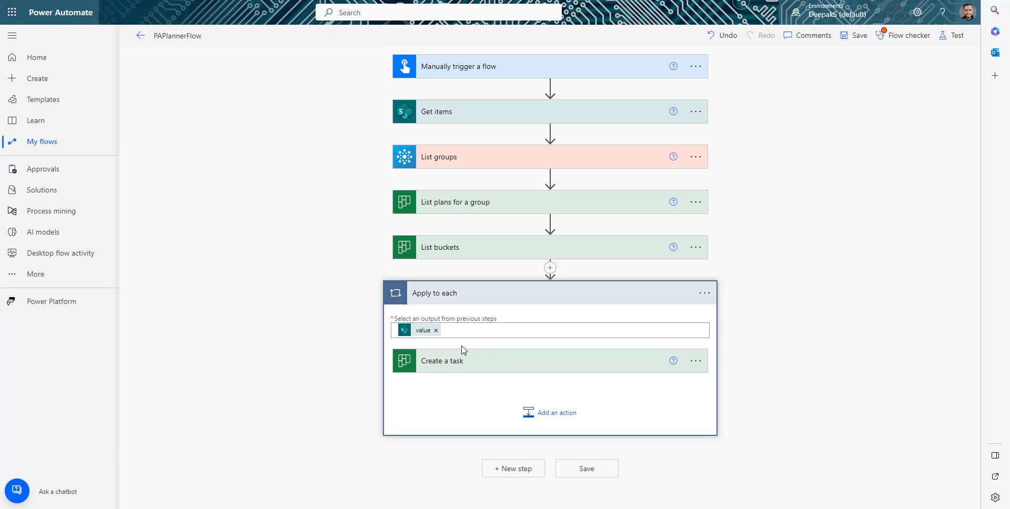
{"action": "left_click", "coordinate": [564, 363]}
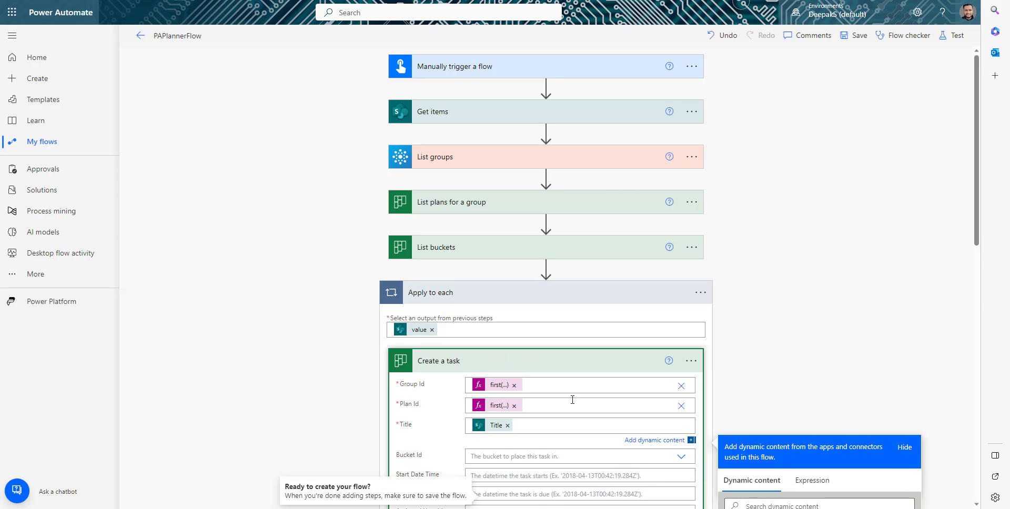
{"action": "scroll", "coordinate": [481, 288], "scroll_direction": "down", "scroll_amount": 3}
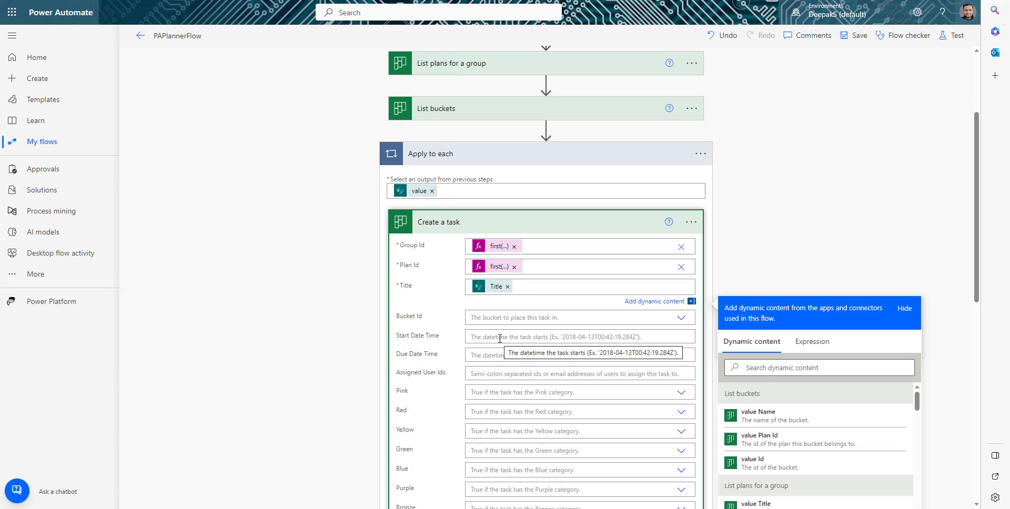
{"action": "scroll", "coordinate": [497, 242], "scroll_direction": "down", "scroll_amount": 1}
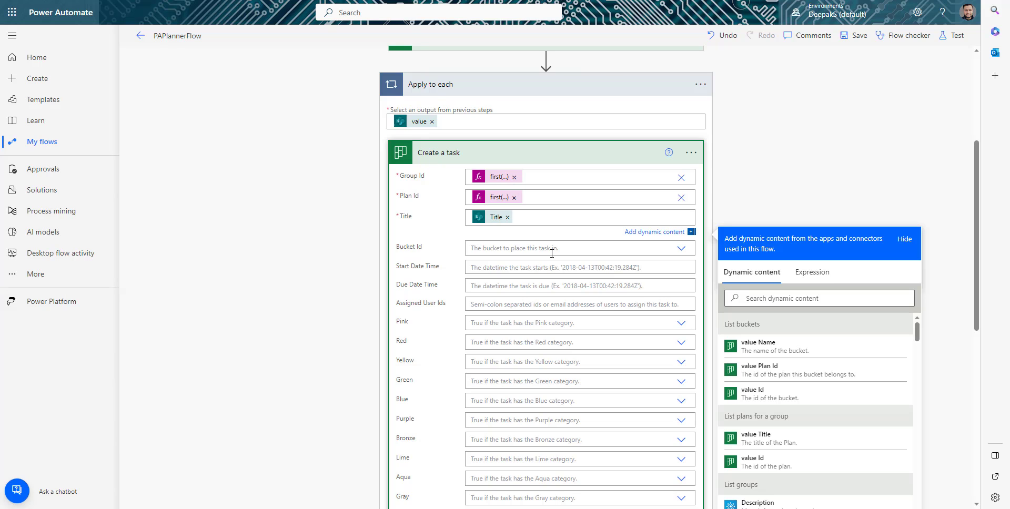
Step: Collapse Create a task and add a Filter array action after it inside the Apply to each loop
{"action": "left_click", "coordinate": [525, 162]}
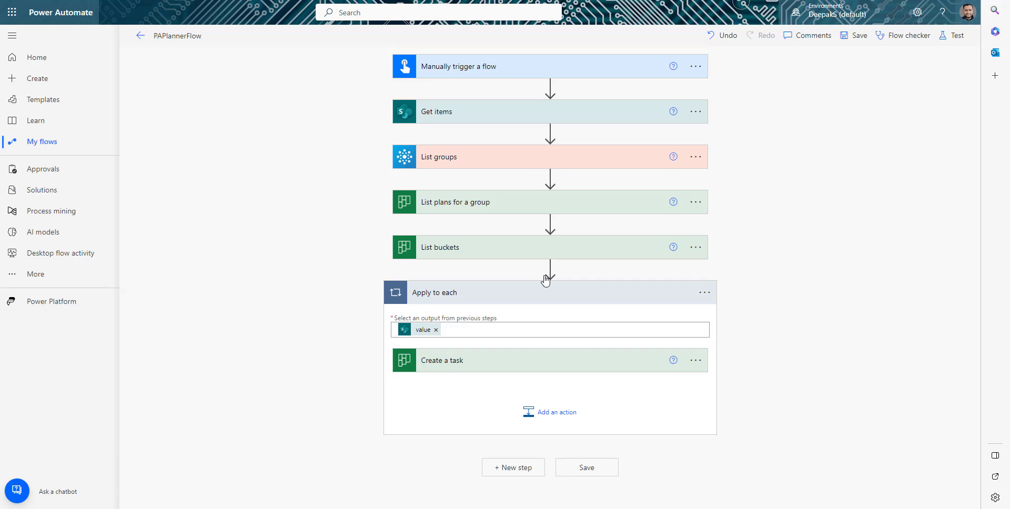
{"action": "left_click", "coordinate": [565, 412]}
{"action": "type", "text": "filter"}
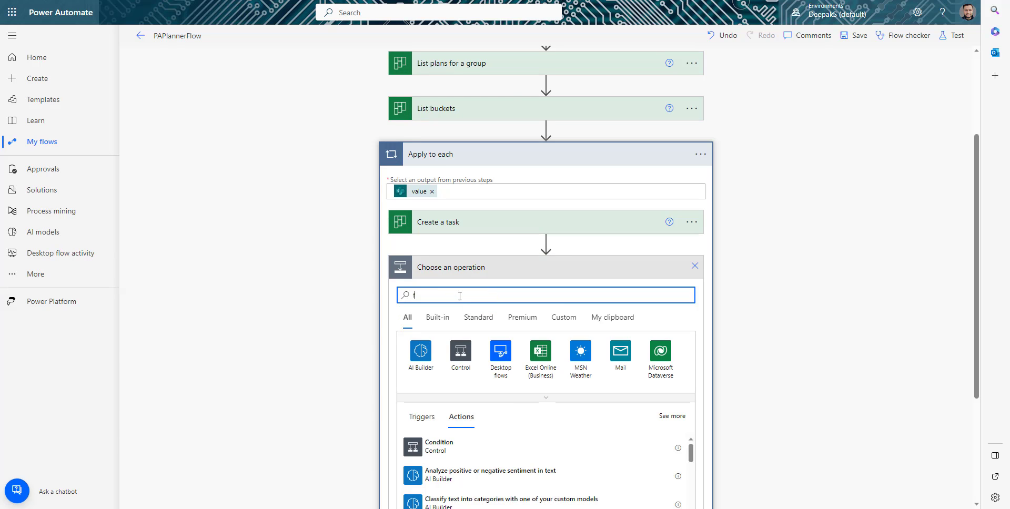
{"action": "left_click", "coordinate": [455, 448]}
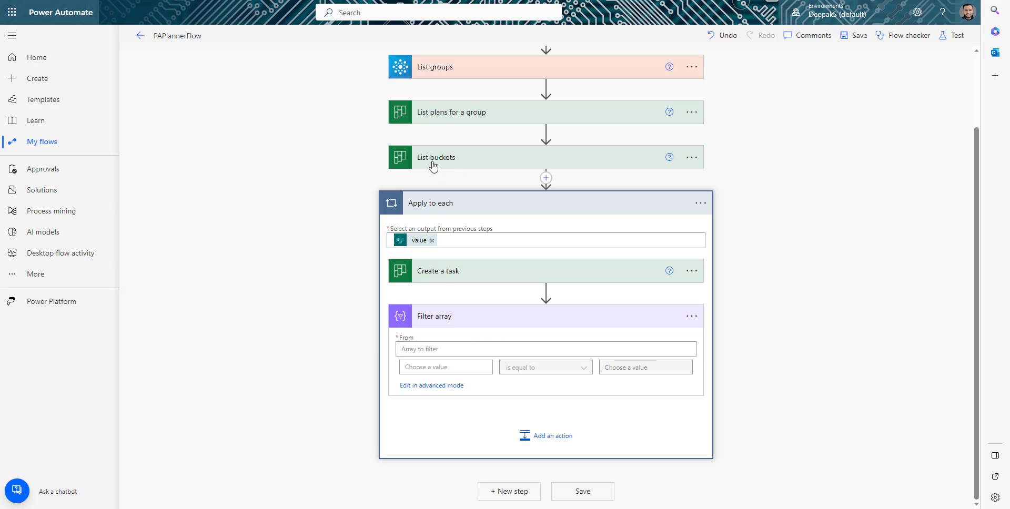
Step: Set Filter array's From to the List buckets value and use the bucket's value Name as the condition's first operand
{"action": "left_click", "coordinate": [467, 349]}
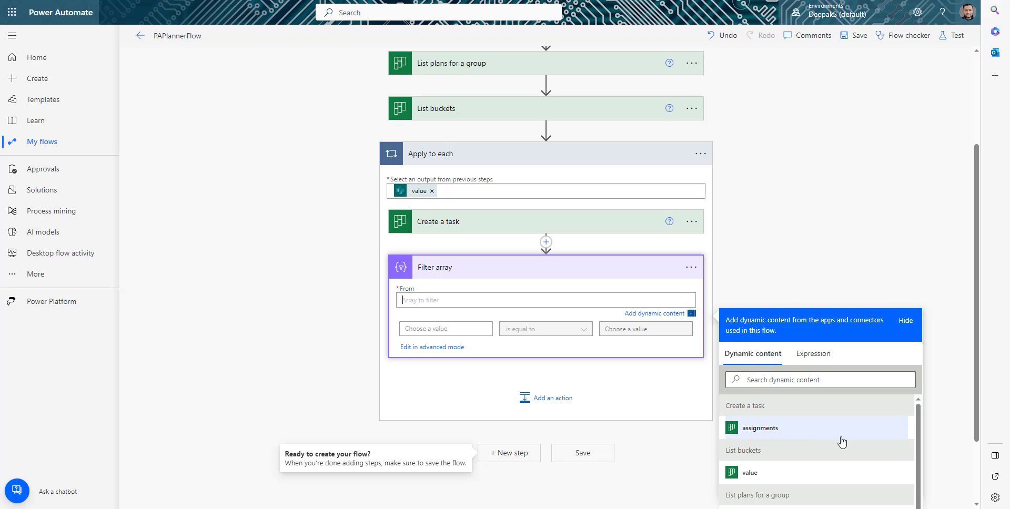
{"action": "scroll", "coordinate": [754, 455], "scroll_direction": "down", "scroll_amount": 2}
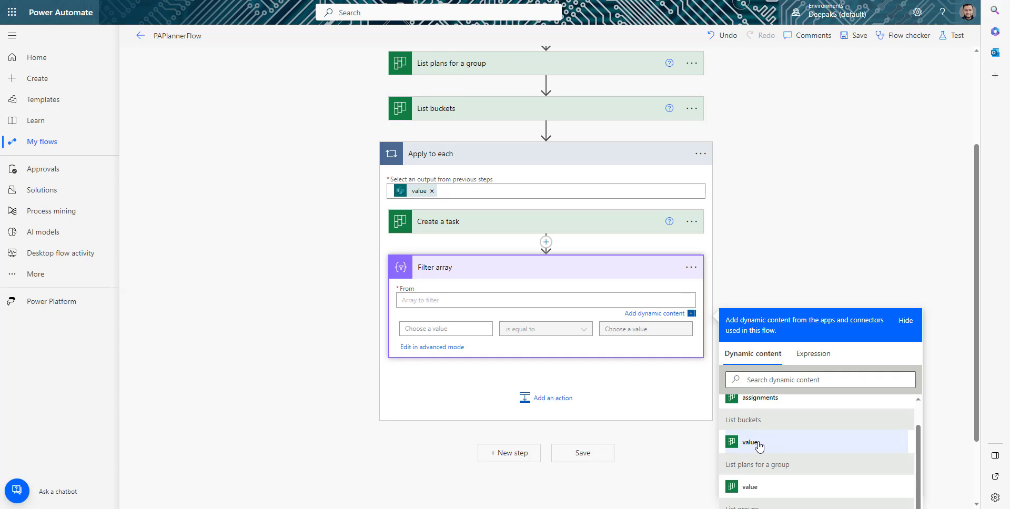
{"action": "left_click", "coordinate": [758, 442]}
{"action": "left_click", "coordinate": [448, 328]}
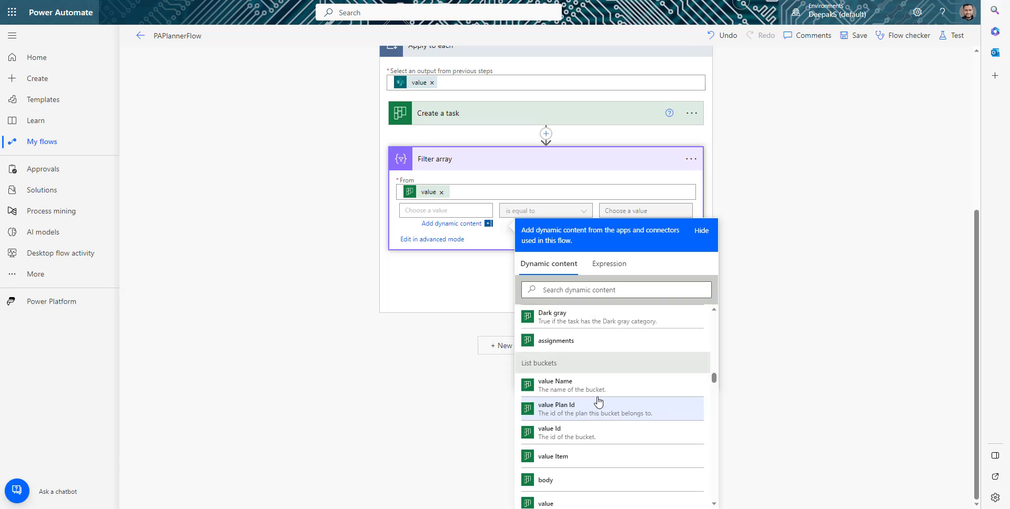
{"action": "scroll", "coordinate": [534, 368], "scroll_direction": "down", "scroll_amount": 1}
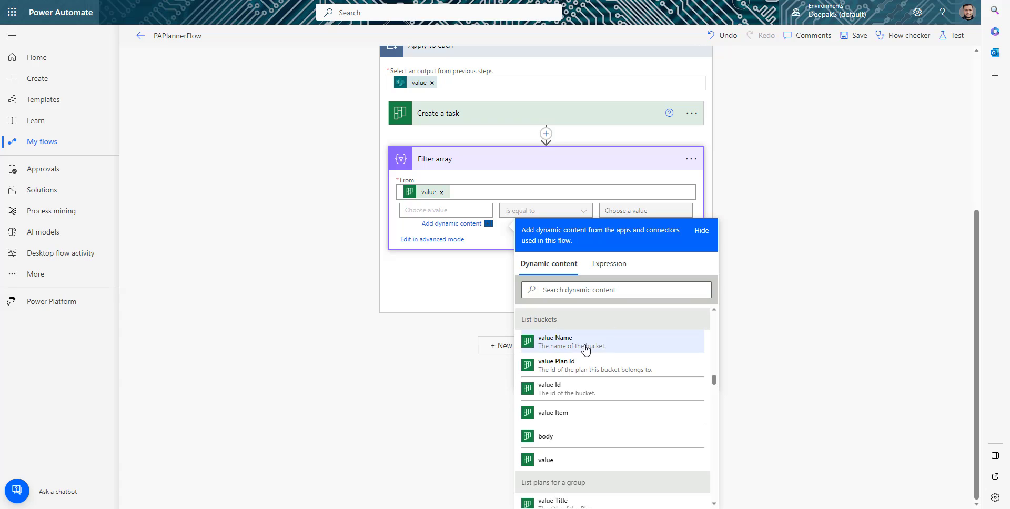
{"action": "left_click", "coordinate": [560, 345]}
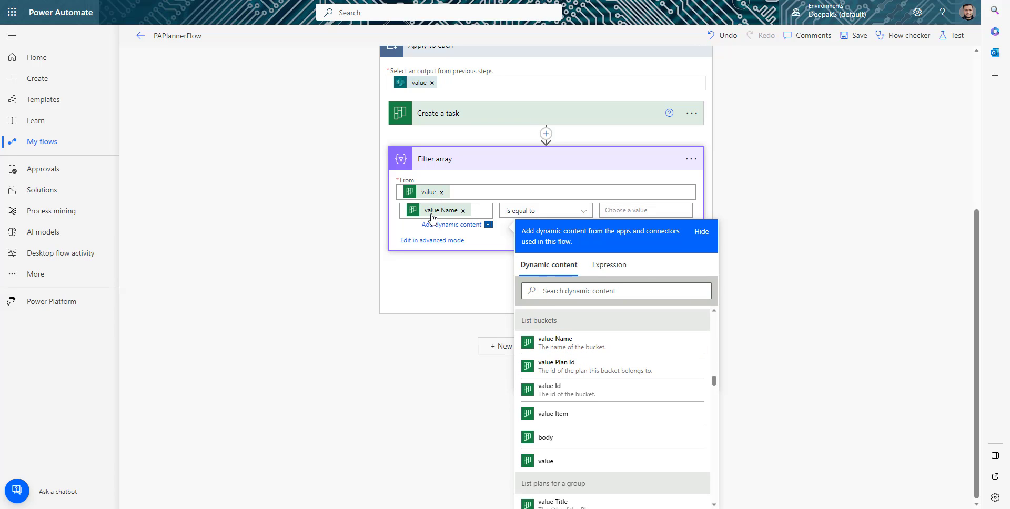
Step: Compare the bucket name with Category Value from Get items in Filter array, checking the Category column in the SharePoint Team Tasks list
{"action": "left_click", "coordinate": [646, 211]}
{"action": "scroll", "coordinate": [817, 376], "scroll_direction": "down", "scroll_amount": 5}
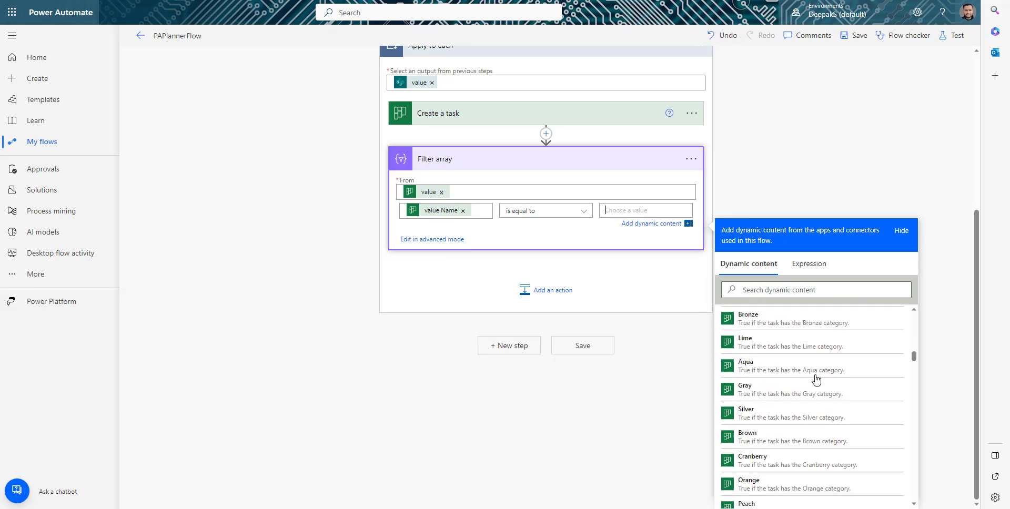
{"action": "scroll", "coordinate": [816, 377], "scroll_direction": "down", "scroll_amount": 10}
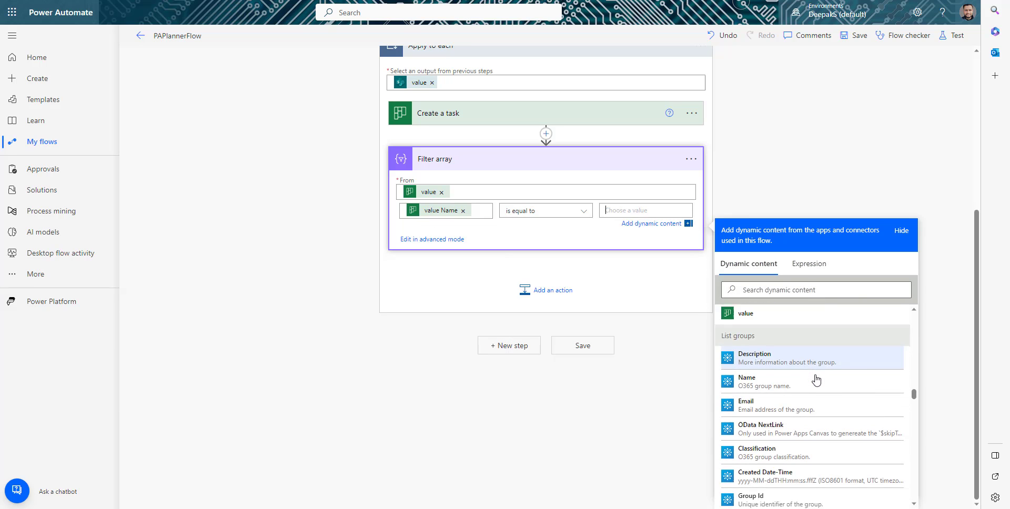
{"action": "scroll", "coordinate": [817, 378], "scroll_direction": "down", "scroll_amount": 5}
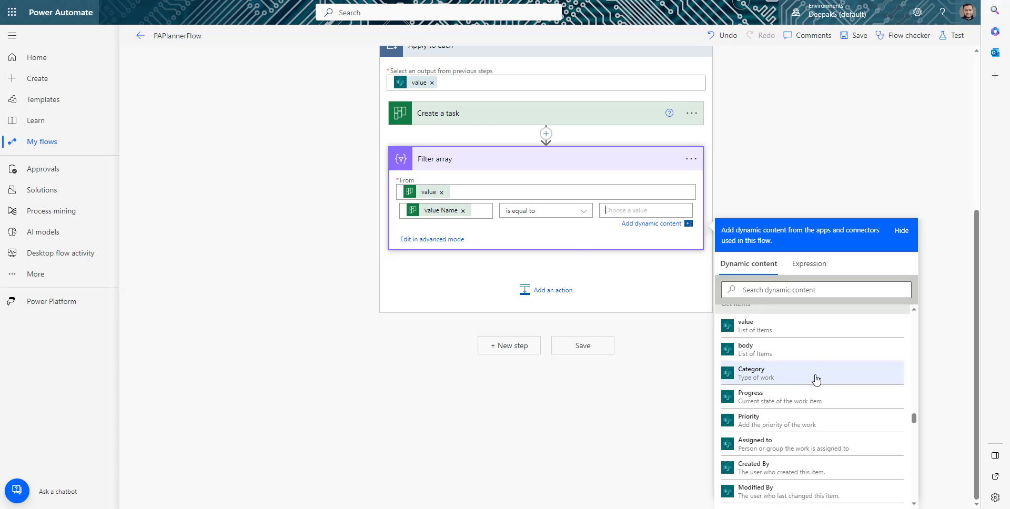
{"action": "key", "text": "ctrl+Tab"}
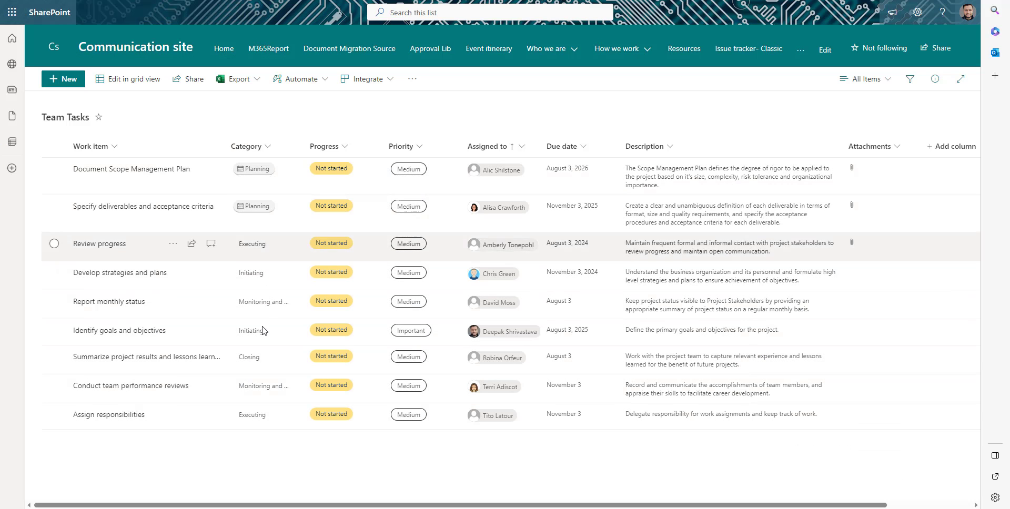
{"action": "key", "text": "ctrl+Tab"}
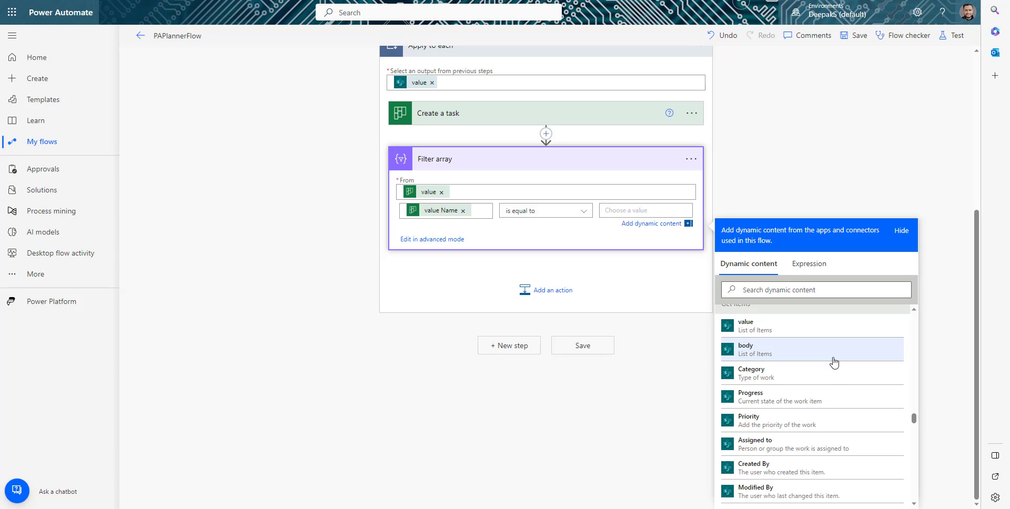
{"action": "scroll", "coordinate": [786, 382], "scroll_direction": "down", "scroll_amount": 5}
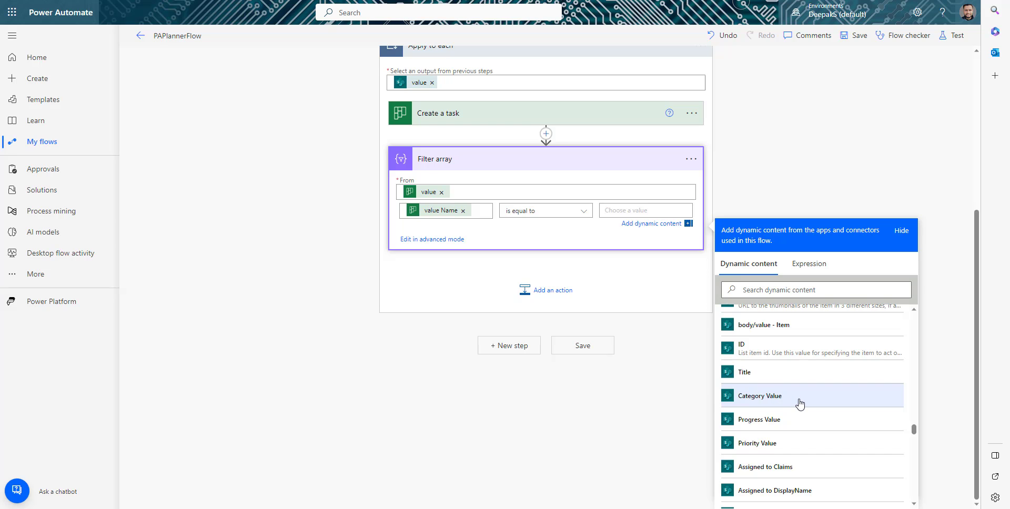
{"action": "key", "text": "ctrl+Tab"}
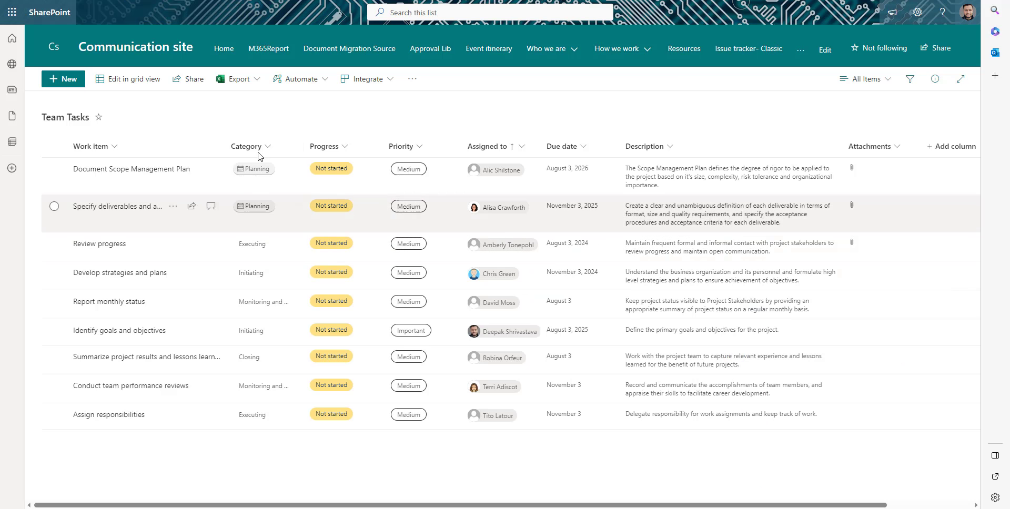
{"action": "key", "text": "ctrl+Tab"}
Step: Expand Filter array and move Create a task below it inside the Apply to each loop
{"action": "left_click", "coordinate": [525, 344]}
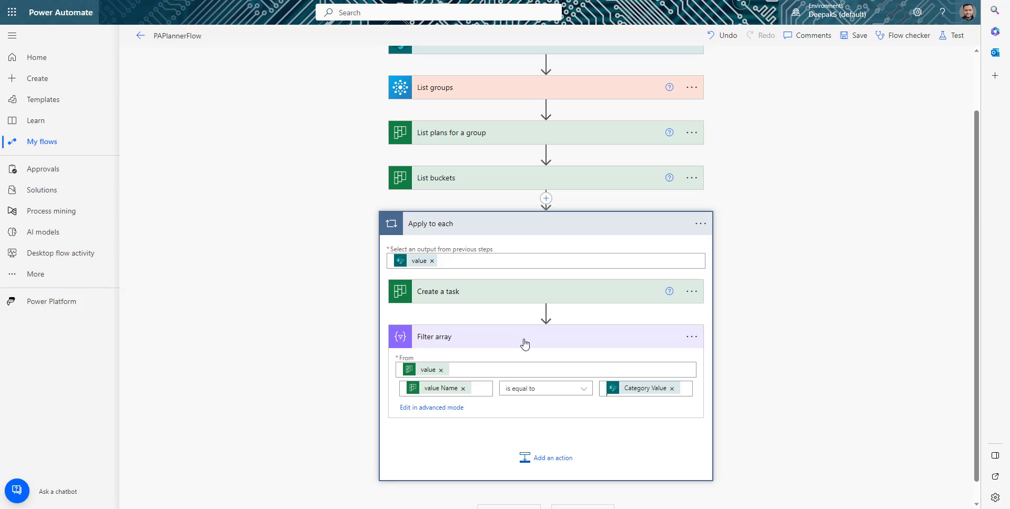
{"action": "left_click_drag", "start_coordinate": [524, 295], "coordinate": [541, 445]}
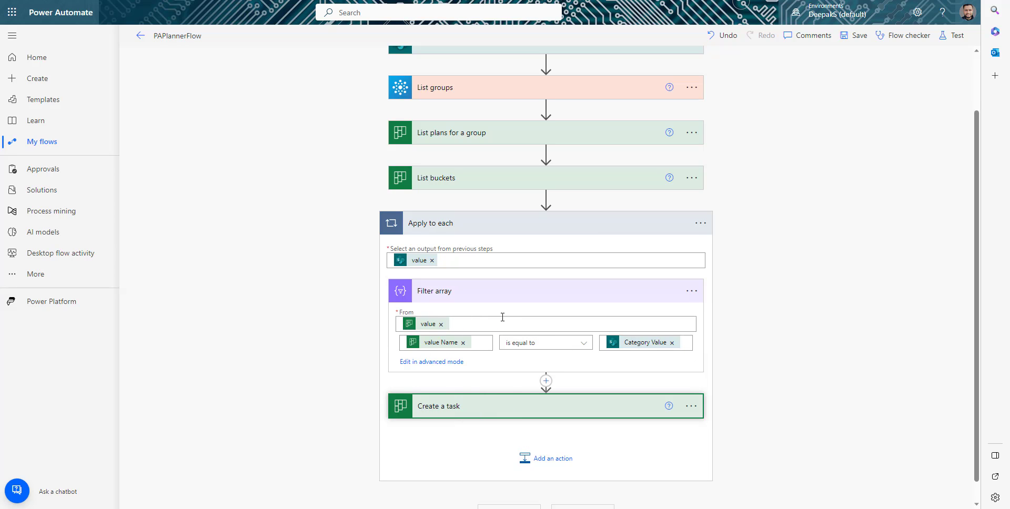
Step: Set Create a task's Bucket Id to a custom value with the expression first(body('Filter_array'))['id']
{"action": "scroll", "coordinate": [782, 303], "scroll_direction": "down", "scroll_amount": 4}
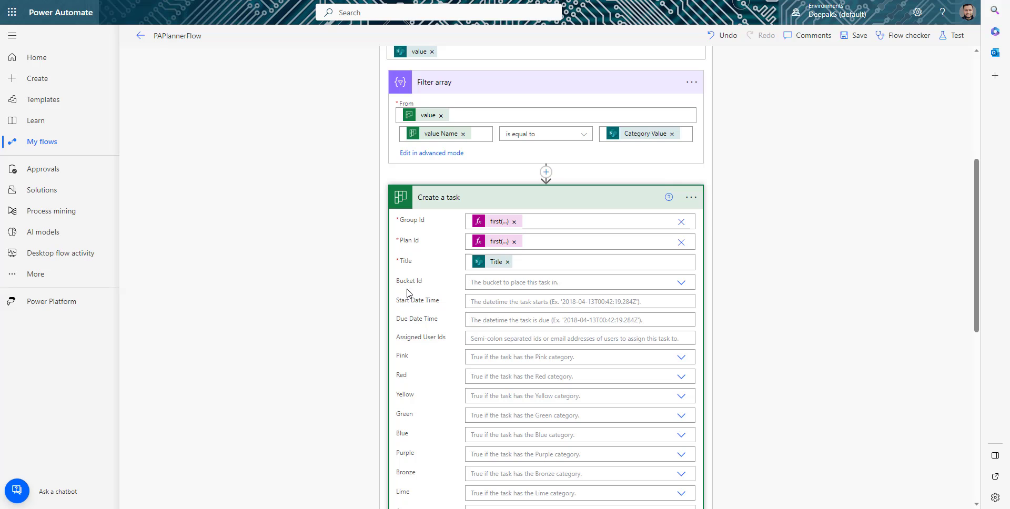
{"action": "left_click", "coordinate": [682, 284]}
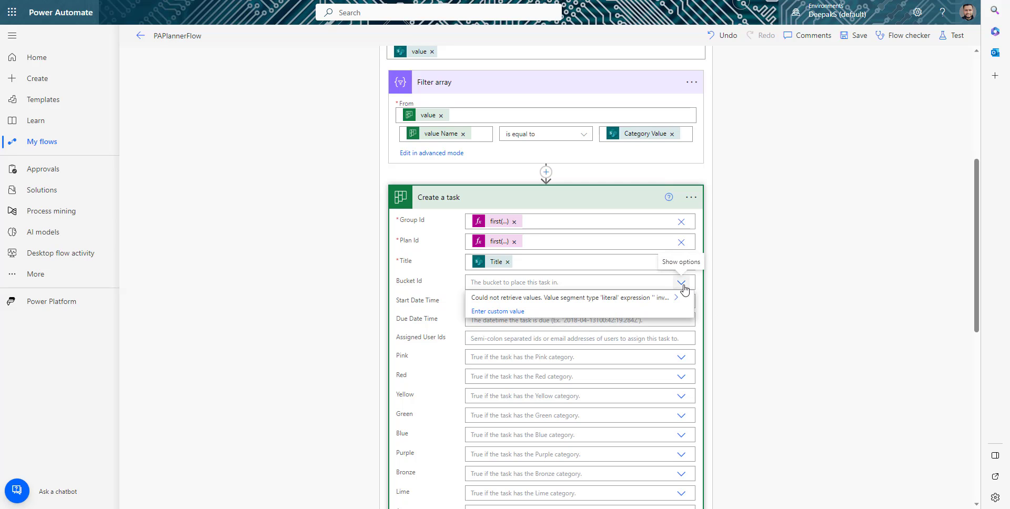
{"action": "left_click", "coordinate": [493, 313]}
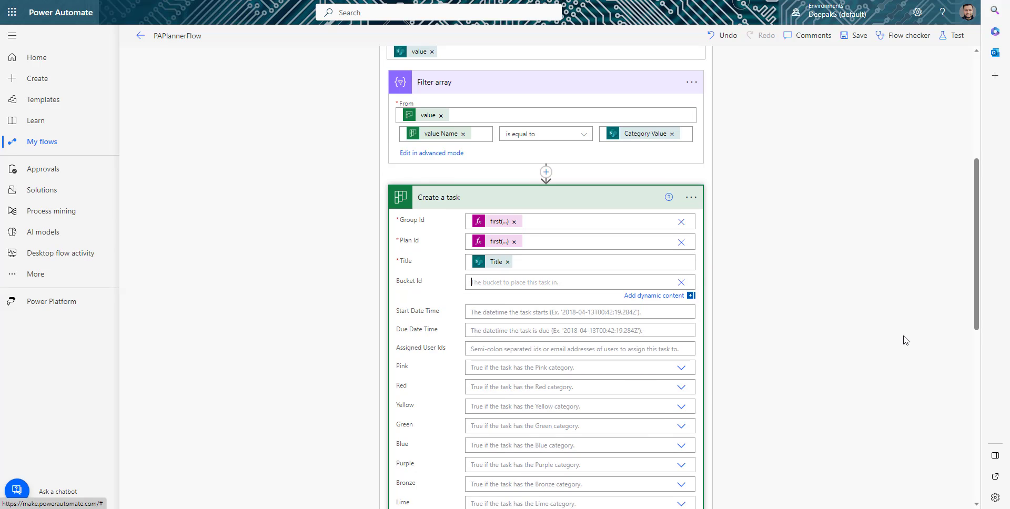
{"action": "left_click", "coordinate": [811, 346]}
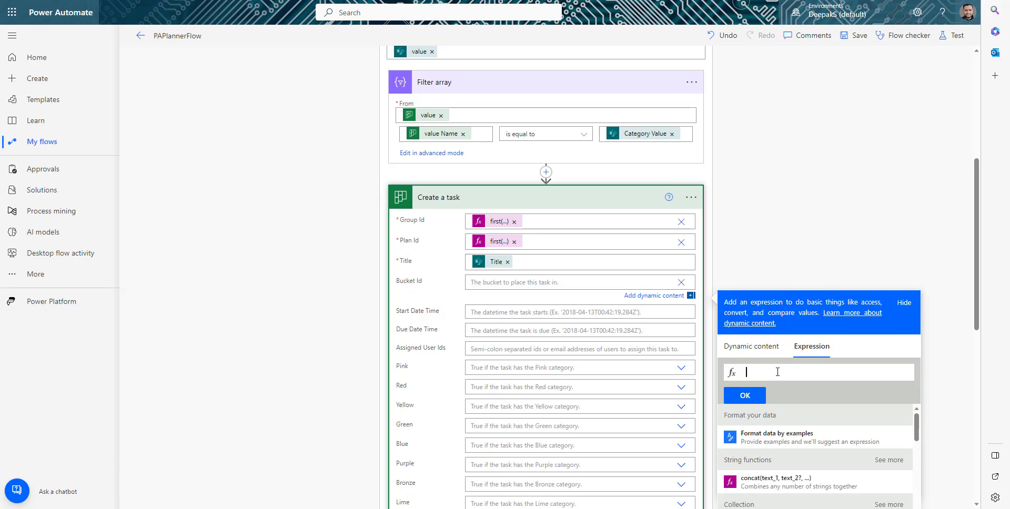
{"action": "type", "text": "fi"}
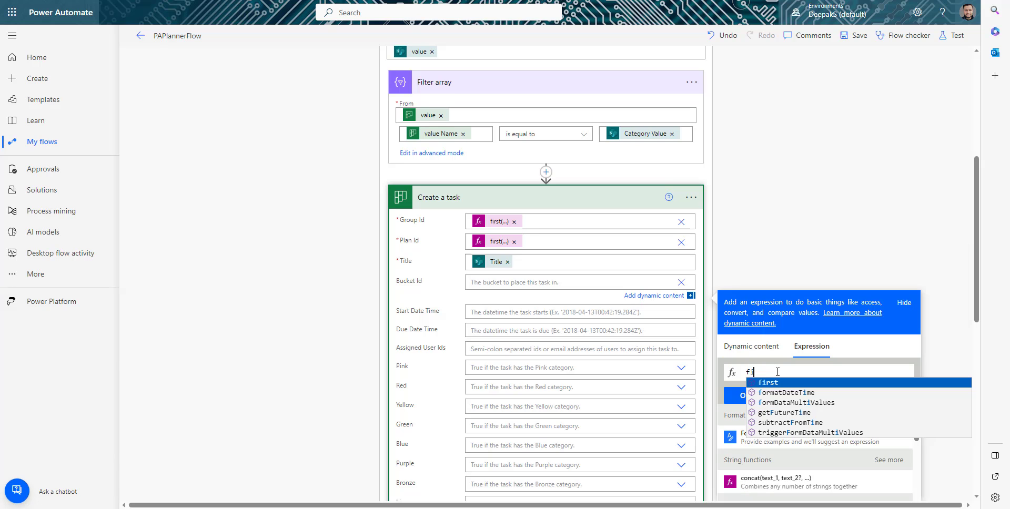
{"action": "type", "text": "rst"}
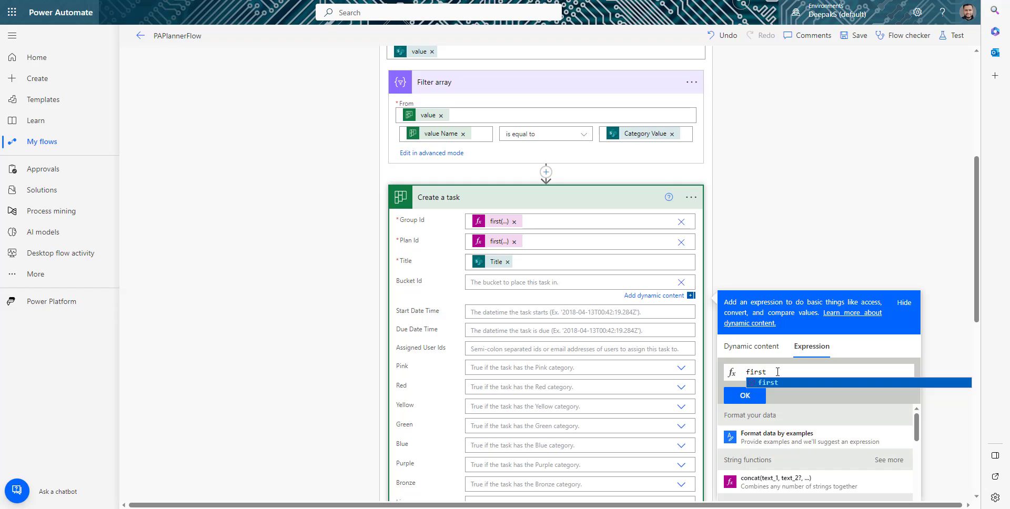
{"action": "type", "text": "("}
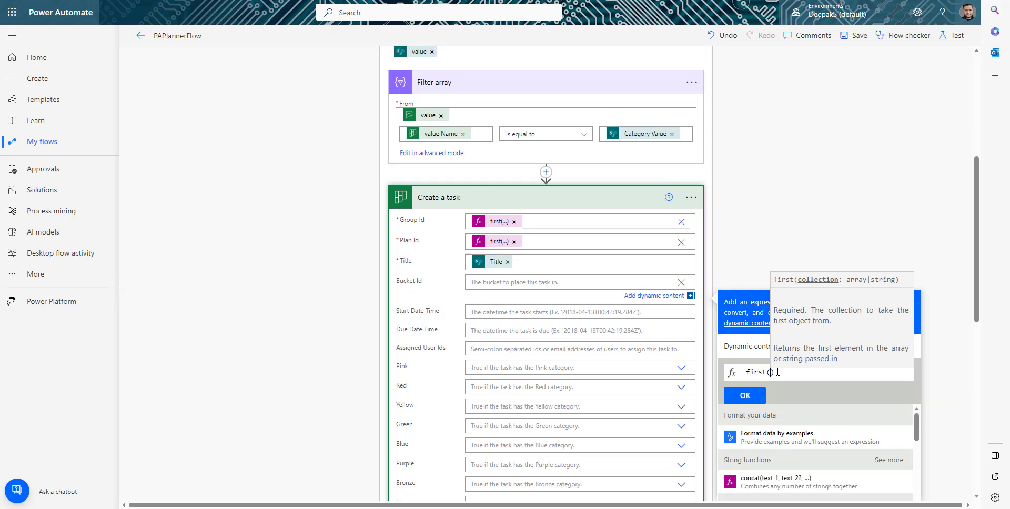
{"action": "left_click_drag", "start_coordinate": [779, 373], "coordinate": [719, 377]}
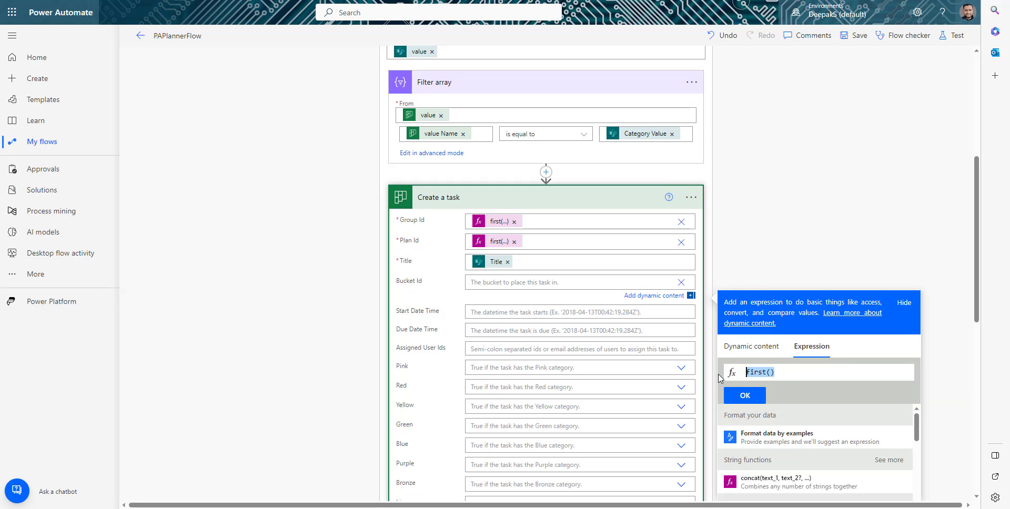
{"action": "type", "text": "first(body('Filter_array'))['id']"}
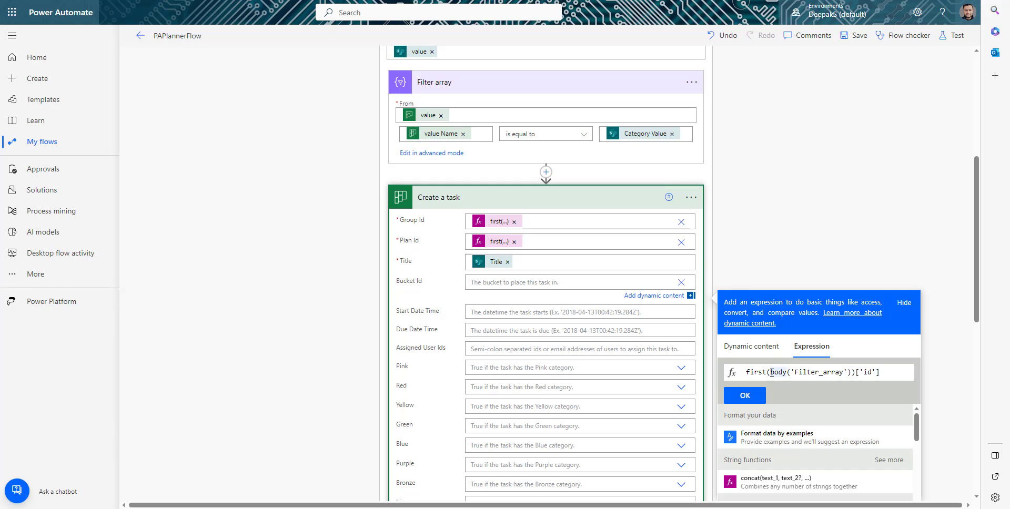
{"action": "left_click_drag", "start_coordinate": [772, 373], "coordinate": [852, 373]}
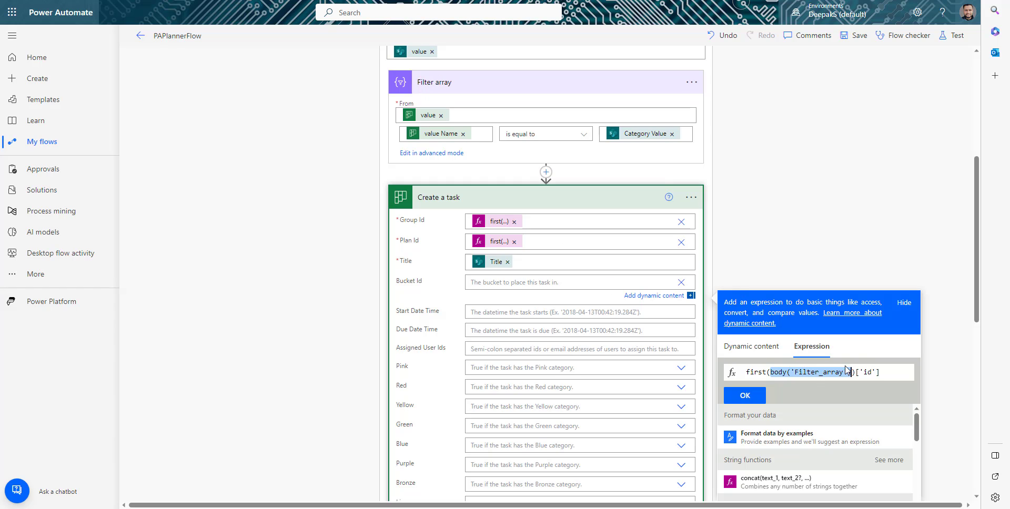
{"action": "left_click", "coordinate": [872, 372]}
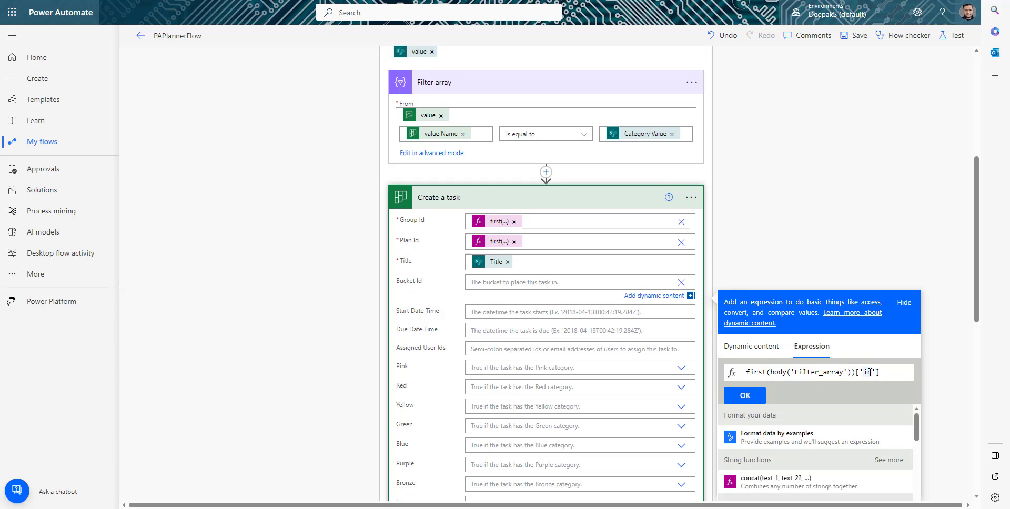
{"action": "left_click_drag", "start_coordinate": [894, 372], "coordinate": [769, 373]}
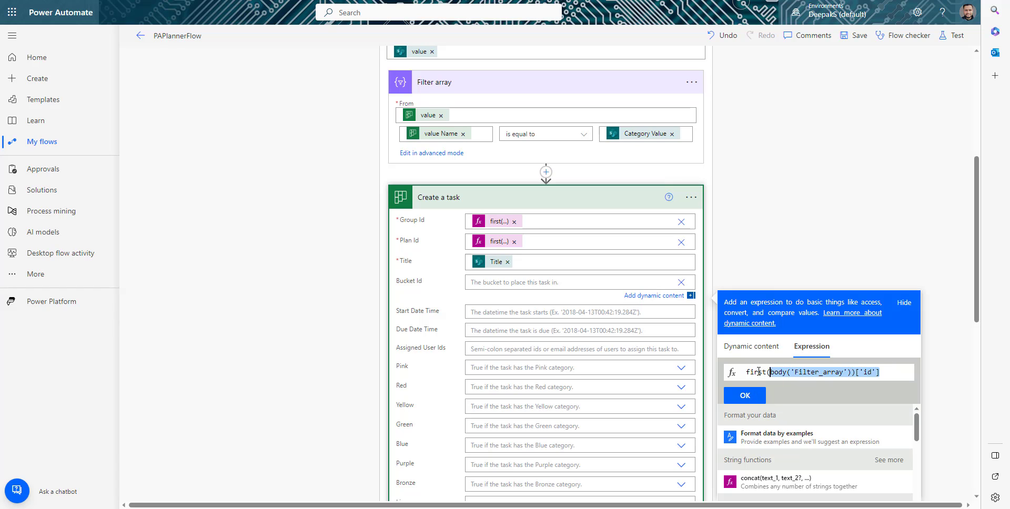
{"action": "left_click", "coordinate": [745, 395]}
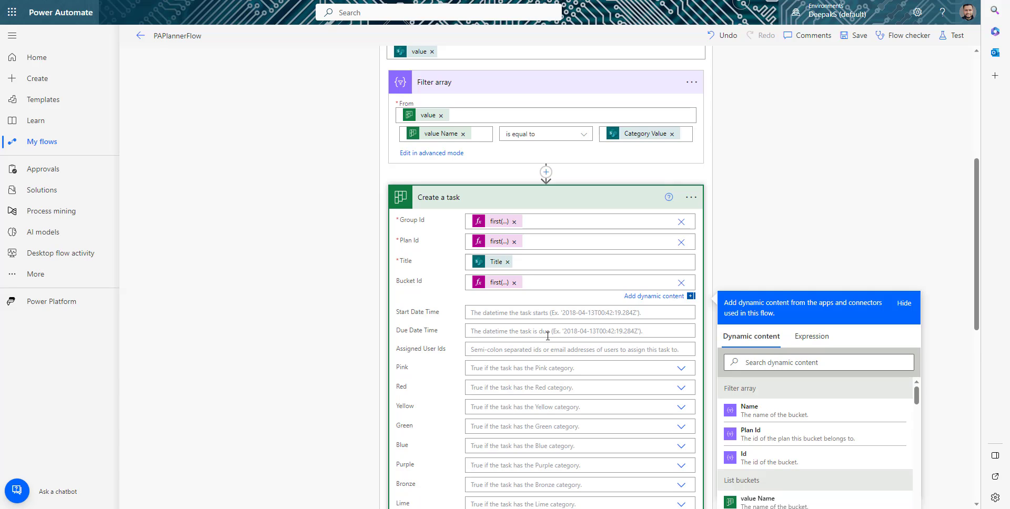
Step: In Create a task, fill Due Date Time with Due date and Assigned User Ids with the Assigned to email from Get items
{"action": "scroll", "coordinate": [473, 278], "scroll_direction": "down", "scroll_amount": 1}
{"action": "left_click", "coordinate": [642, 262]}
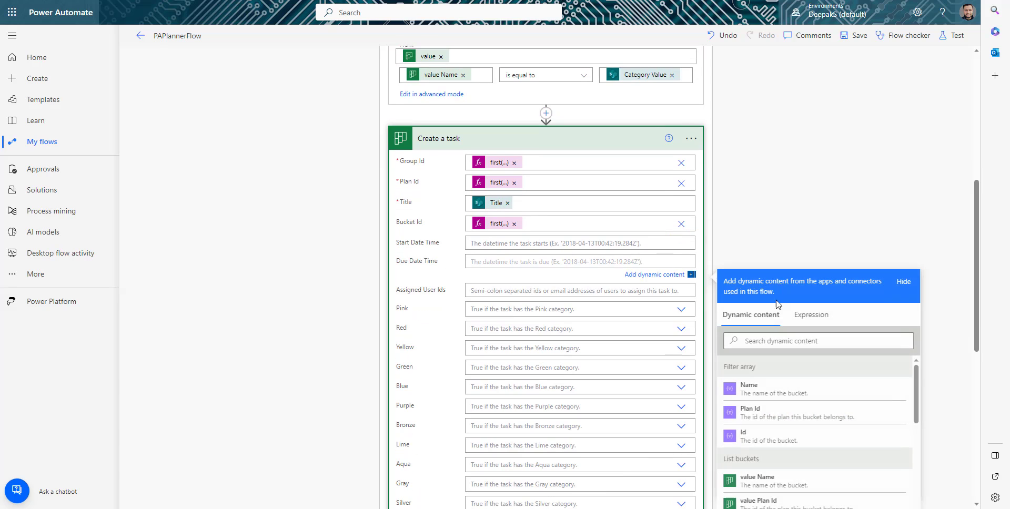
{"action": "left_click", "coordinate": [805, 342]}
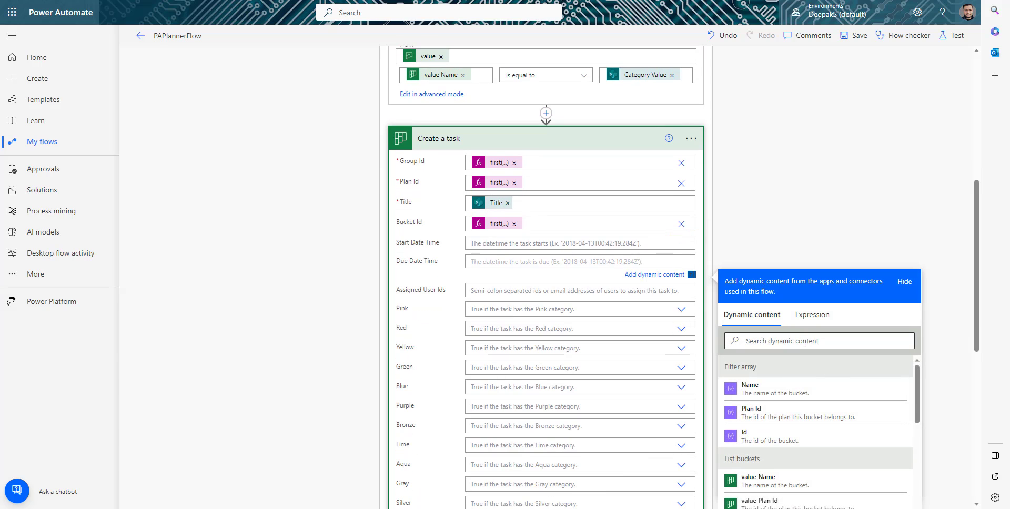
{"action": "type", "text": "due"}
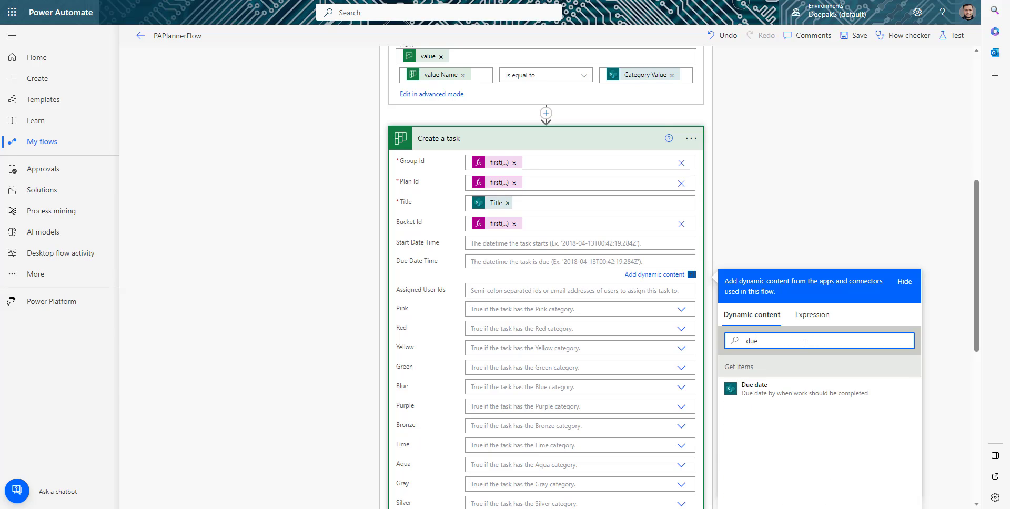
{"action": "left_click", "coordinate": [754, 388]}
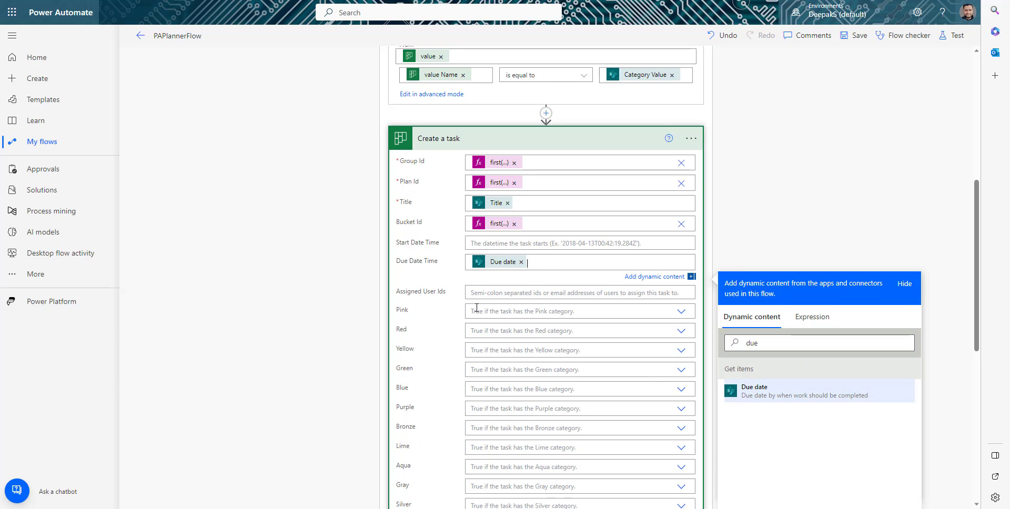
{"action": "left_click", "coordinate": [535, 295]}
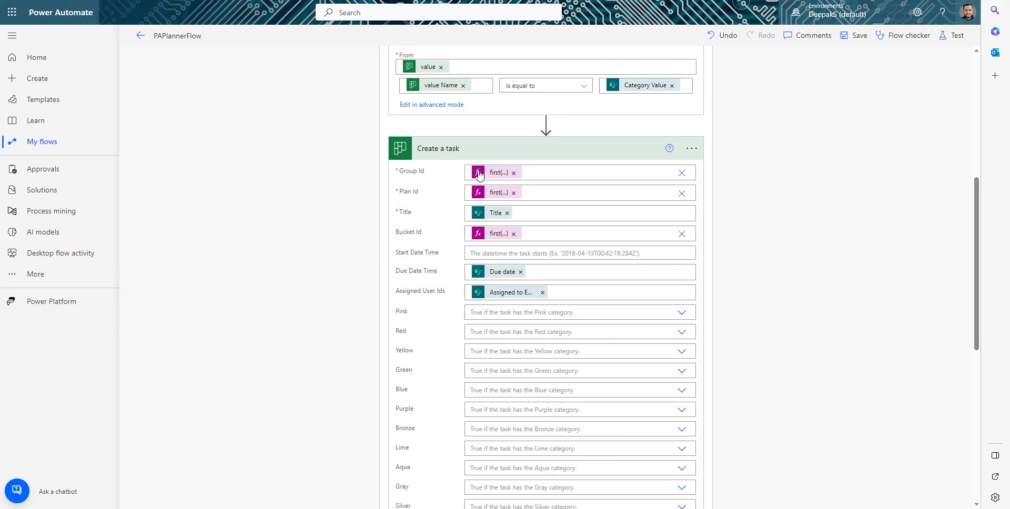
{"action": "left_click", "coordinate": [461, 149]}
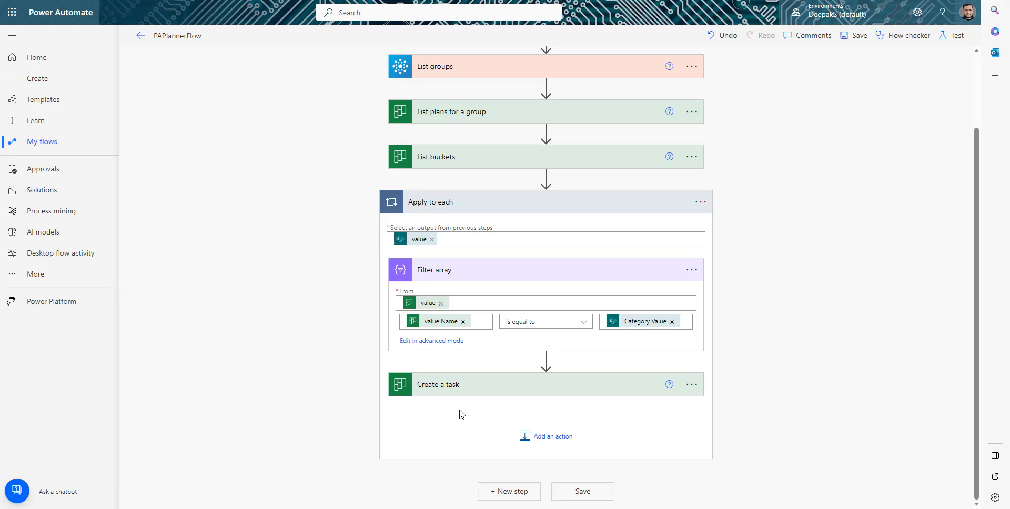
Step: Add a SharePoint Get attachments action after Create a task inside the Apply to each loop
{"action": "left_click", "coordinate": [550, 440]}
{"action": "left_click", "coordinate": [459, 452]}
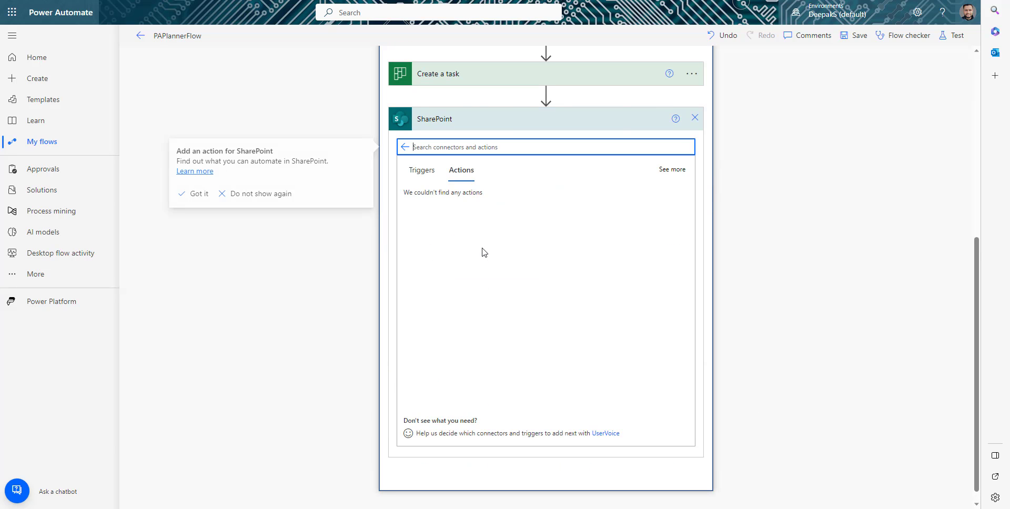
{"action": "type", "text": "get att"}
{"action": "left_click", "coordinate": [451, 200]}
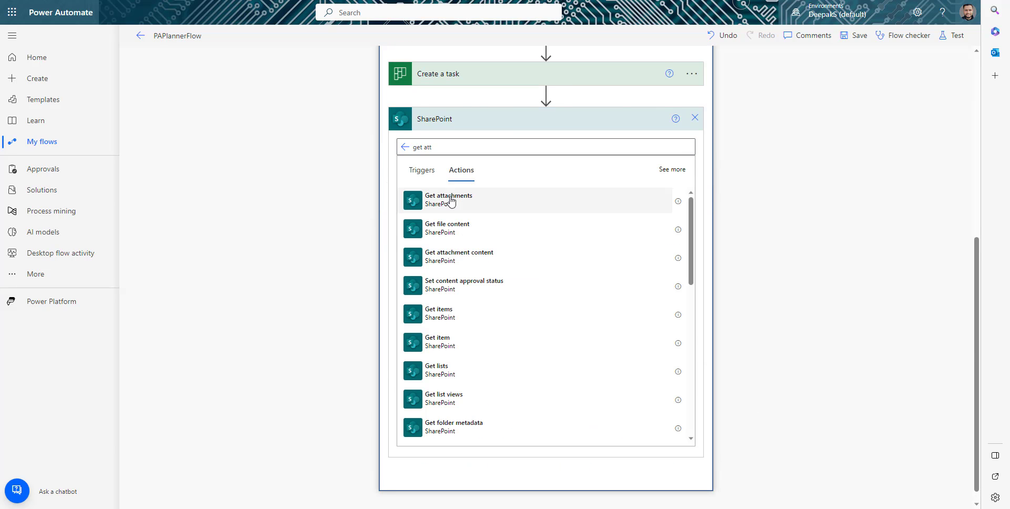
{"action": "left_click", "coordinate": [451, 199]}
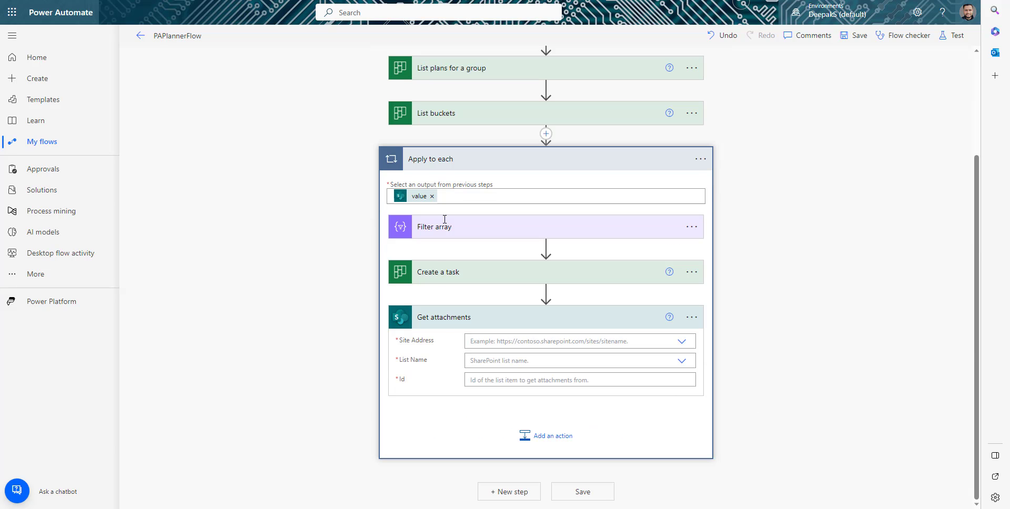
Step: Point Get attachments to the Communication site and the Team Tasks list
{"action": "left_click", "coordinate": [682, 342]}
{"action": "left_click", "coordinate": [605, 371]}
{"action": "left_click", "coordinate": [680, 361]}
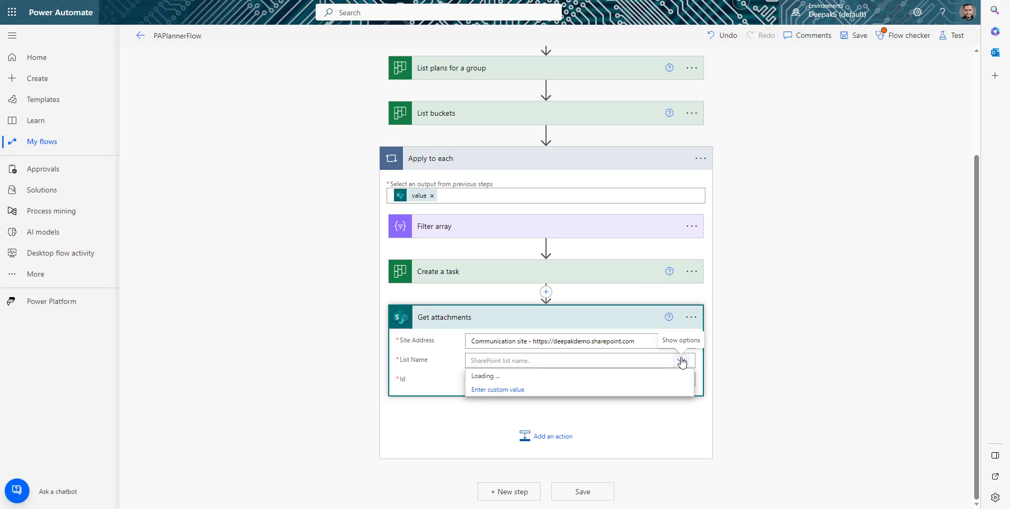
{"action": "left_click", "coordinate": [601, 442]}
Step: Set the Id of Get attachments to the ID dynamic value from Get items
{"action": "left_click", "coordinate": [597, 380]}
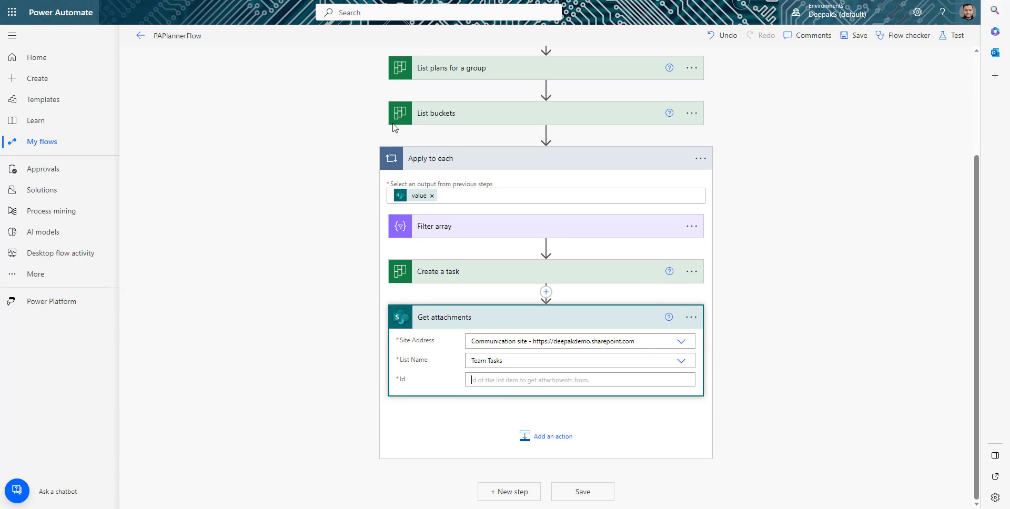
{"action": "scroll", "coordinate": [579, 252], "scroll_direction": "down", "scroll_amount": 3}
{"action": "scroll", "coordinate": [794, 389], "scroll_direction": "down", "scroll_amount": 3}
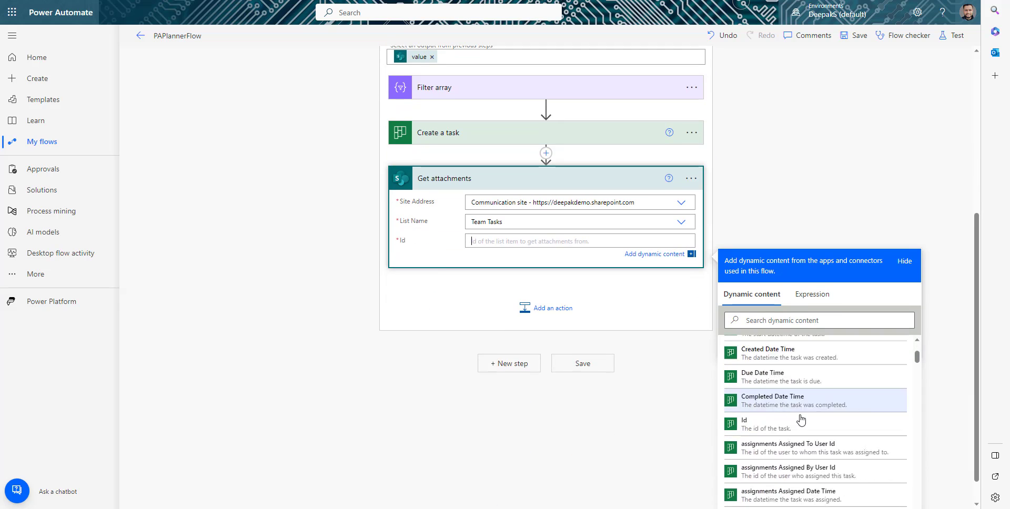
{"action": "scroll", "coordinate": [801, 421], "scroll_direction": "down", "scroll_amount": 10}
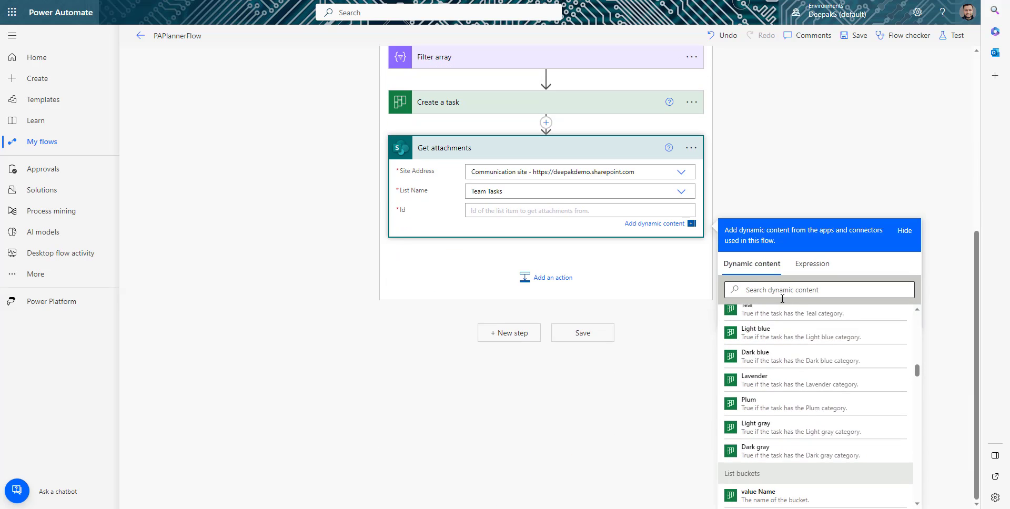
{"action": "left_click", "coordinate": [781, 294]}
{"action": "type", "text": "id"}
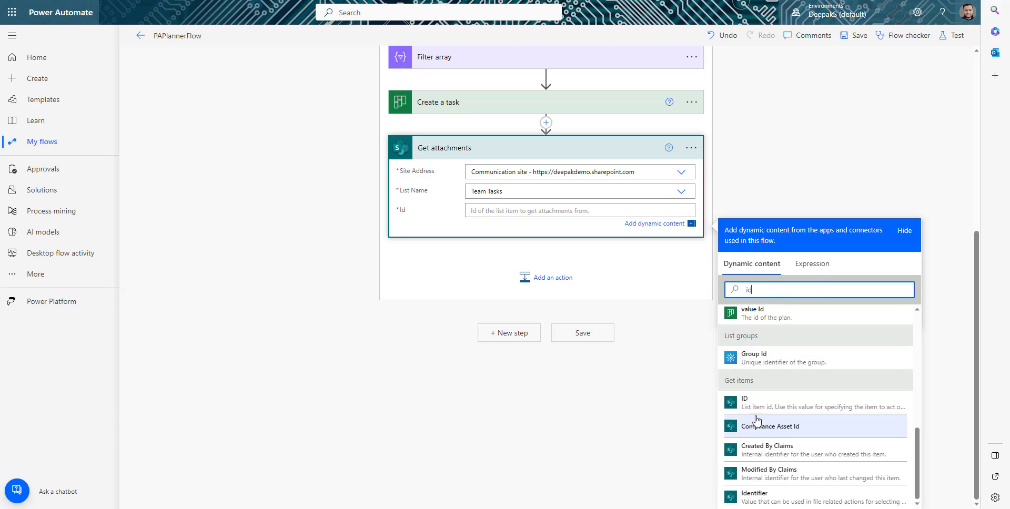
{"action": "left_click", "coordinate": [820, 405]}
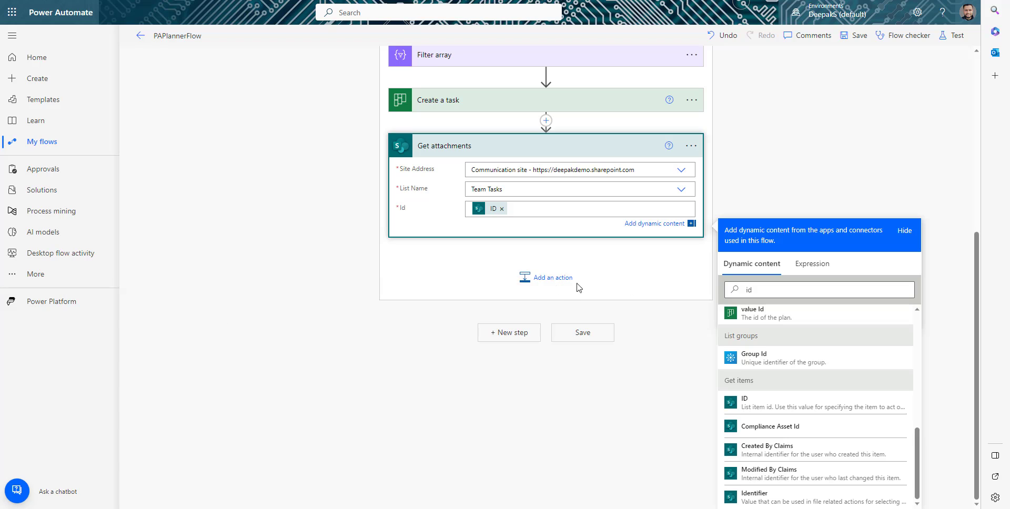
Step: Add a Planner Update task details action after Get attachments inside the Apply to each loop
{"action": "left_click", "coordinate": [558, 284]}
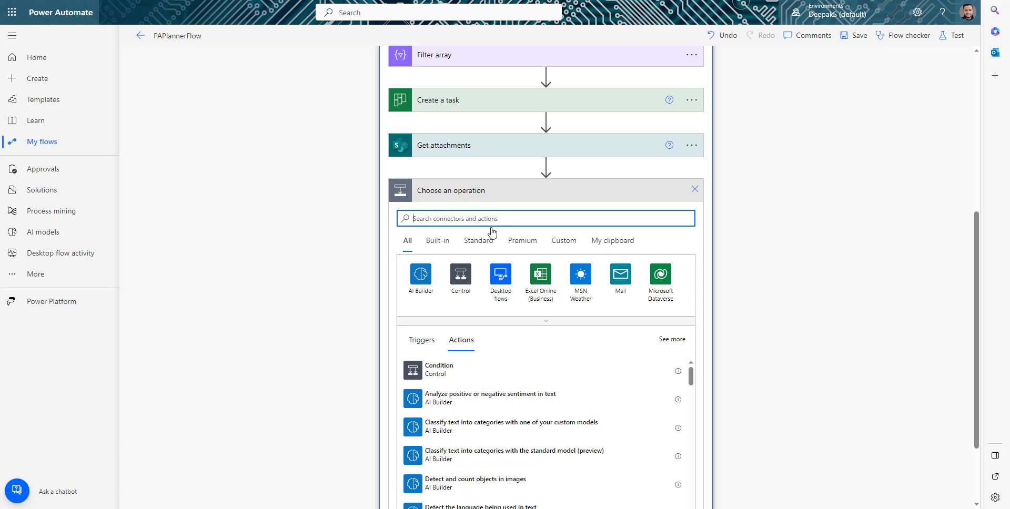
{"action": "type", "text": "plann"}
{"action": "left_click", "coordinate": [531, 318]}
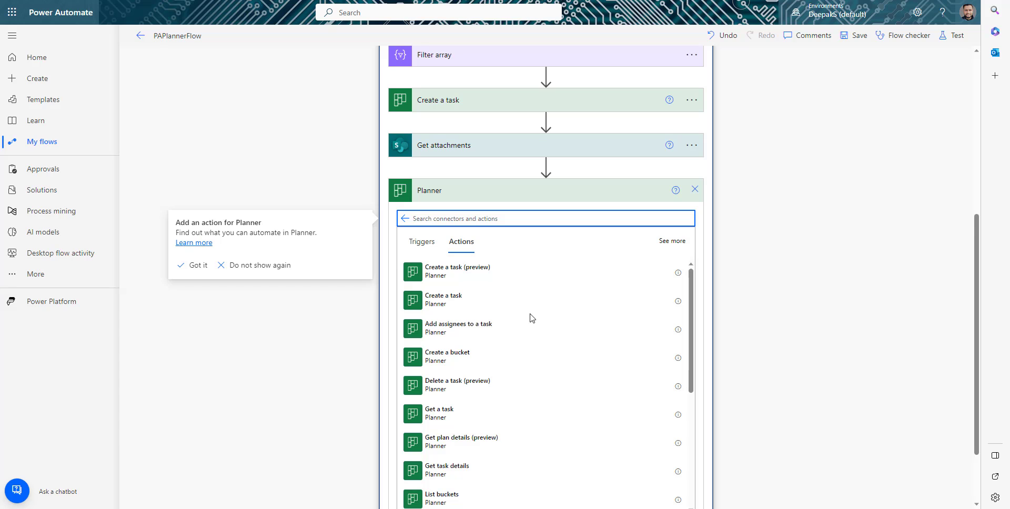
{"action": "scroll", "coordinate": [532, 318], "scroll_direction": "down", "scroll_amount": 5}
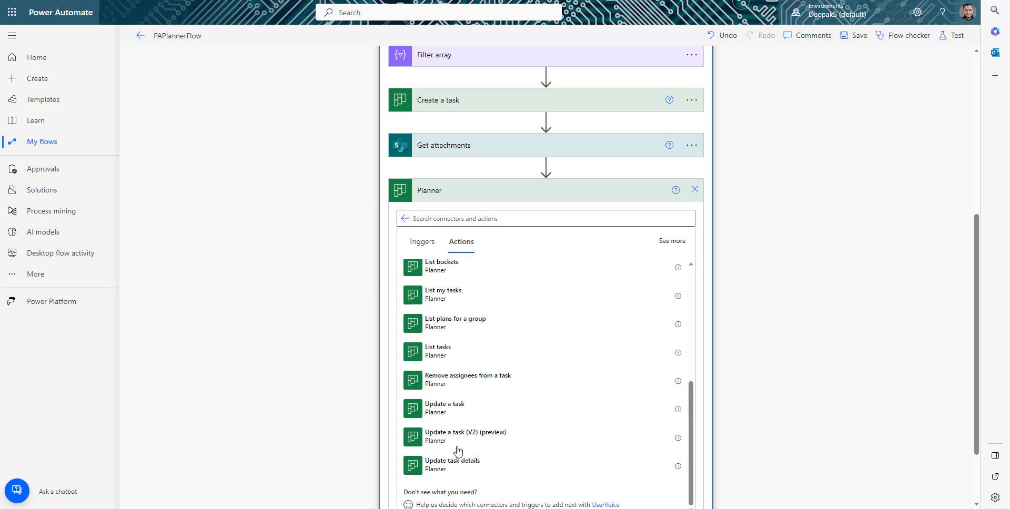
{"action": "left_click", "coordinate": [471, 468]}
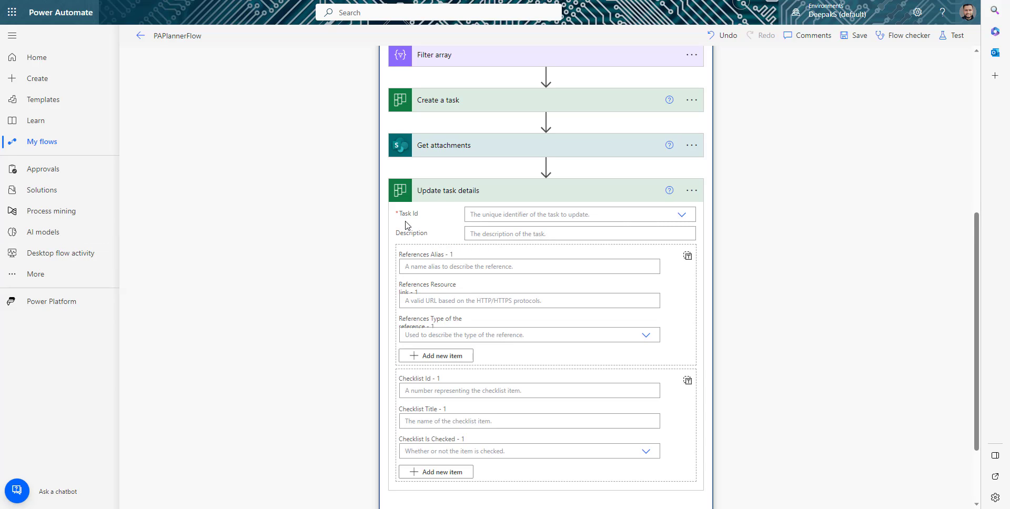
Step: Set the Task Id of Update task details to the Id dynamic value from Create a task
{"action": "left_click", "coordinate": [532, 218]}
{"action": "left_click", "coordinate": [578, 236]}
{"action": "left_click", "coordinate": [682, 214]}
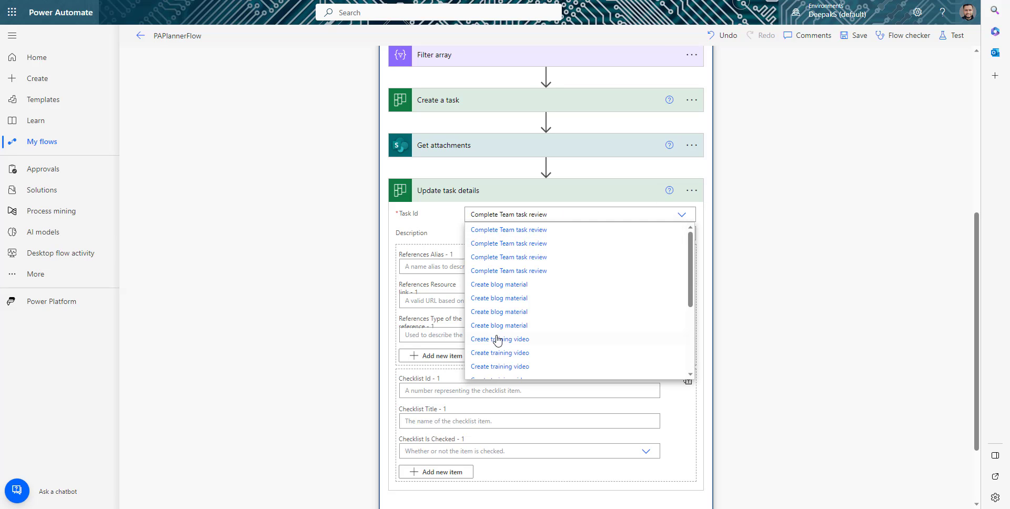
{"action": "scroll", "coordinate": [515, 358], "scroll_direction": "down", "scroll_amount": 5}
{"action": "left_click", "coordinate": [515, 377]}
{"action": "scroll", "coordinate": [862, 379], "scroll_direction": "down", "scroll_amount": 5}
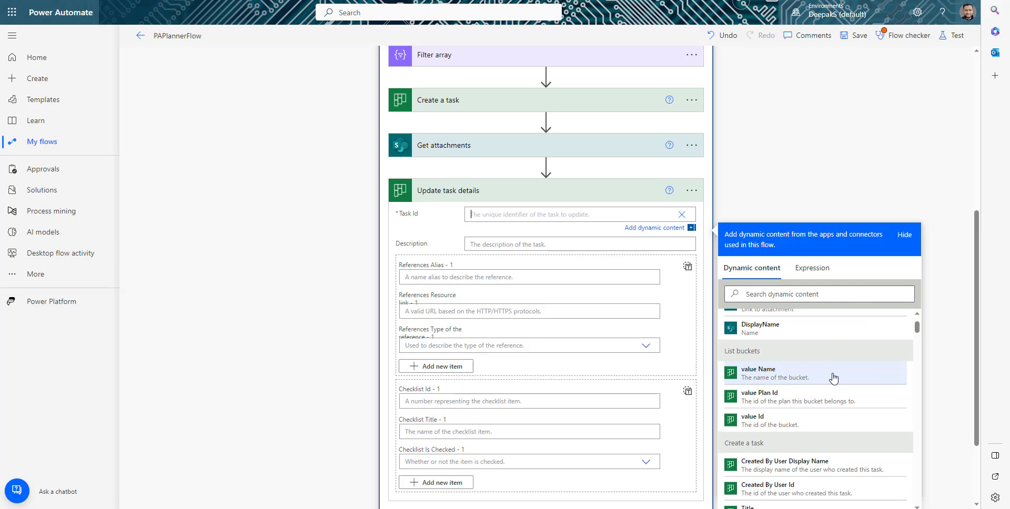
{"action": "scroll", "coordinate": [772, 396], "scroll_direction": "up", "scroll_amount": 3}
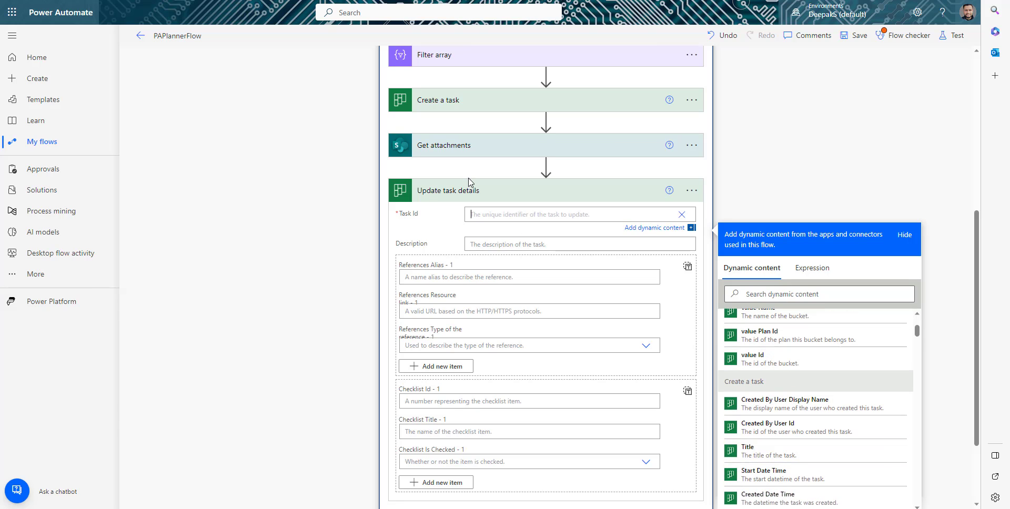
{"action": "scroll", "coordinate": [795, 442], "scroll_direction": "down", "scroll_amount": 2}
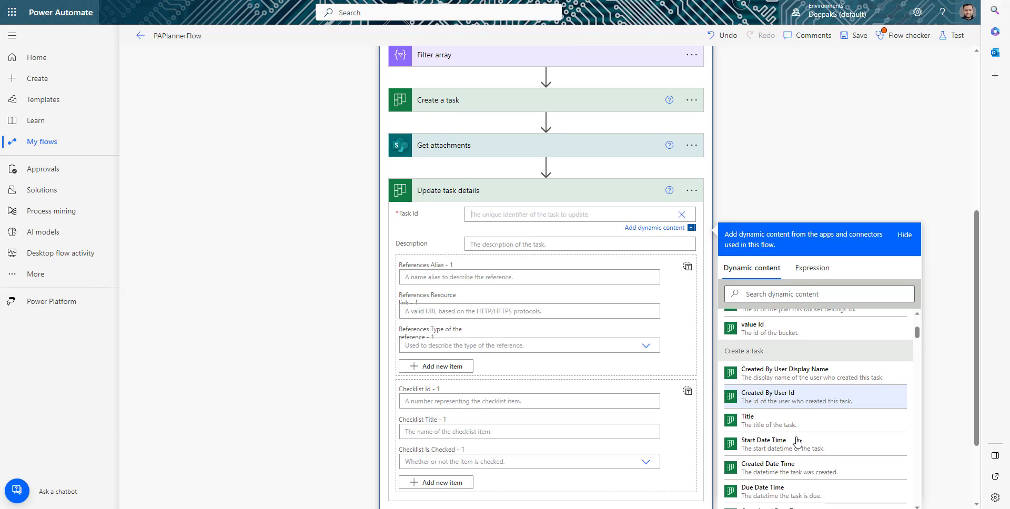
{"action": "scroll", "coordinate": [774, 442], "scroll_direction": "down", "scroll_amount": 1}
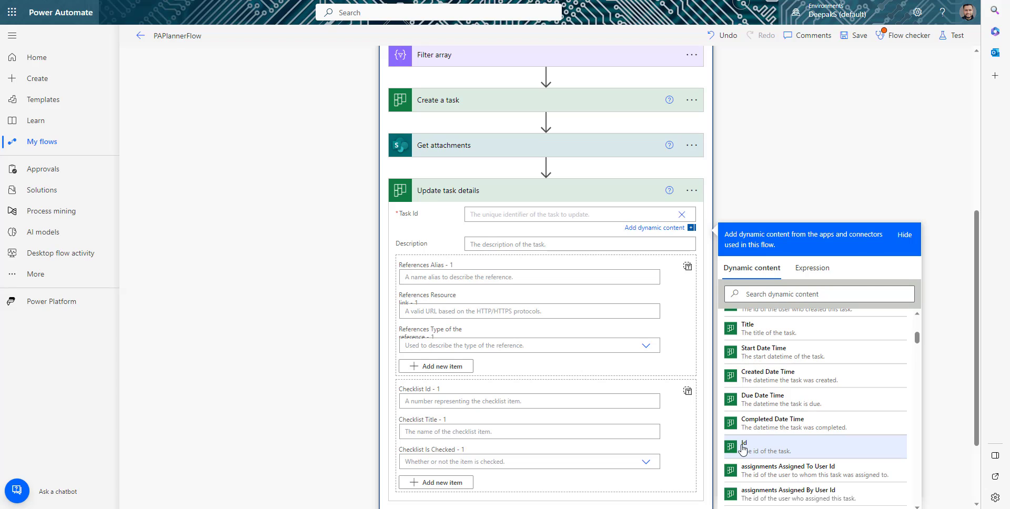
{"action": "left_click", "coordinate": [743, 448]}
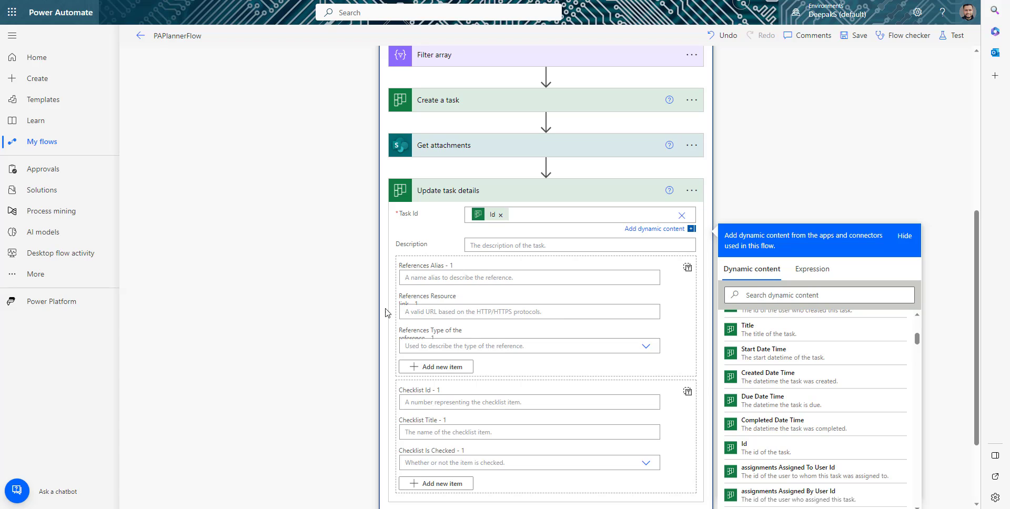
Step: Set the first reference's alias to DisplayName and its resource link to AbsoluteUri from Get attachments in Update task details
{"action": "left_click", "coordinate": [455, 277]}
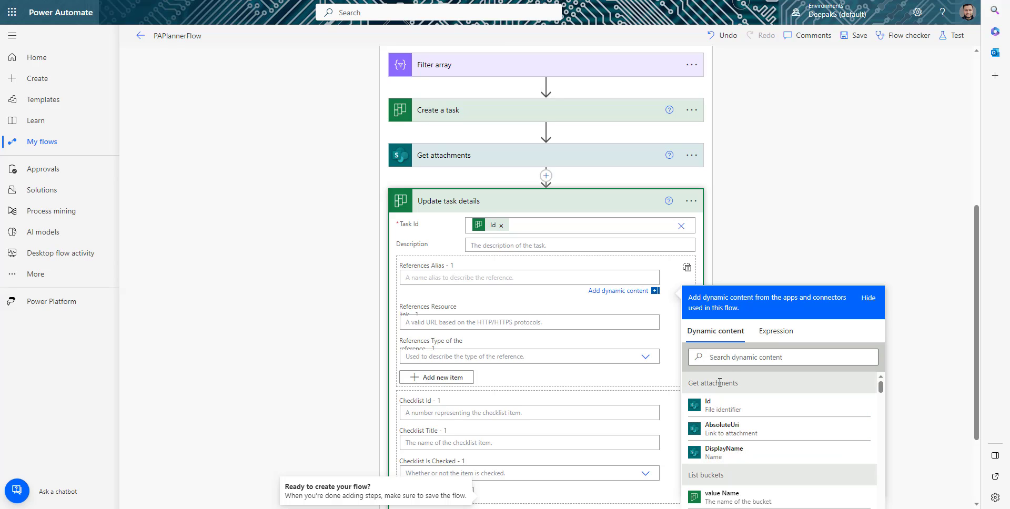
{"action": "left_click", "coordinate": [757, 451]}
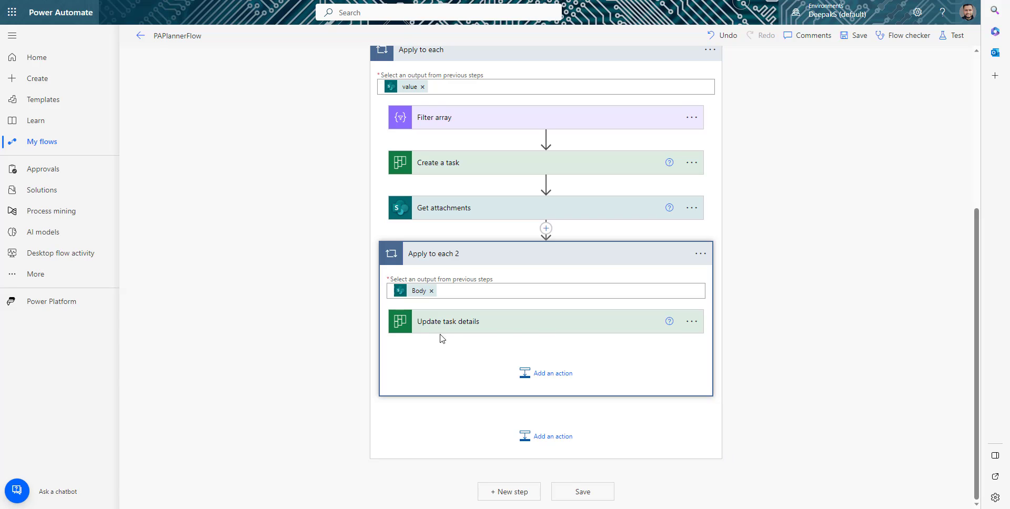
{"action": "left_click", "coordinate": [510, 332]}
{"action": "scroll", "coordinate": [536, 391], "scroll_direction": "down", "scroll_amount": 3}
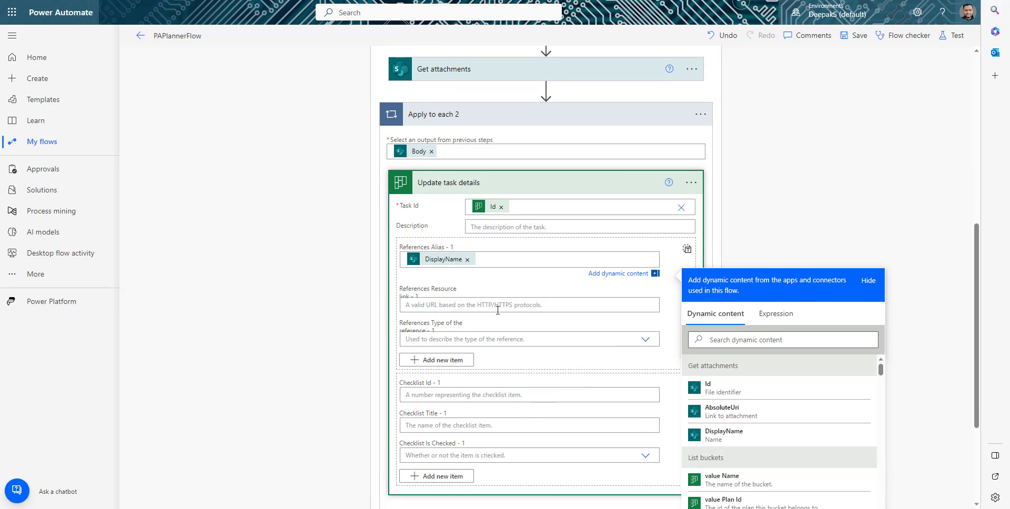
{"action": "left_click", "coordinate": [449, 304]}
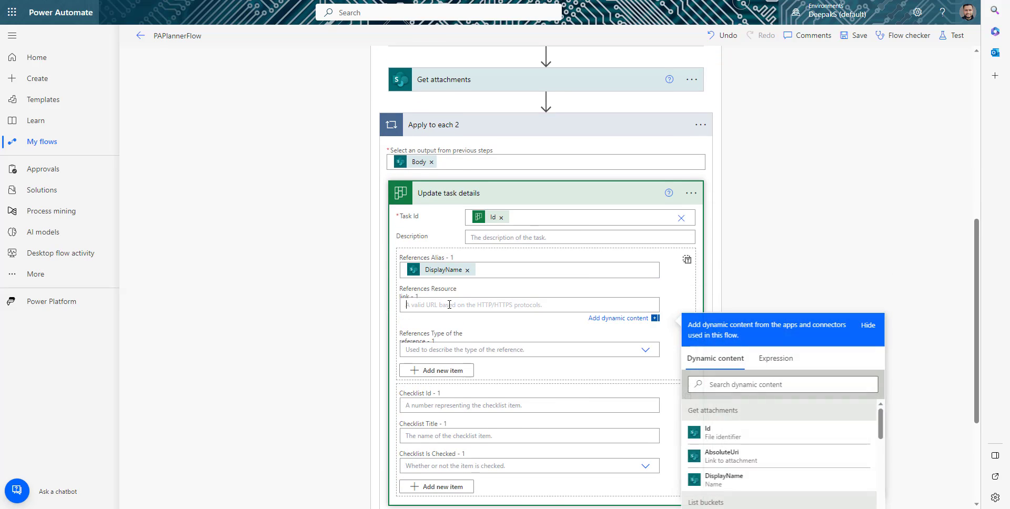
{"action": "left_click", "coordinate": [730, 457]}
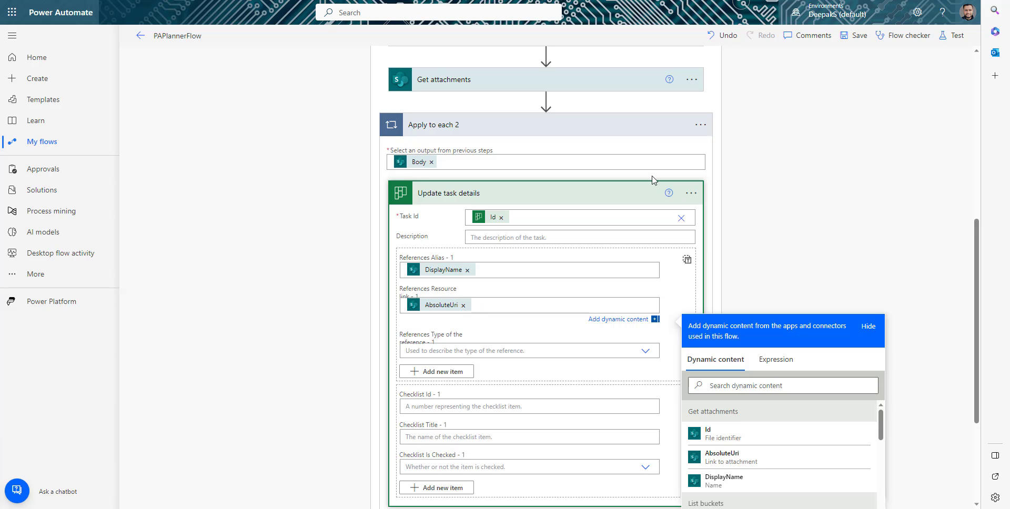
{"action": "left_click", "coordinate": [799, 291]}
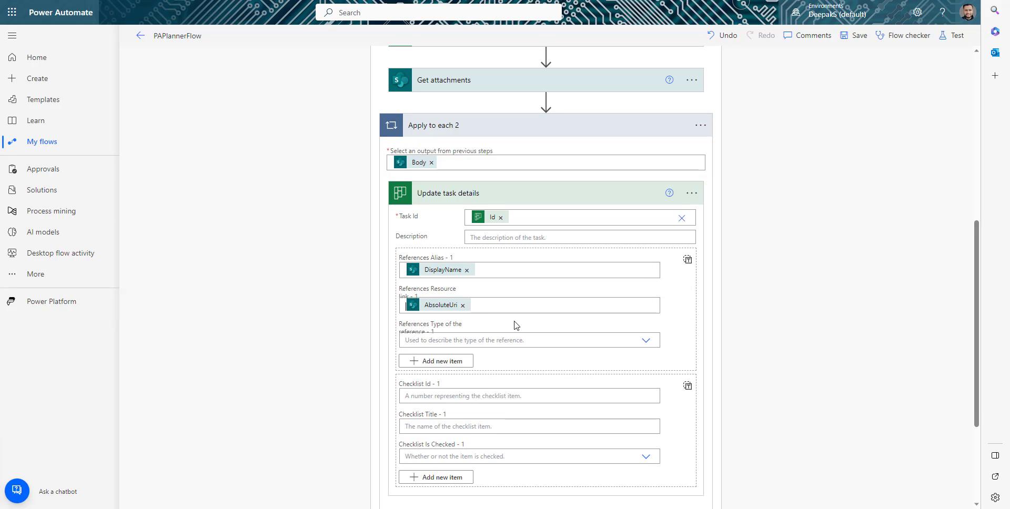
Step: Save the flow and start a manual test run
{"action": "scroll", "coordinate": [514, 325], "scroll_direction": "down", "scroll_amount": 3}
{"action": "scroll", "coordinate": [514, 330], "scroll_direction": "up", "scroll_amount": 9}
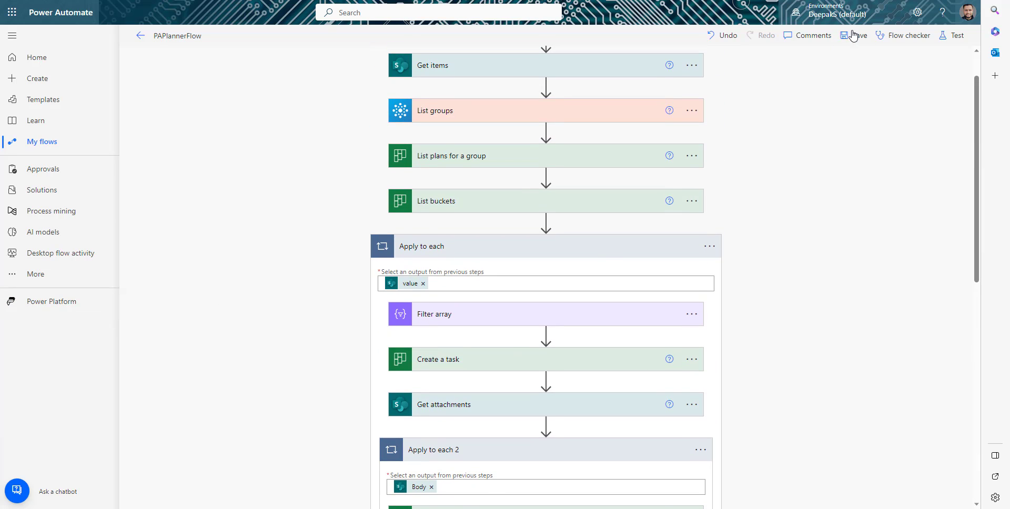
{"action": "left_click", "coordinate": [853, 35]}
{"action": "left_click", "coordinate": [951, 36]}
{"action": "left_click", "coordinate": [793, 489]}
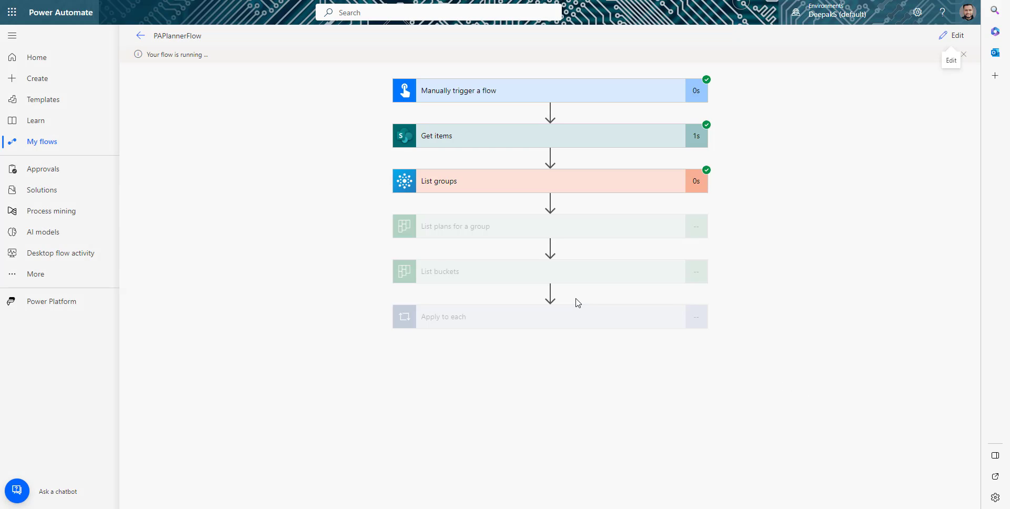